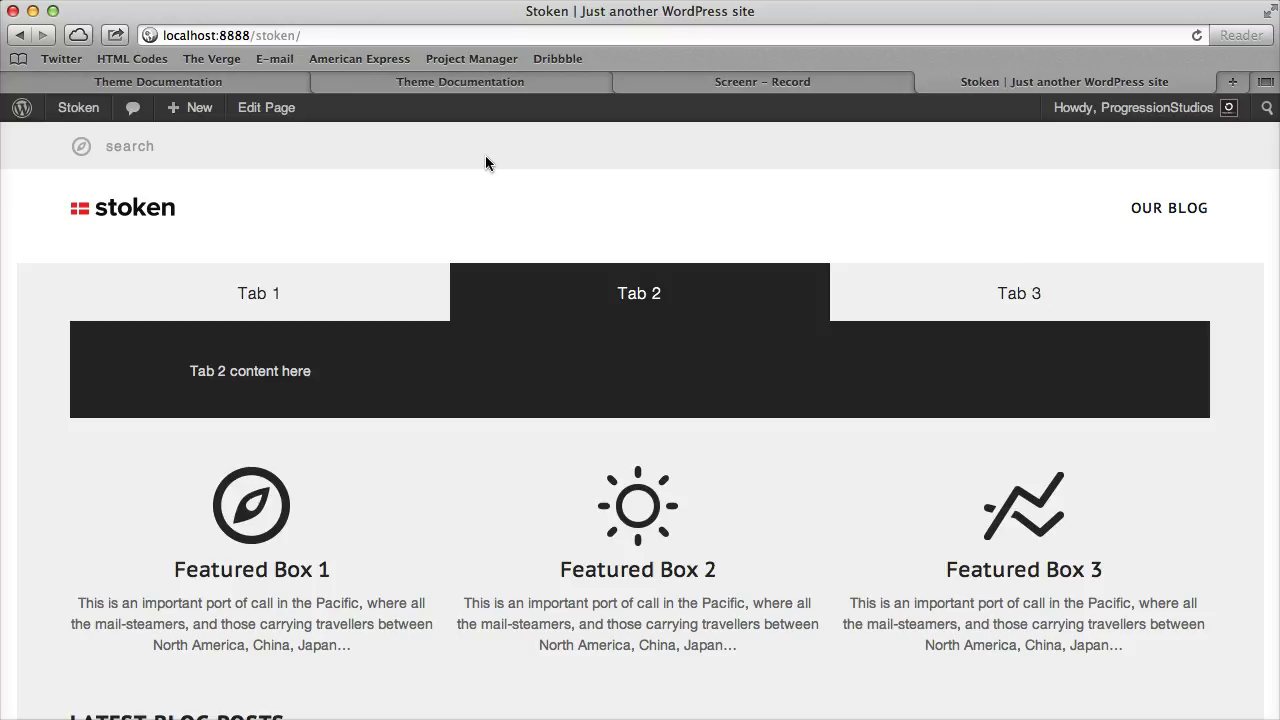
Create a new portfolio post in the site's admin area and title it "Slide 1"
mouse_move(62, 112)
click(80, 134)
mouse_move(92, 345)
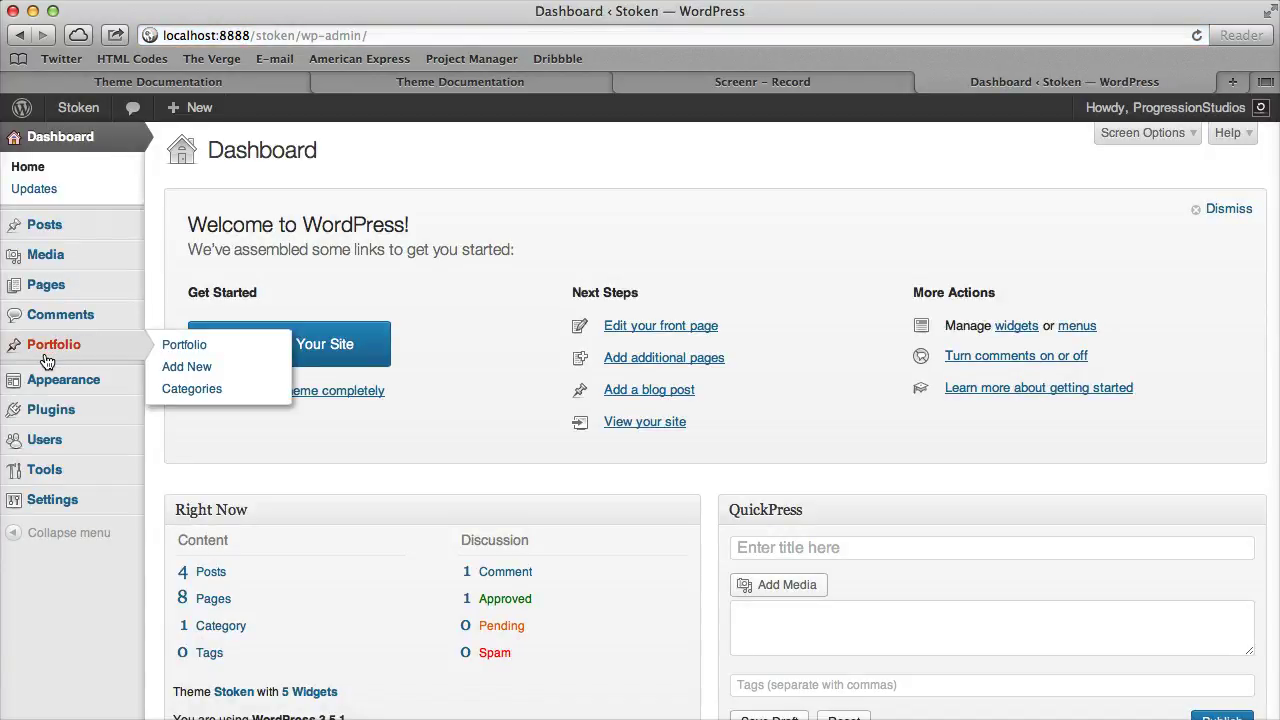
click(45, 356)
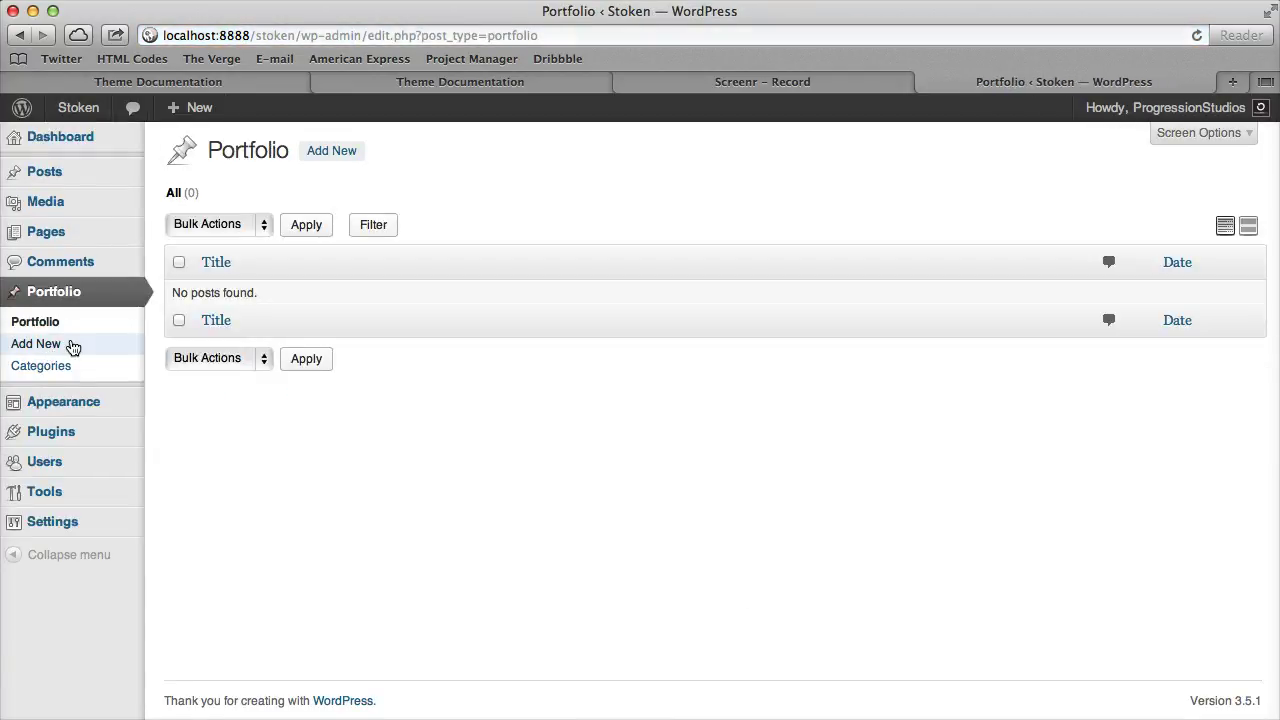
click(72, 346)
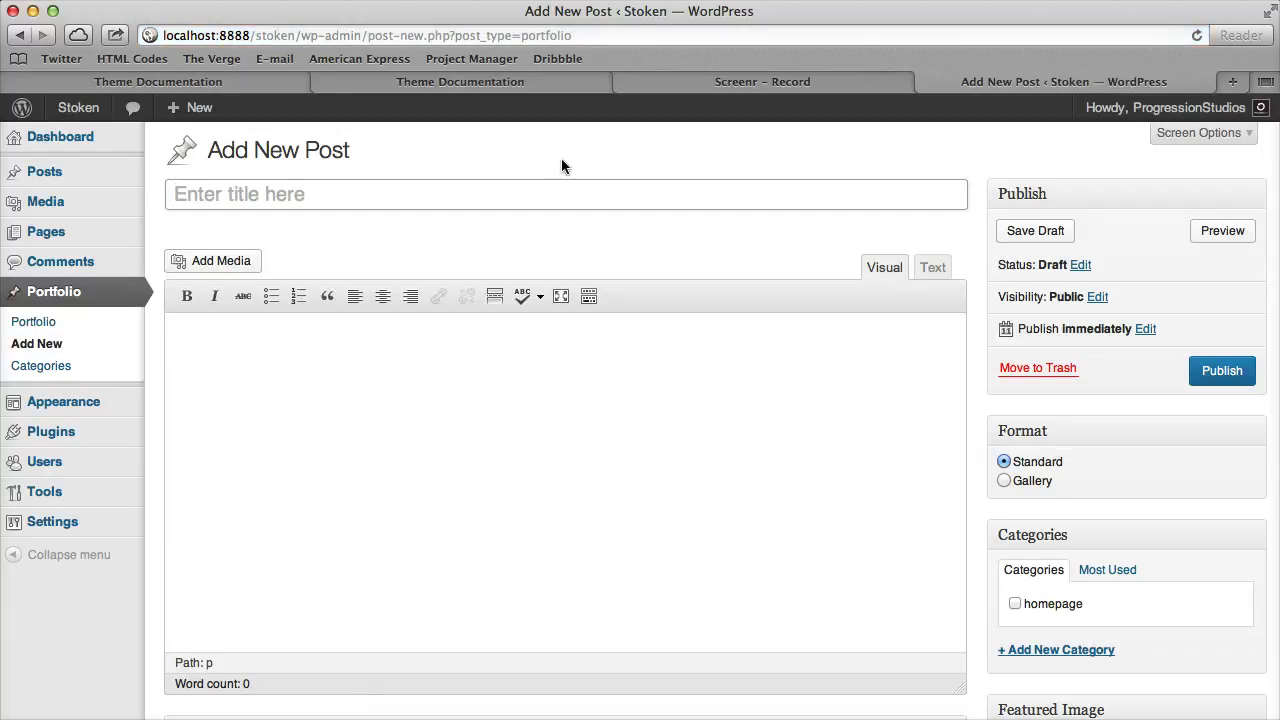
click(532, 191)
text(Slide 1)
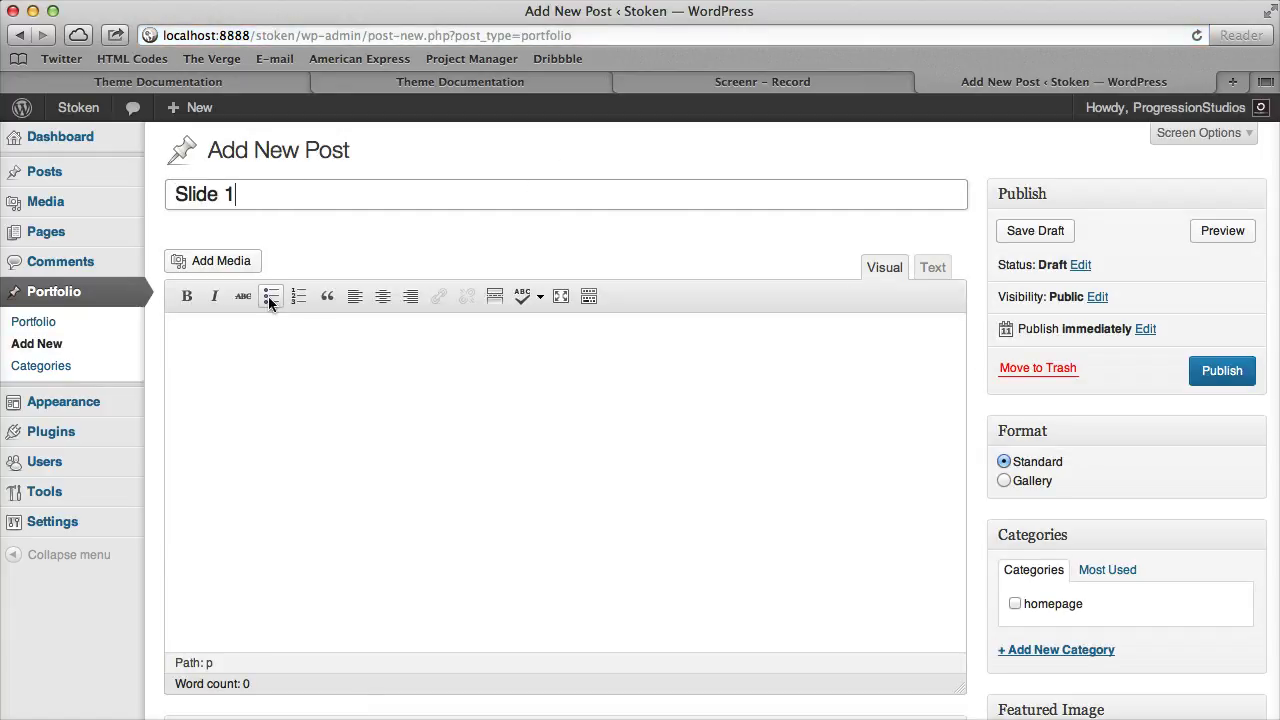
Upload the slide-1 image, set it as the featured image of the Slide 1 post and publish the post
click(198, 264)
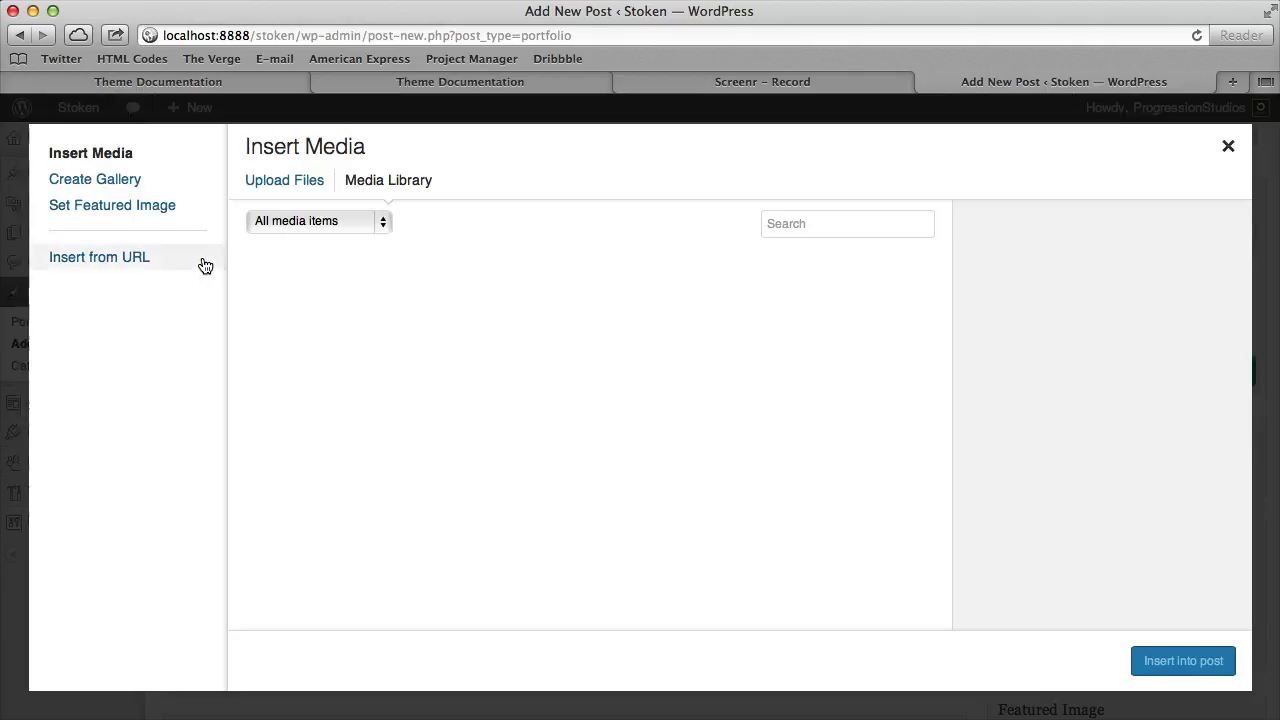
click(85, 212)
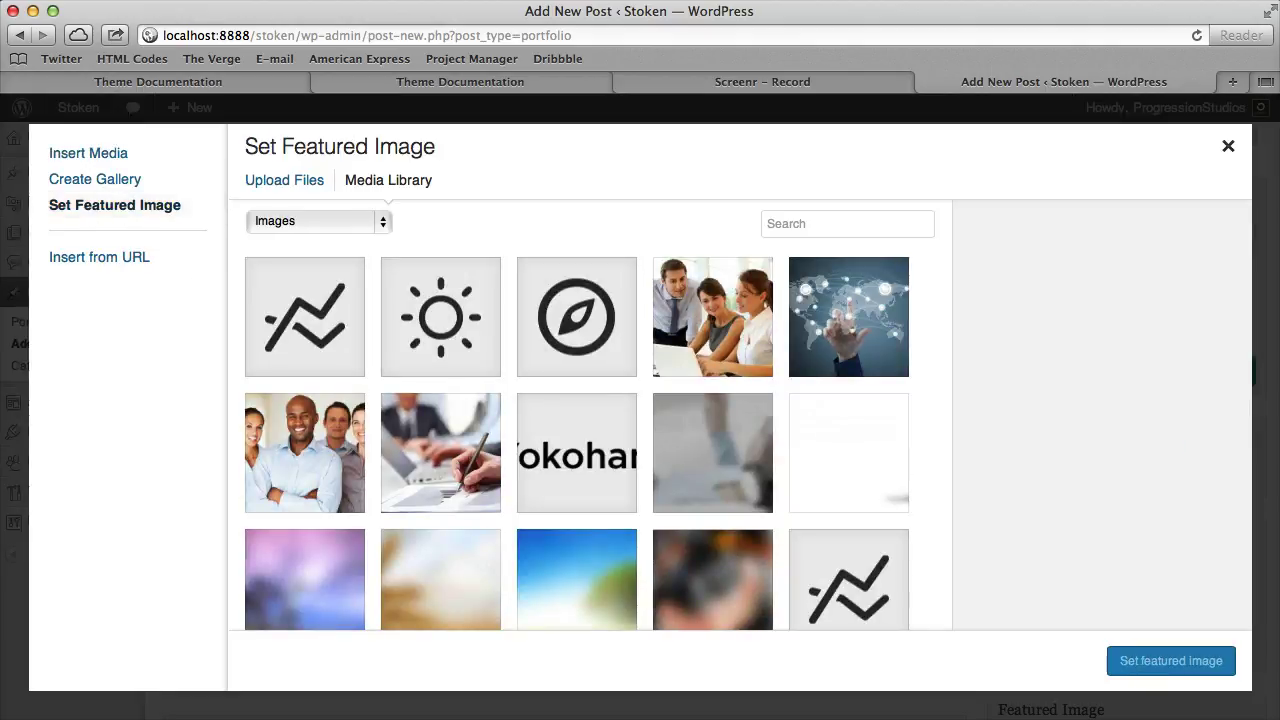
drag(1227, 440, 562, 303)
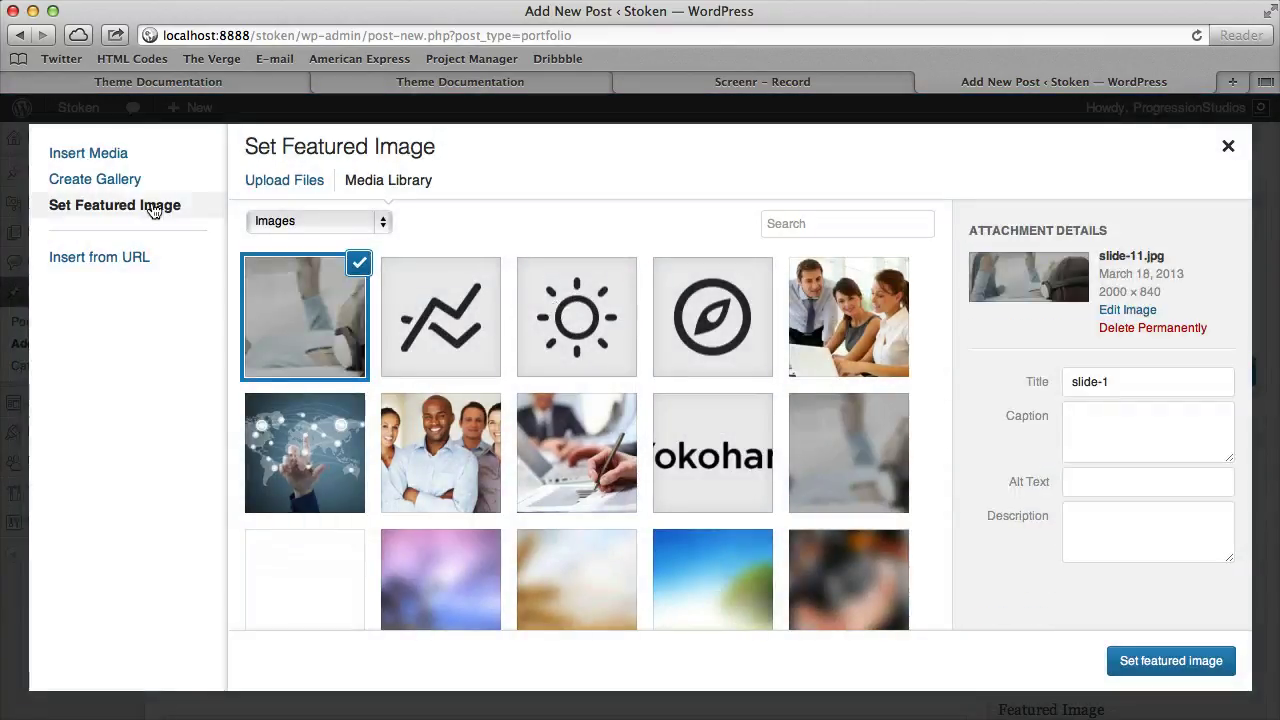
click(300, 290)
click(300, 288)
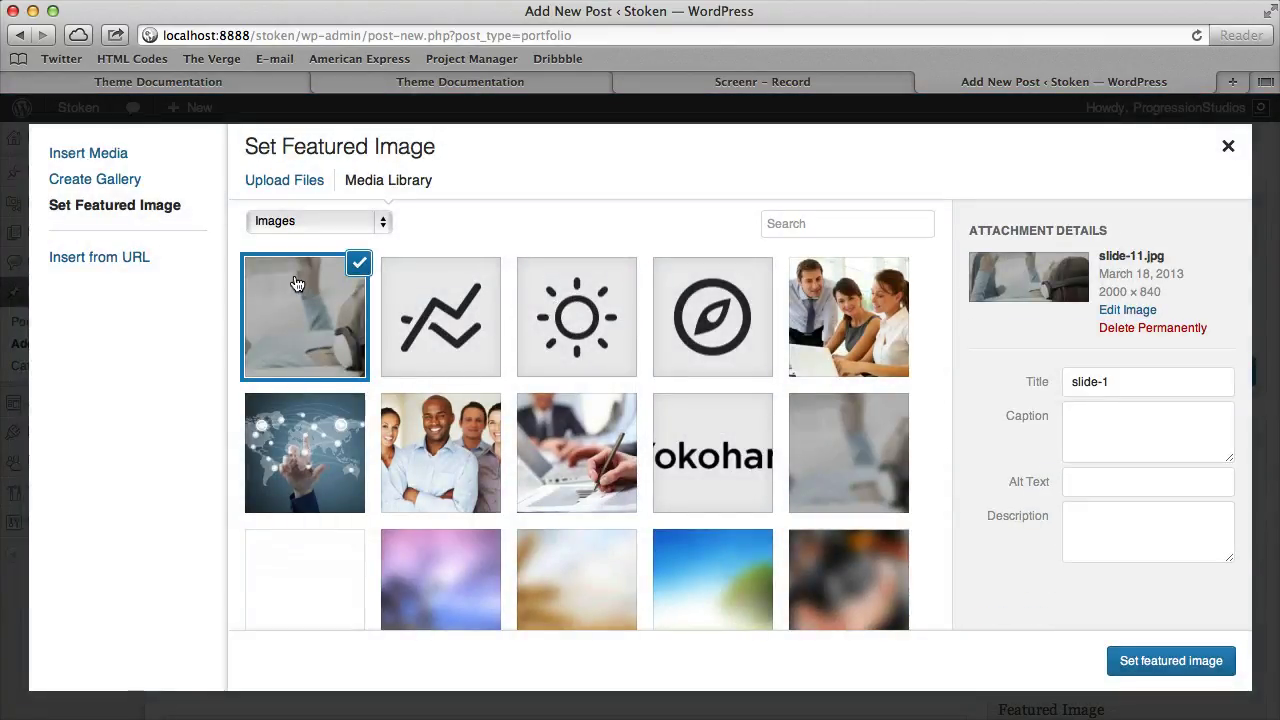
click(1157, 662)
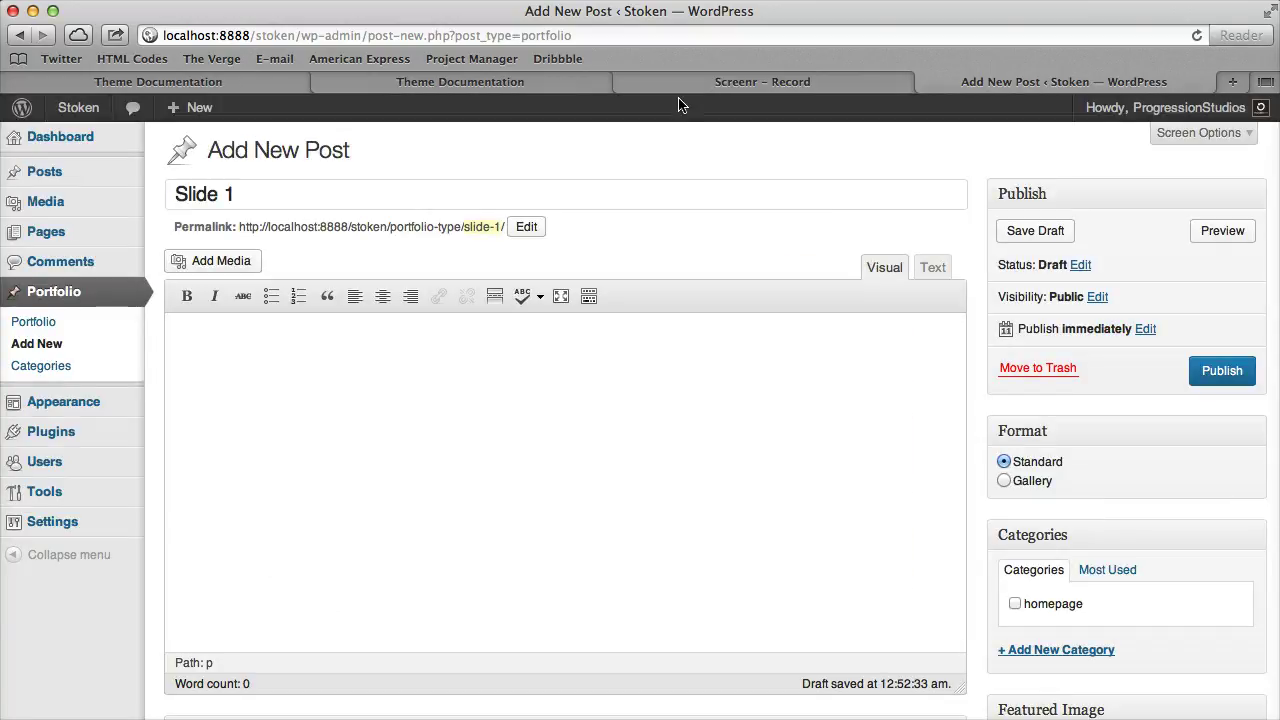
click(1222, 372)
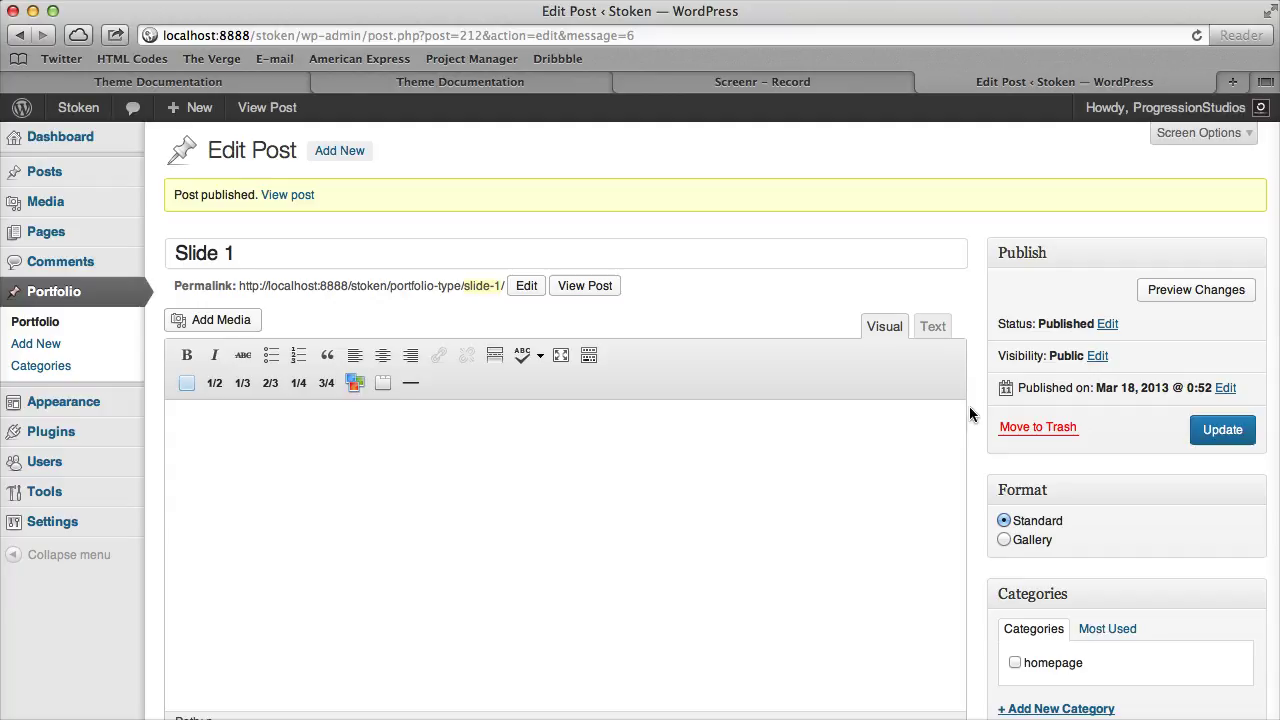
Add a new category named "slider" to the Slide 1 post and update the post
scroll(969, 406, down, 4)
scroll(920, 340, up, 4)
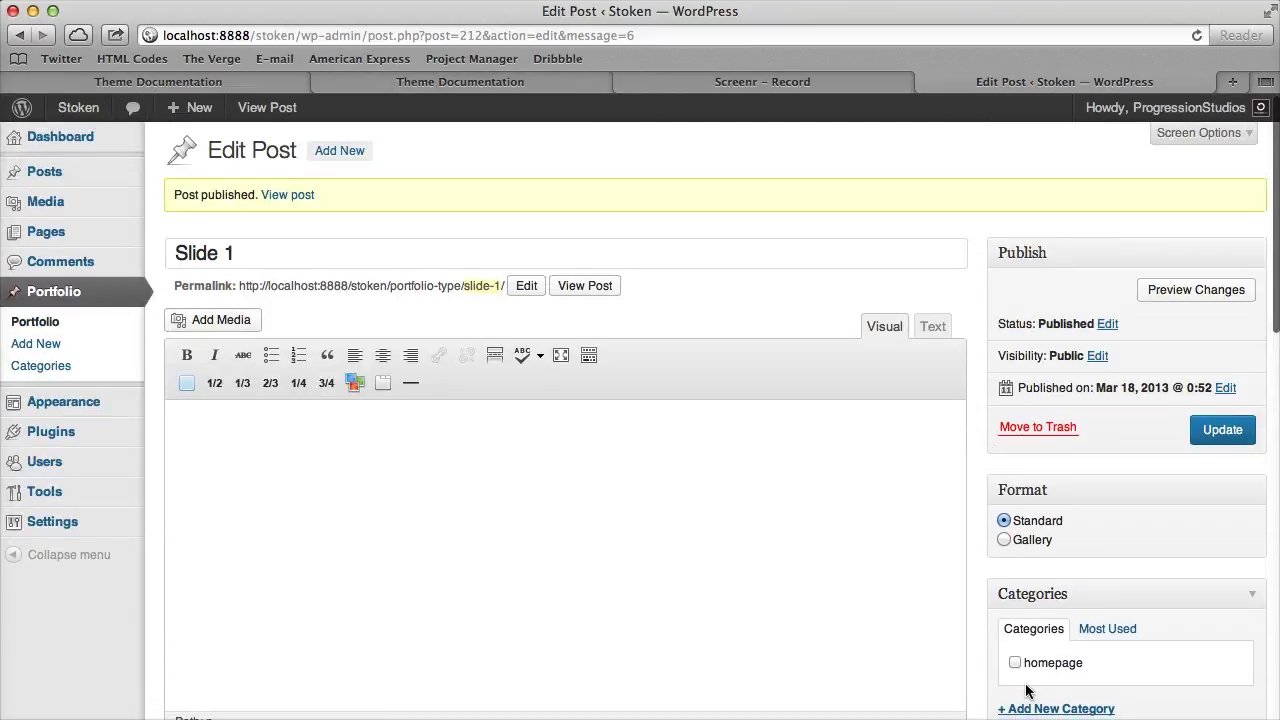
scroll(966, 590, down, 5)
click(1085, 456)
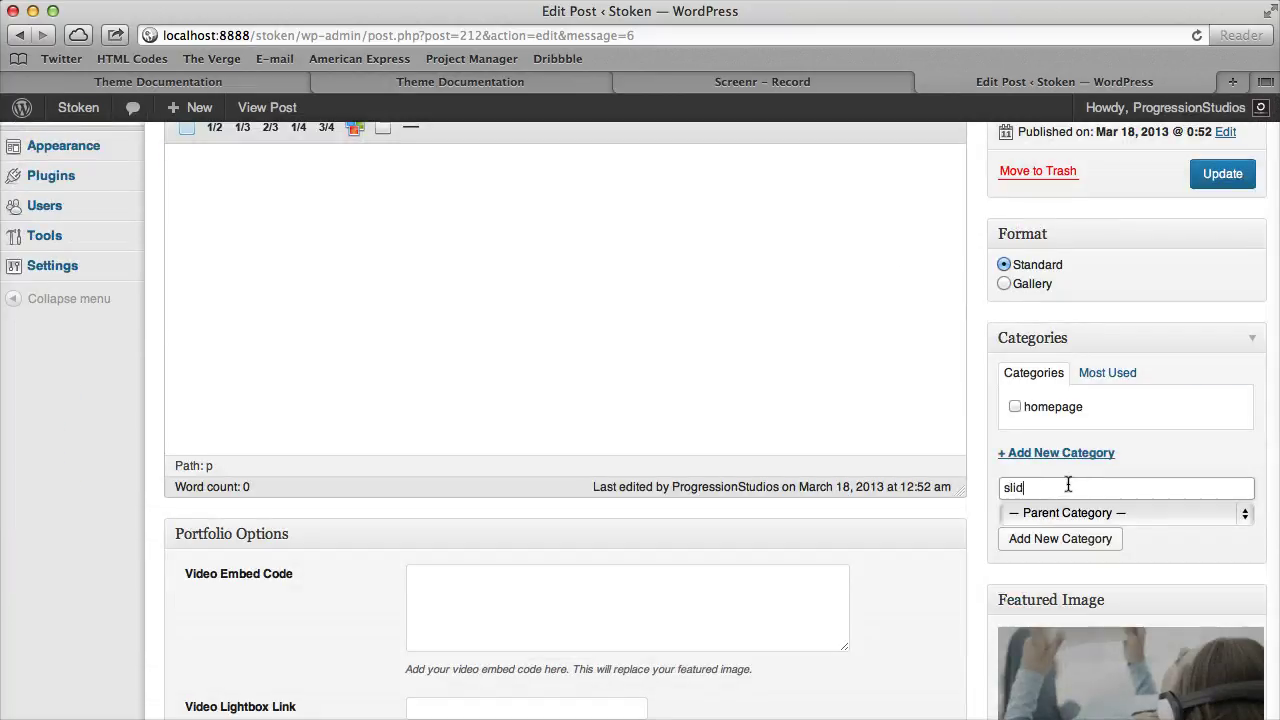
click(1063, 540)
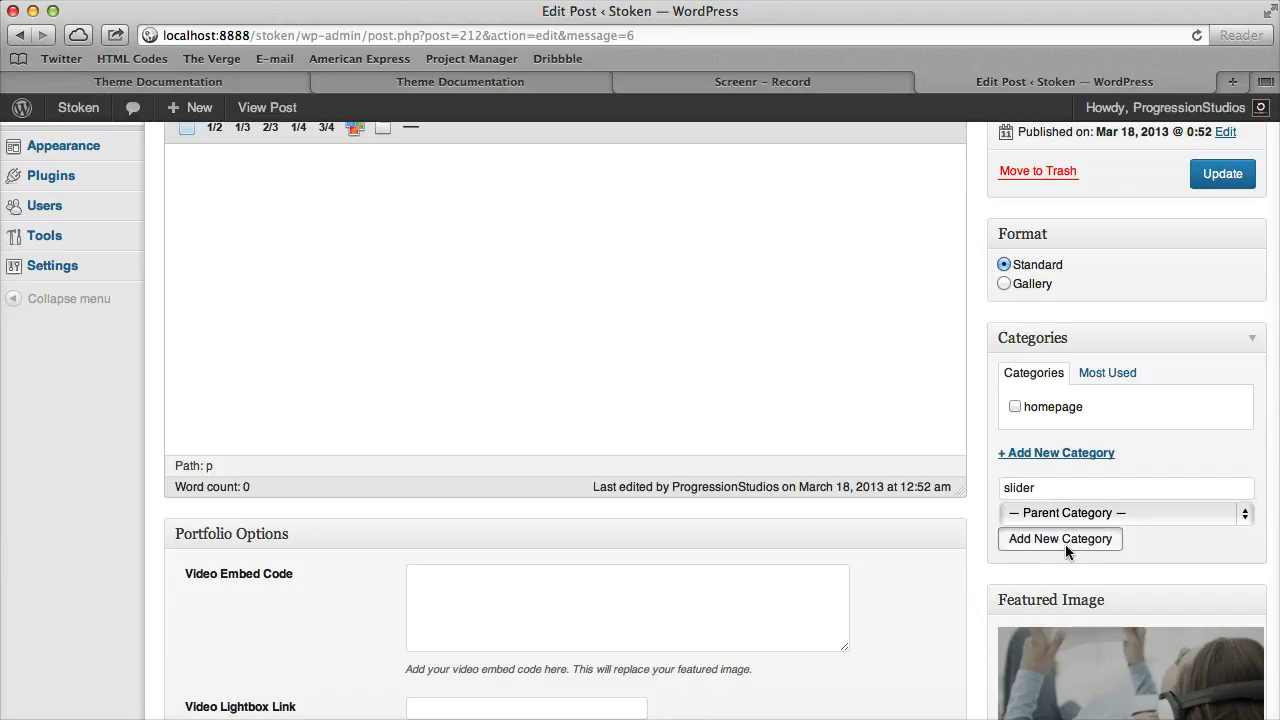
scroll(848, 383, up, 5)
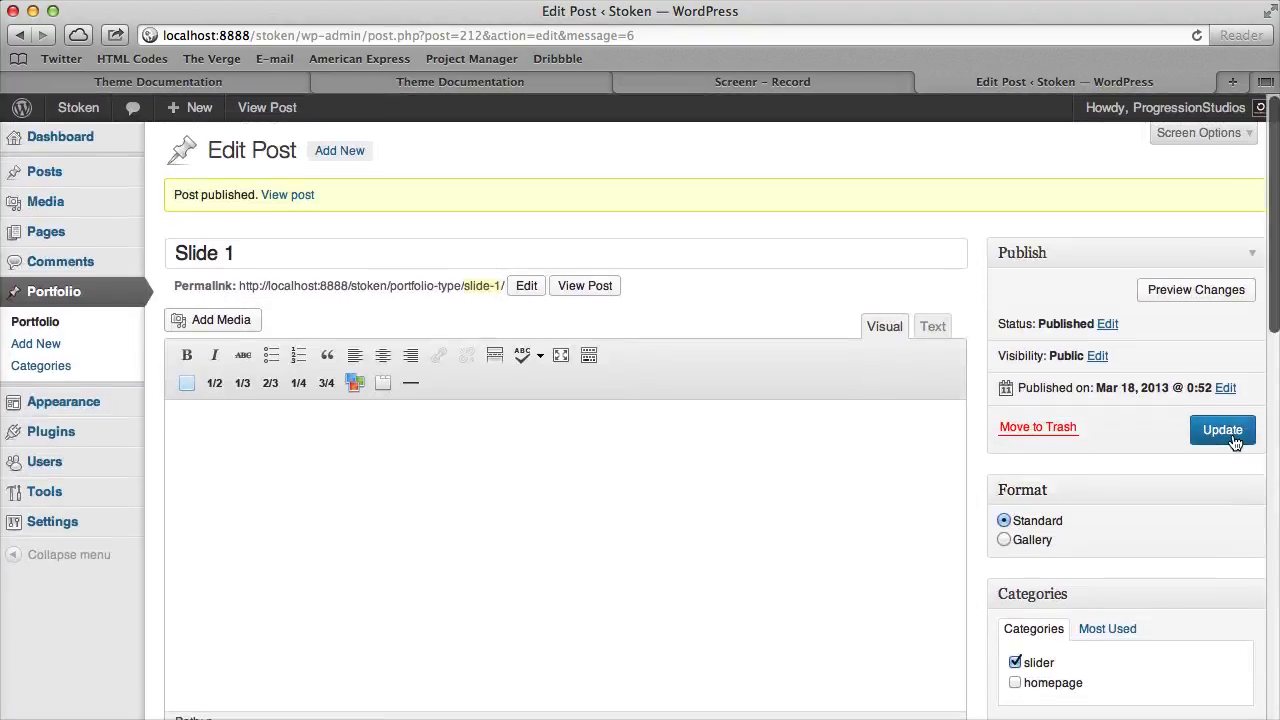
click(1222, 429)
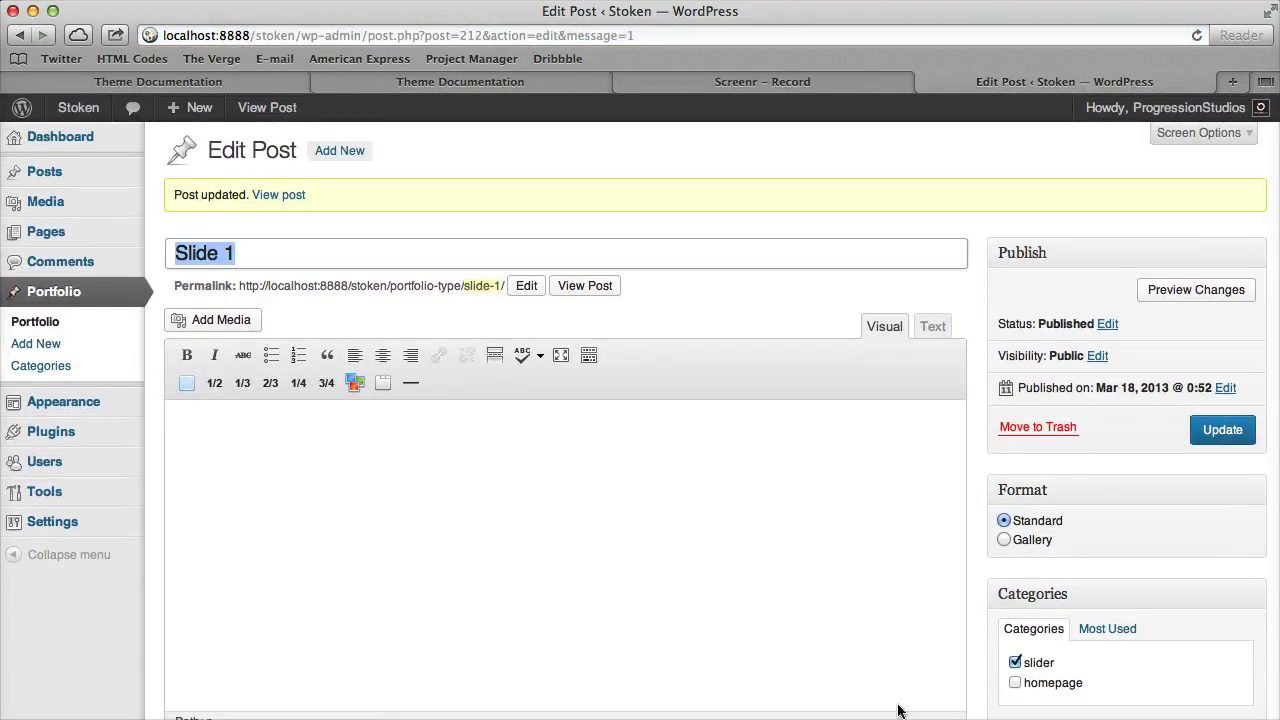
click(663, 575)
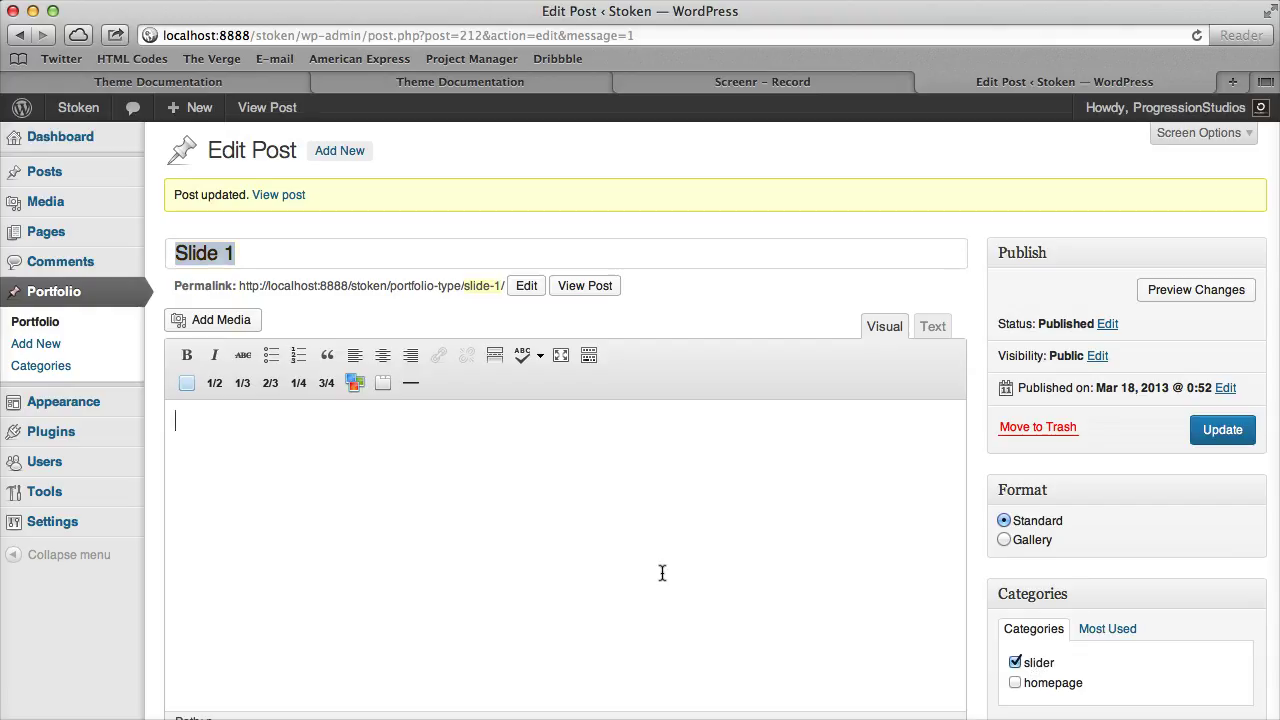
Set the Homepage's Portfolio Category to slider in its page options and update the page
click(78, 107)
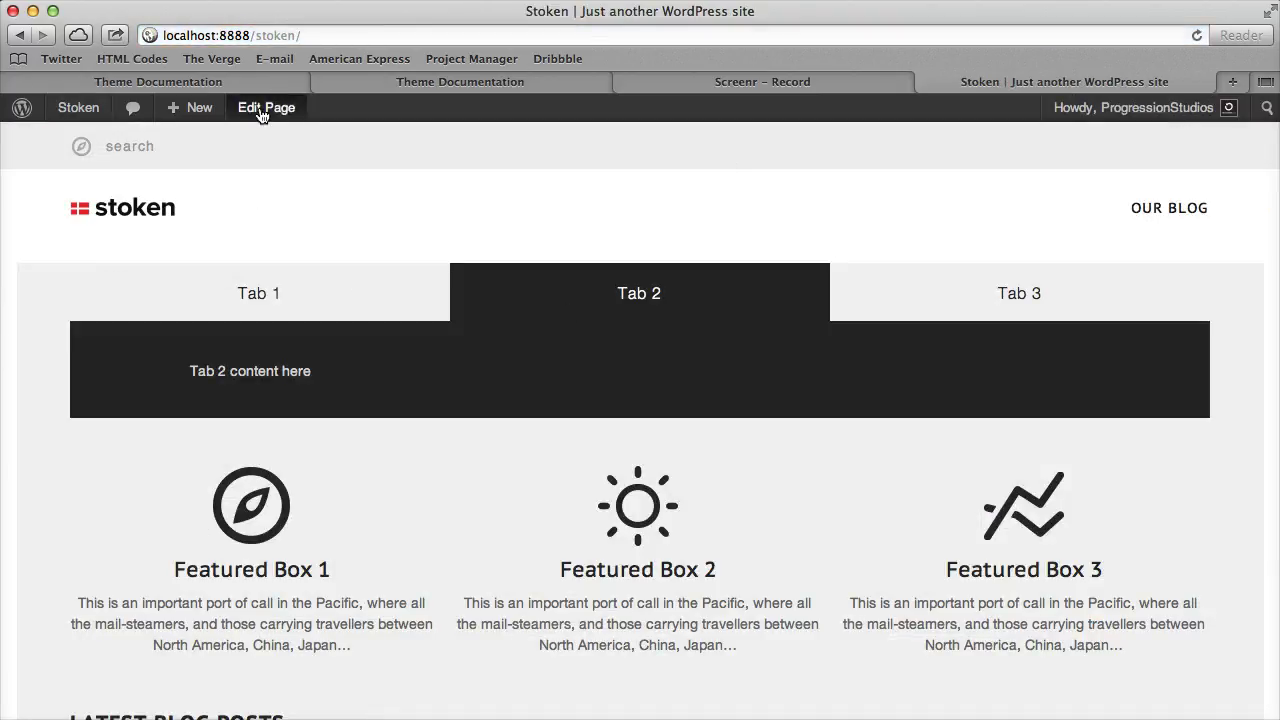
click(262, 110)
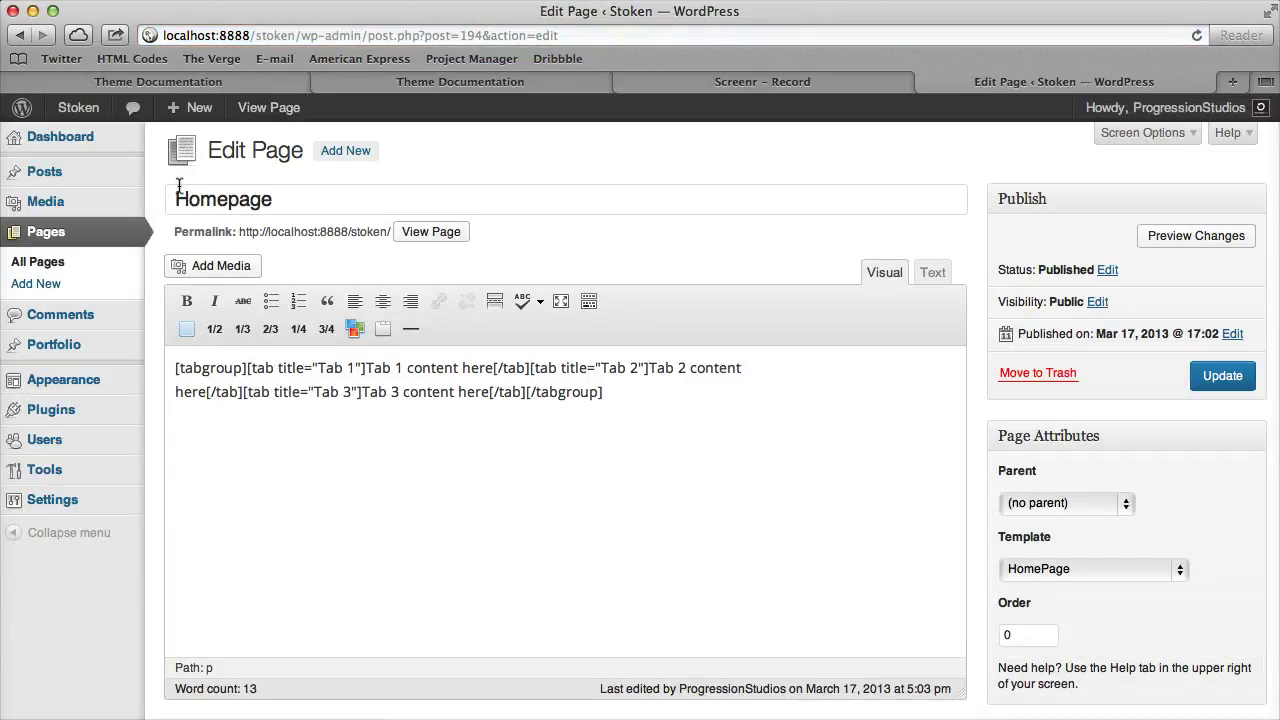
scroll(651, 437, down, 5)
scroll(658, 439, up, 5)
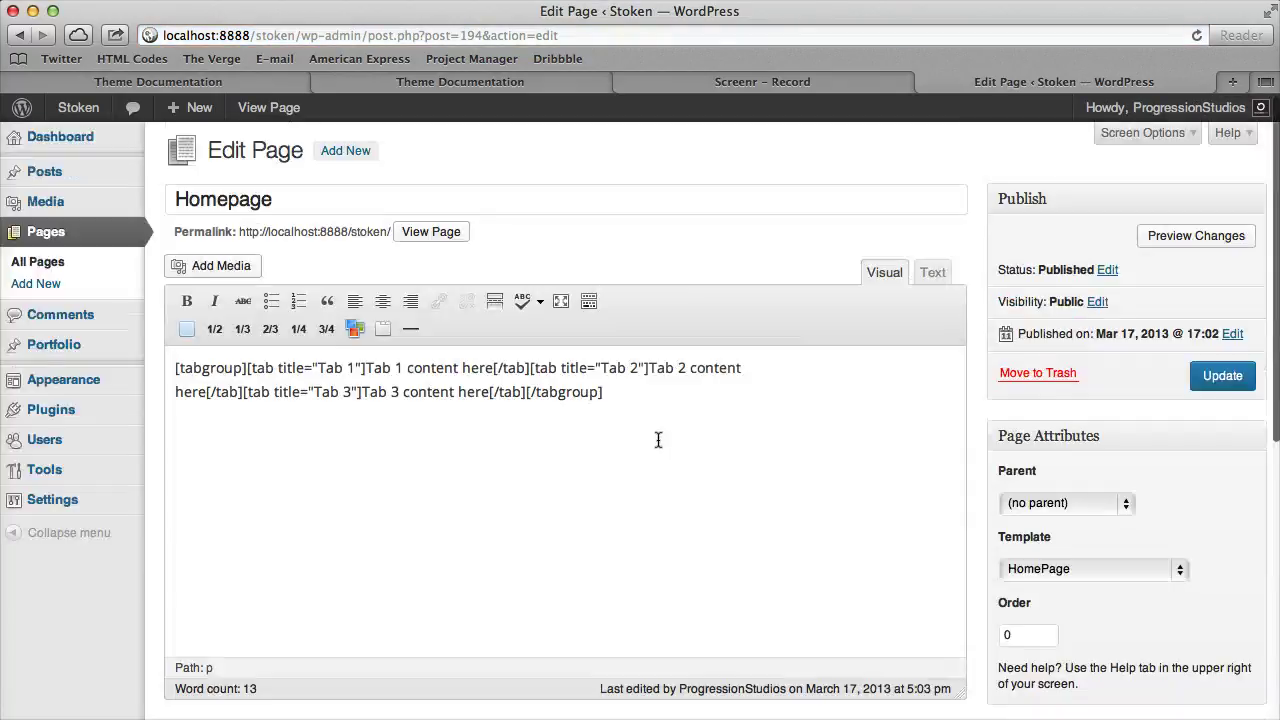
scroll(660, 437, down, 2)
scroll(673, 440, down, 3)
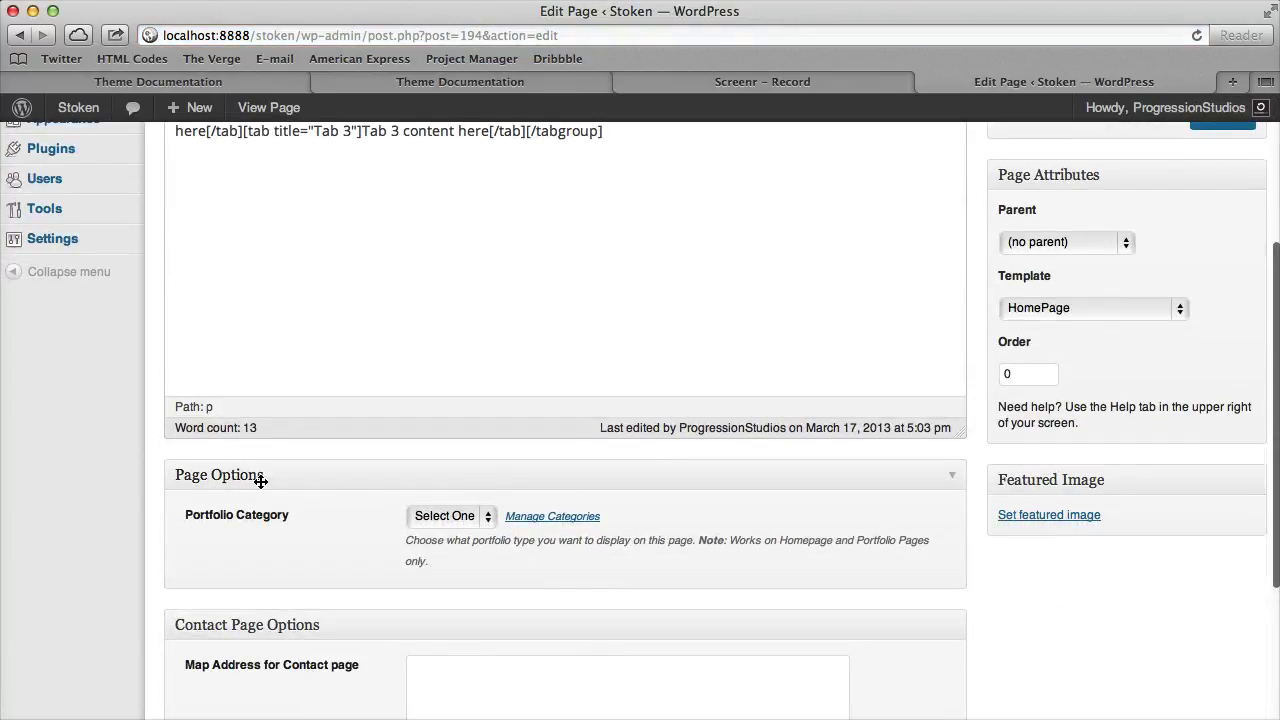
drag(210, 515, 285, 517)
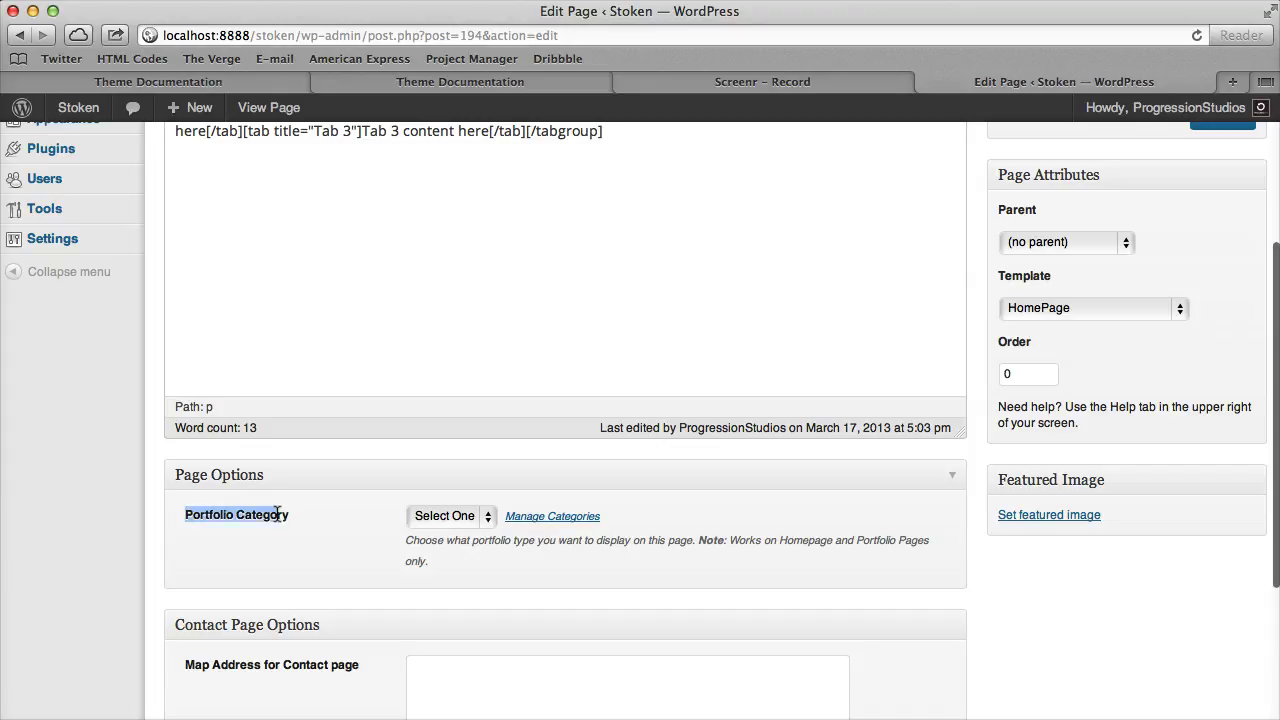
click(330, 515)
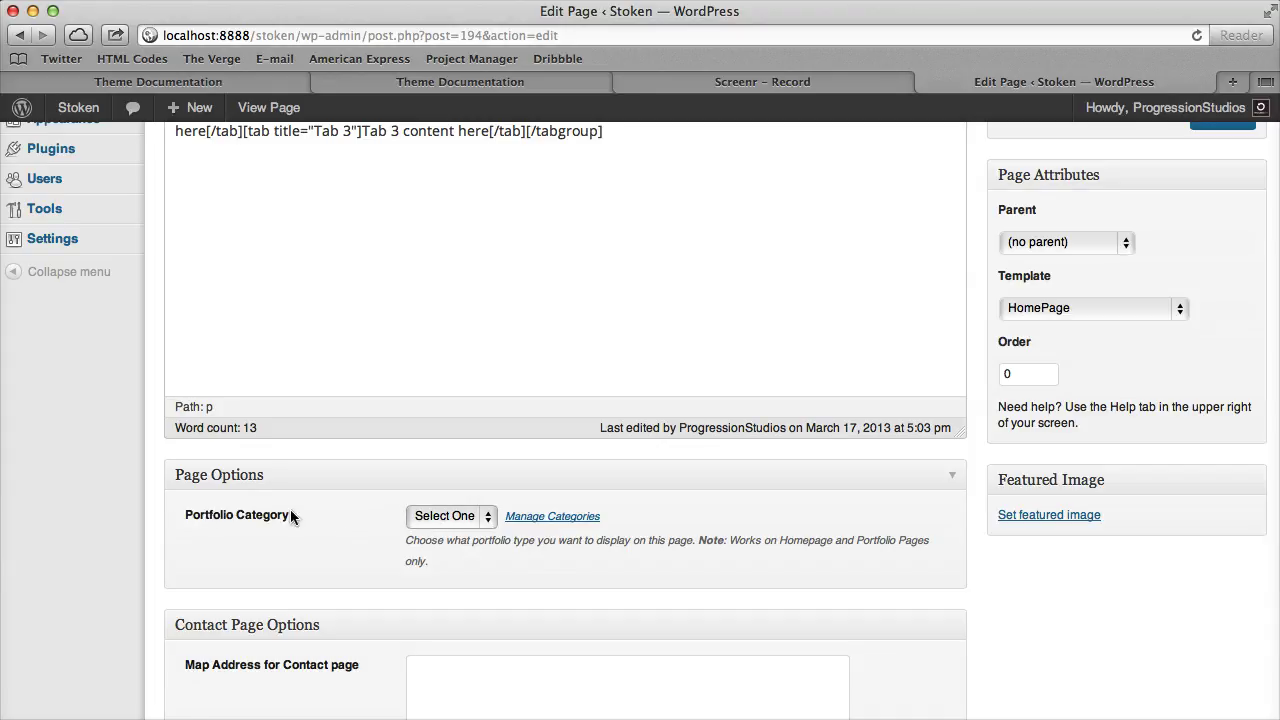
click(467, 517)
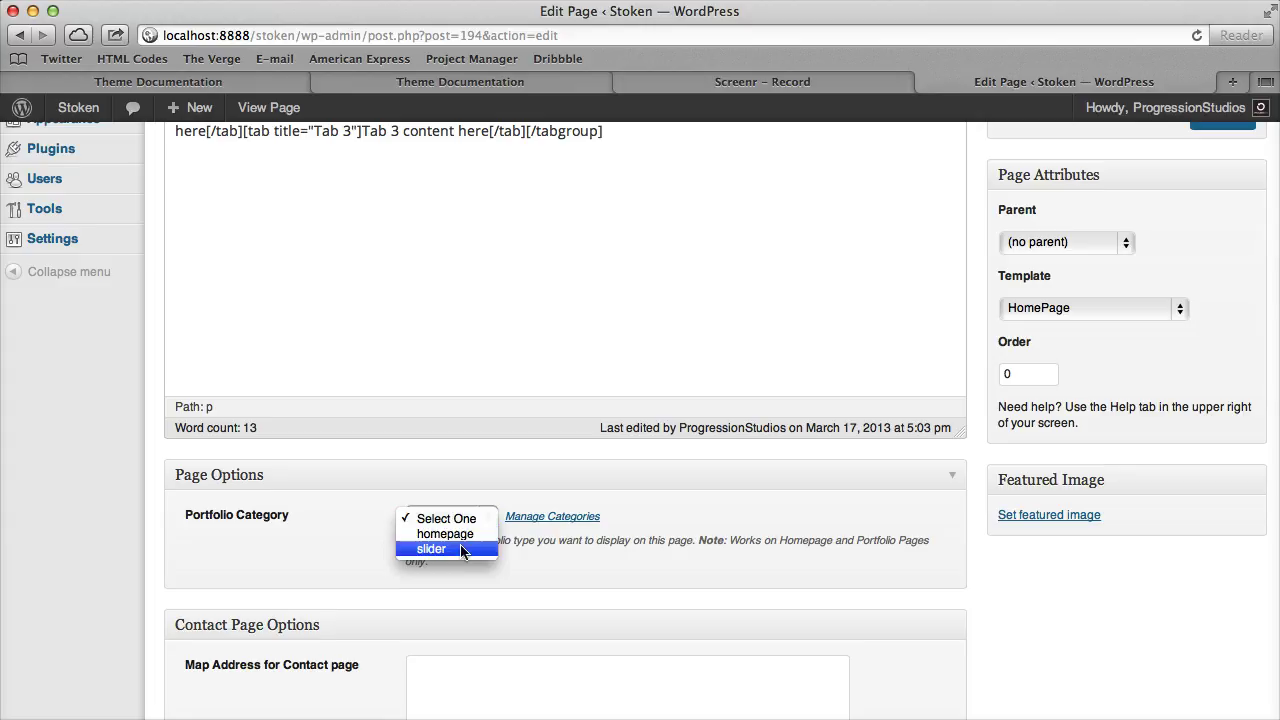
click(466, 548)
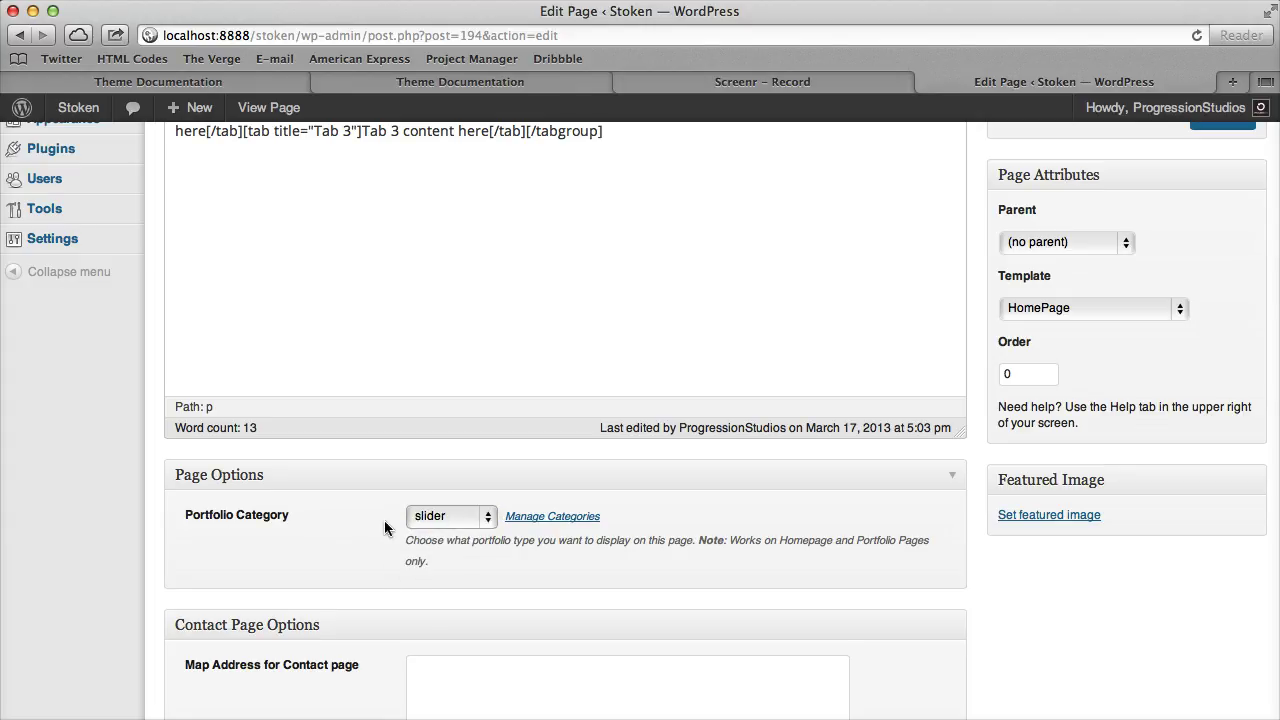
scroll(441, 517, up, 6)
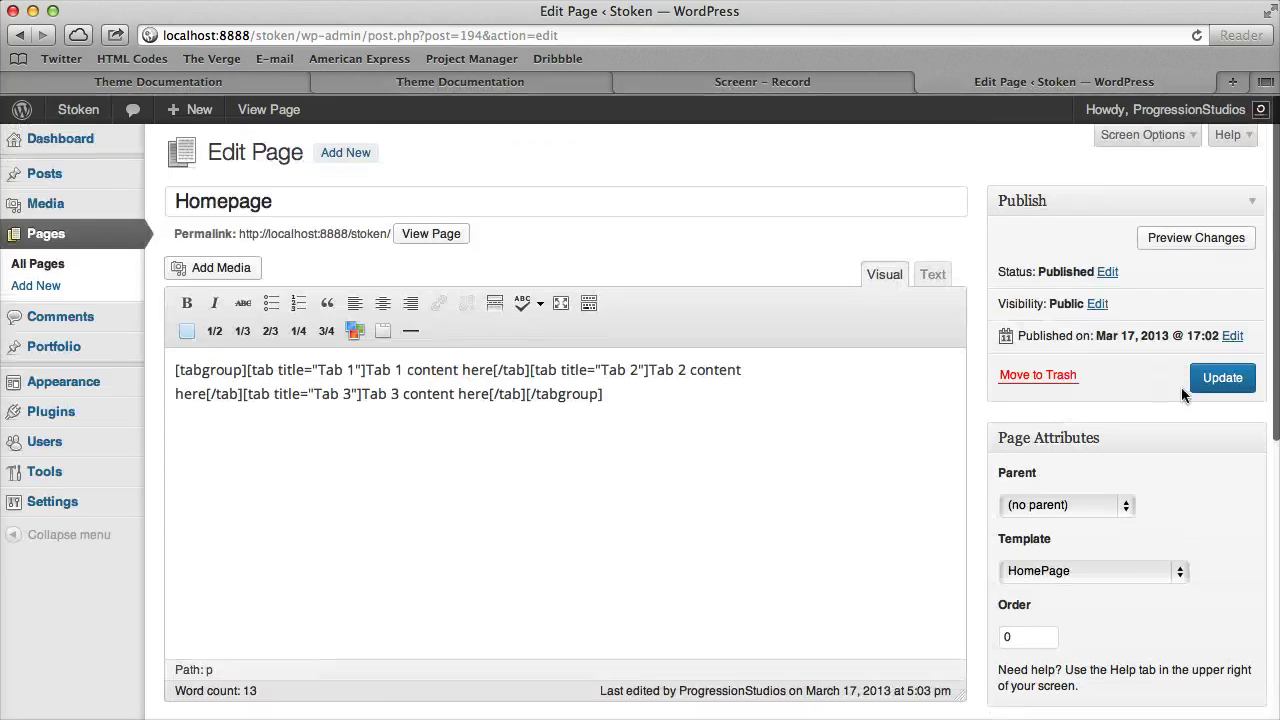
click(1218, 372)
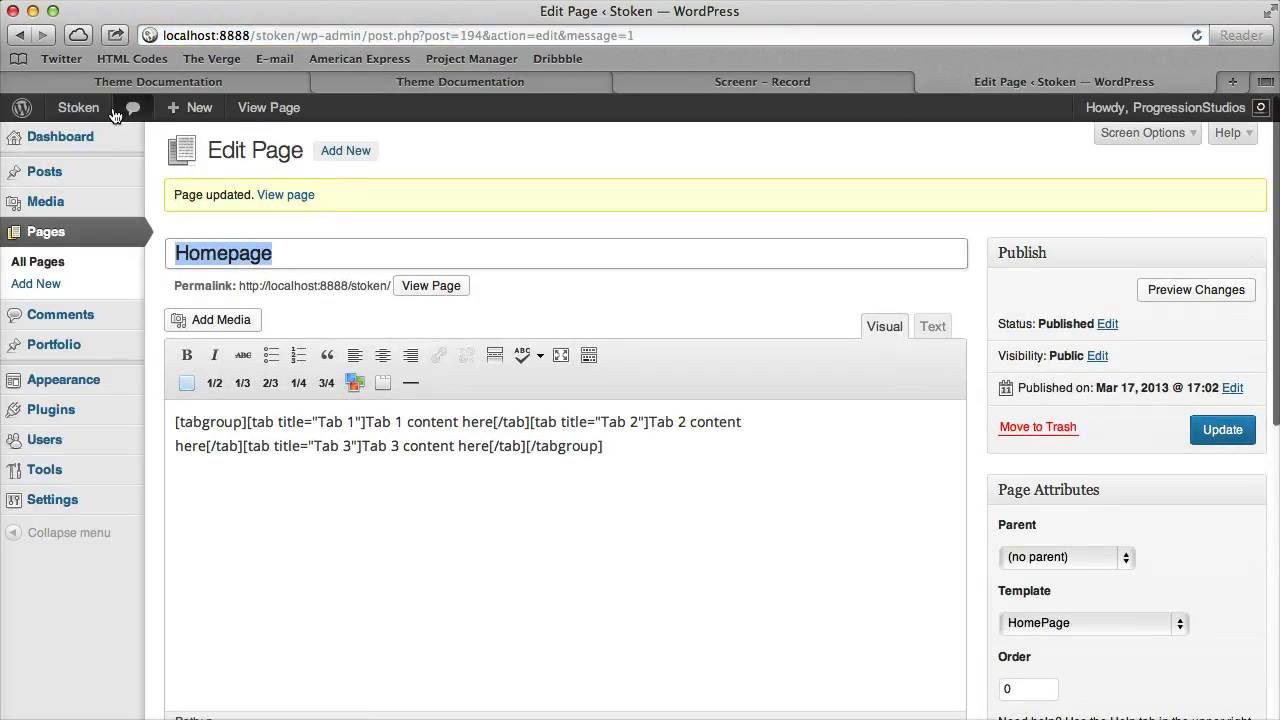
View the live homepage and check how the slider displays above the rest of the content
click(269, 110)
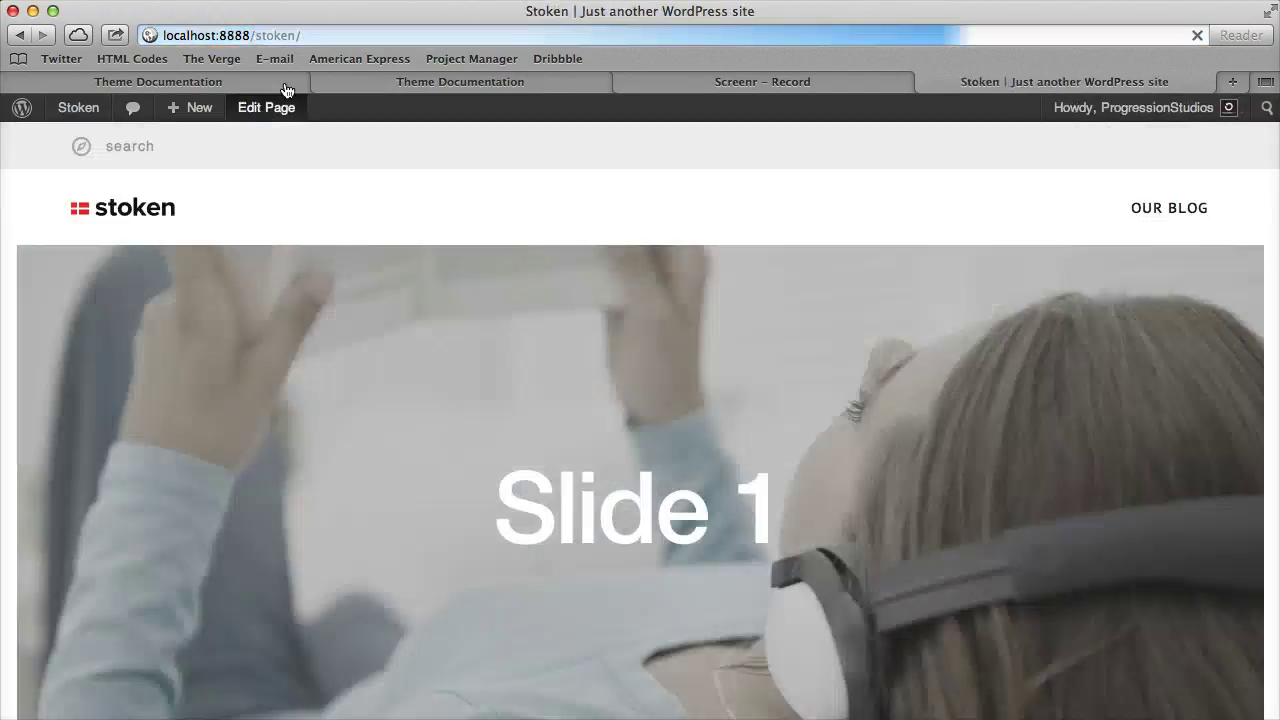
scroll(459, 389, down, 3)
scroll(458, 386, down, 3)
scroll(460, 386, up, 5)
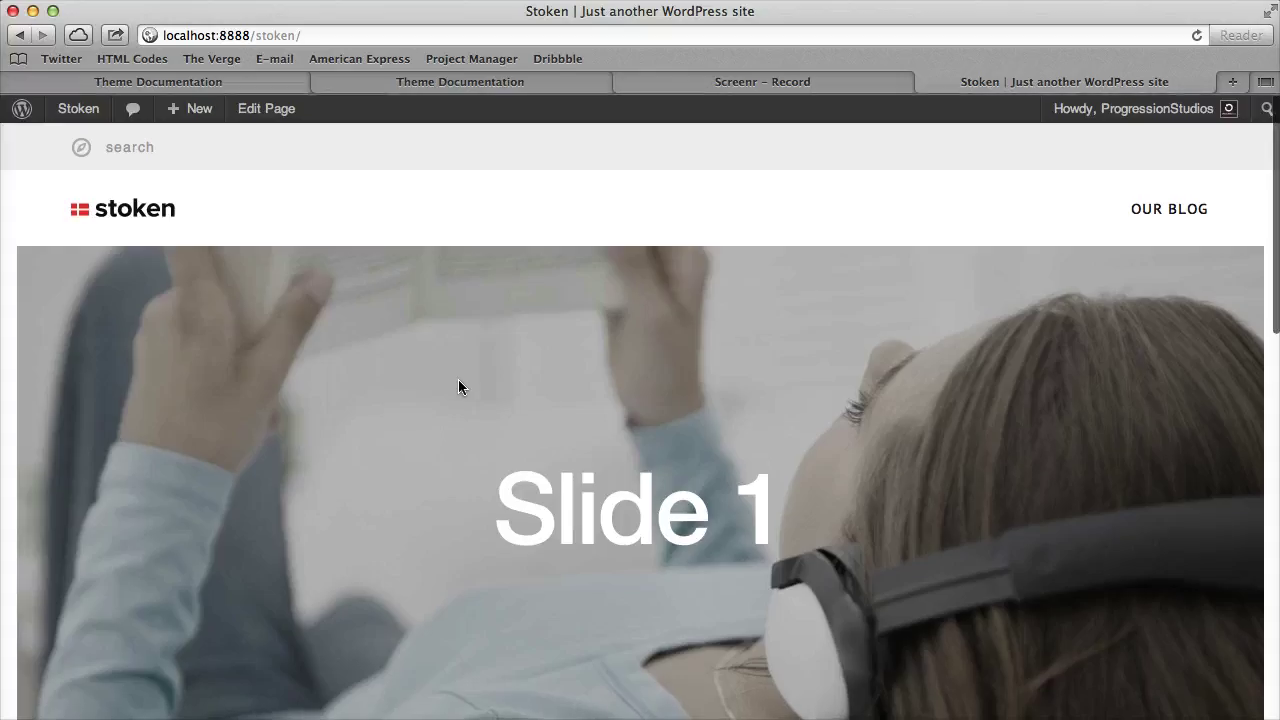
scroll(514, 380, down, 3)
scroll(530, 385, up, 3)
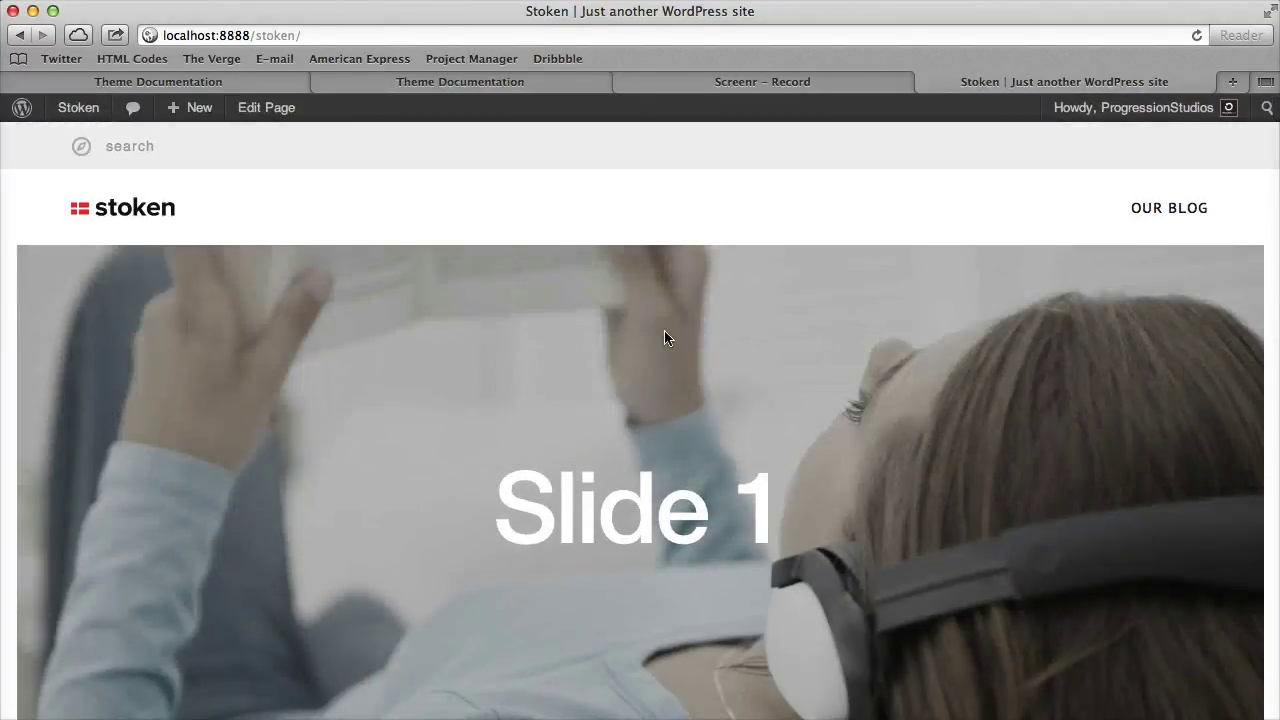
scroll(624, 240, down, 3)
scroll(985, 310, up, 3)
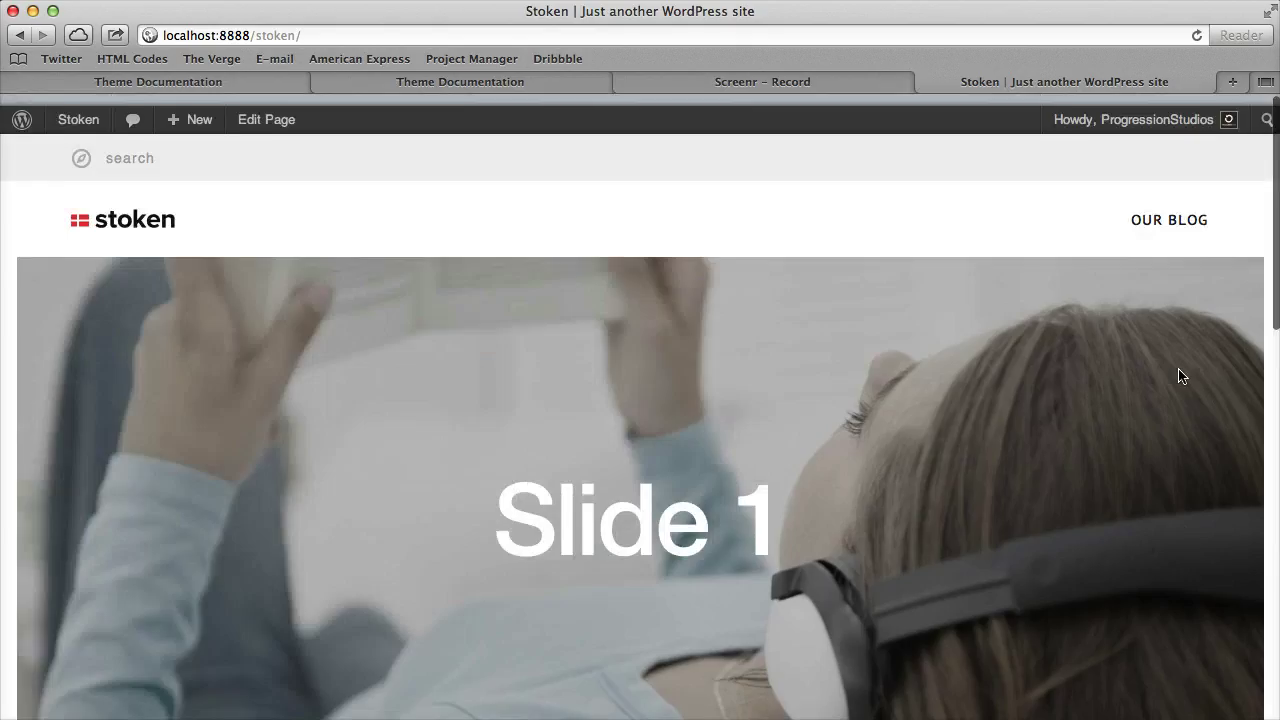
Create another portfolio post from the dashboard and title it "Slide 2"
click(68, 116)
mouse_move(71, 340)
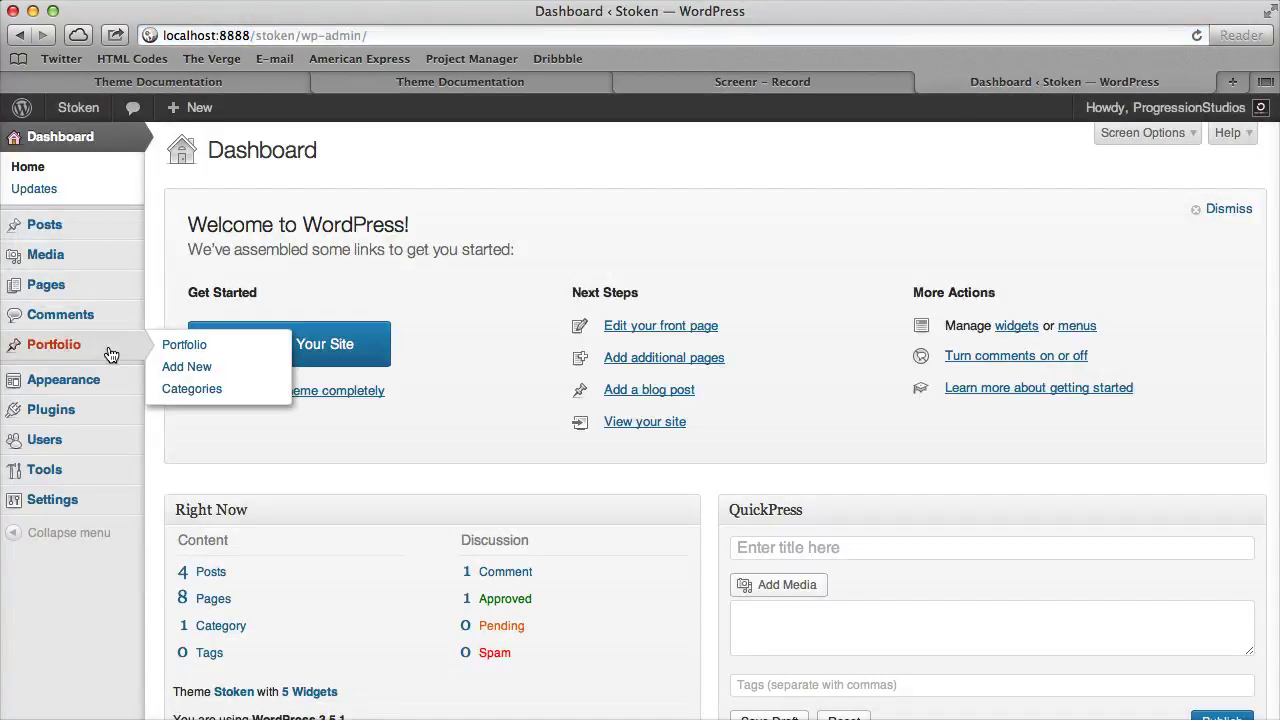
click(168, 369)
click(280, 203)
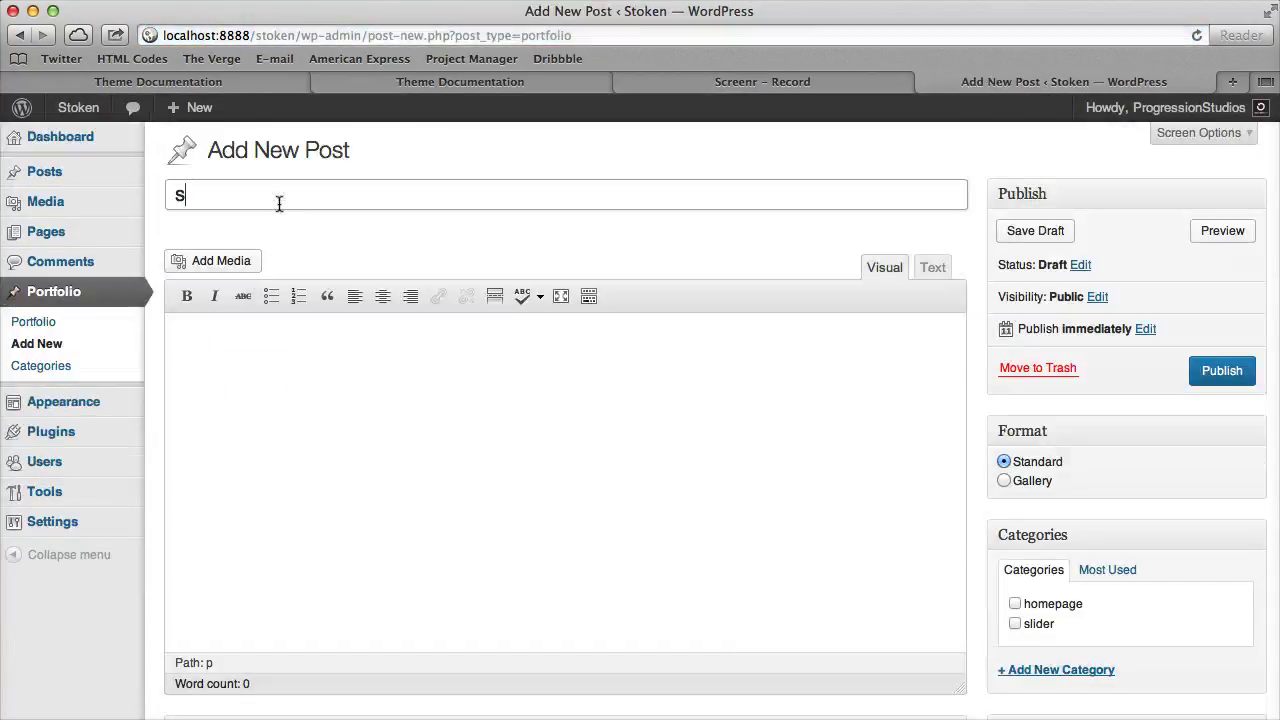
text(Slide 2)
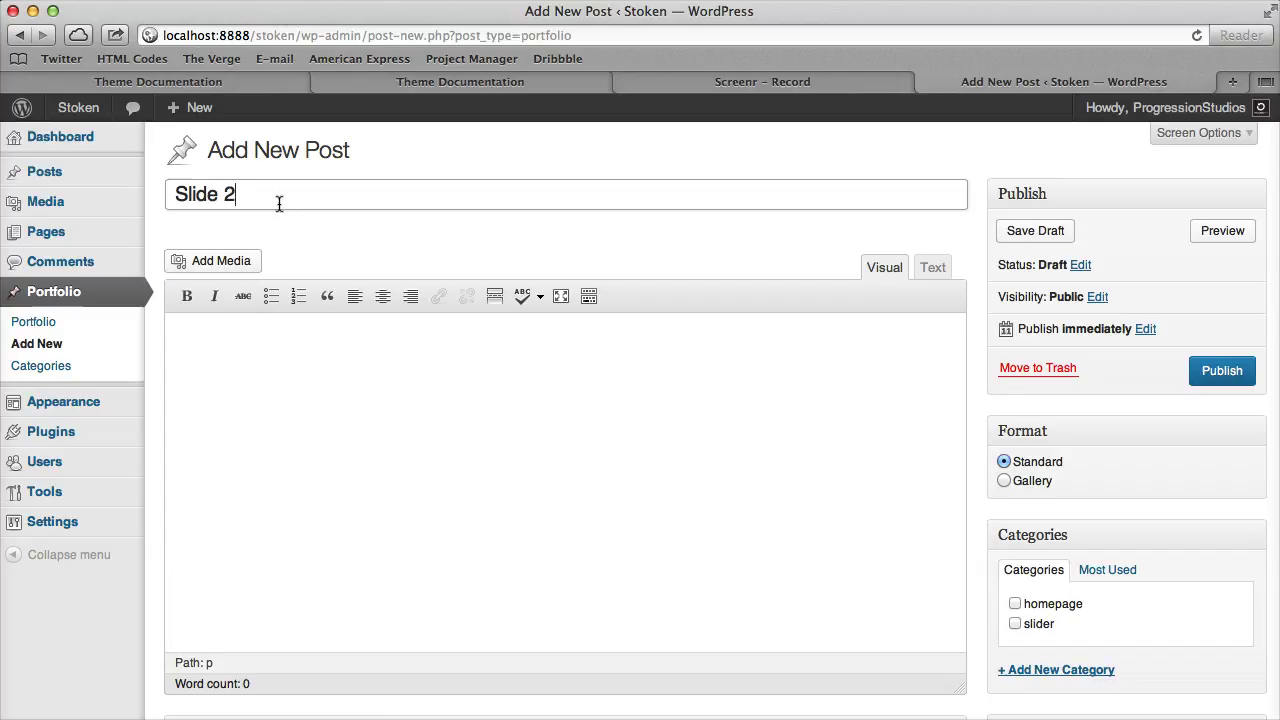
Upload the slider-caption image as the Slide 2 post's featured image and publish the post in the slider category
click(230, 260)
drag(400, 715, 517, 366)
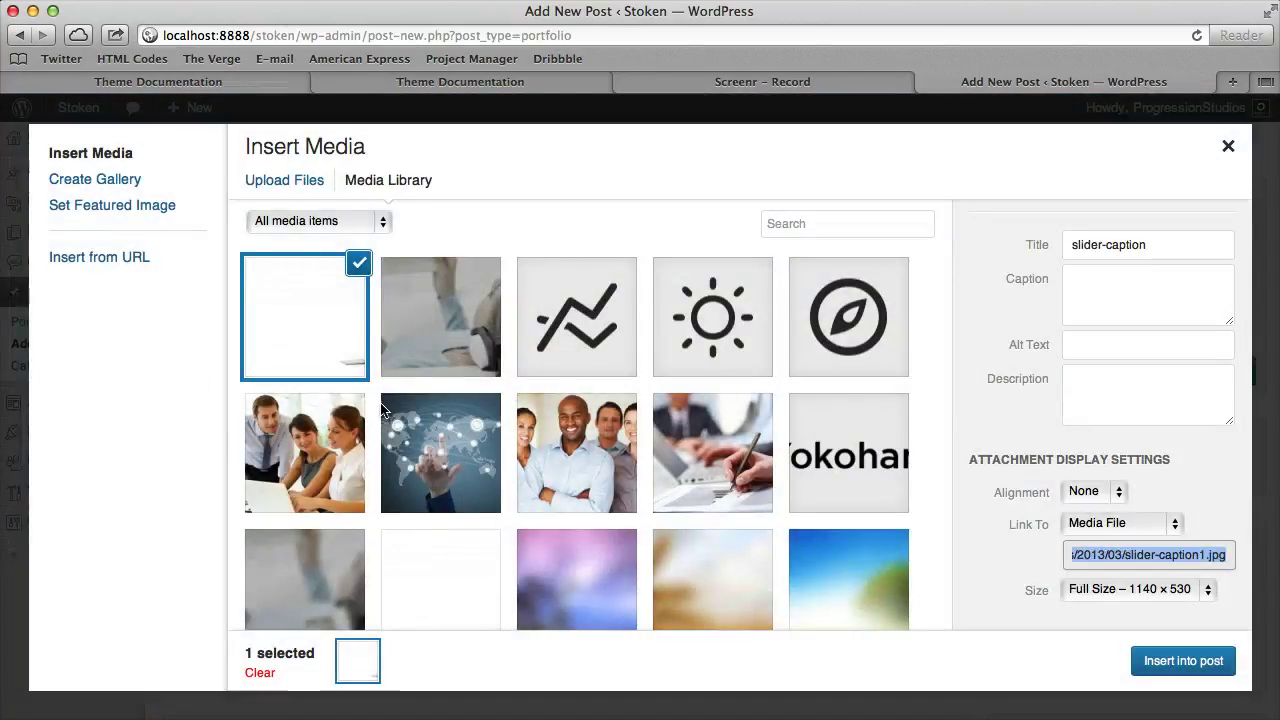
click(92, 214)
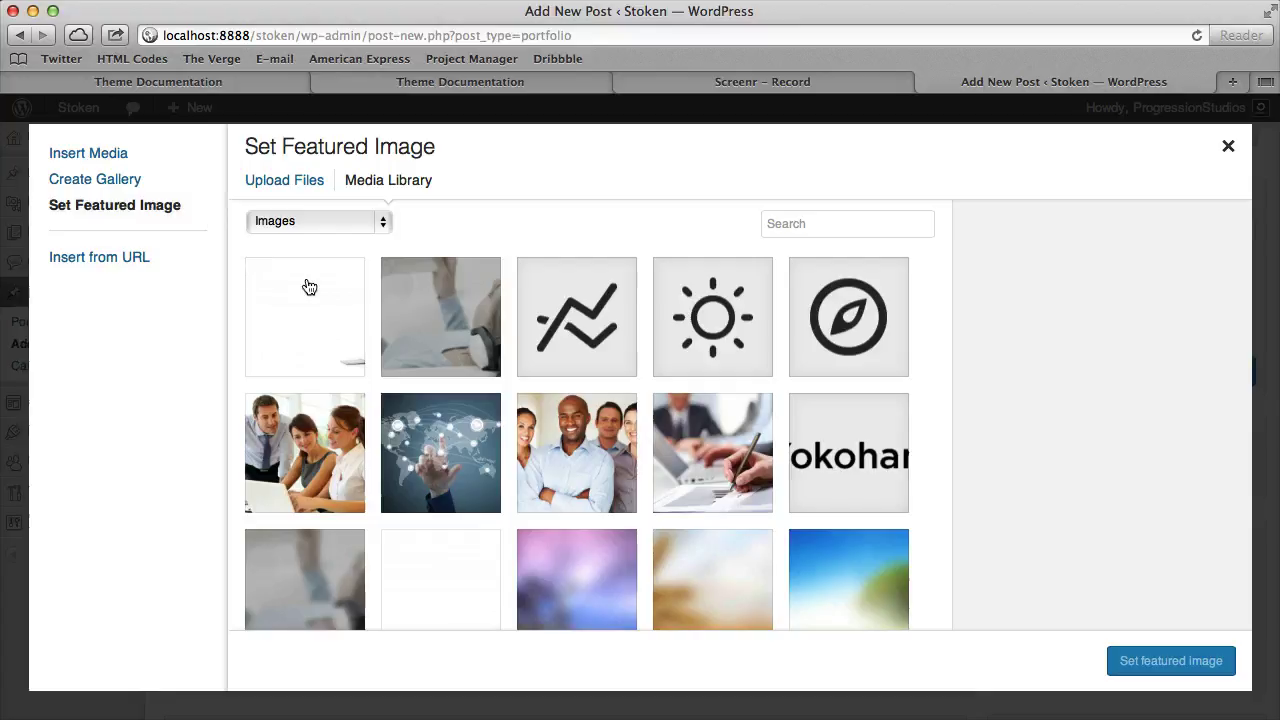
click(310, 290)
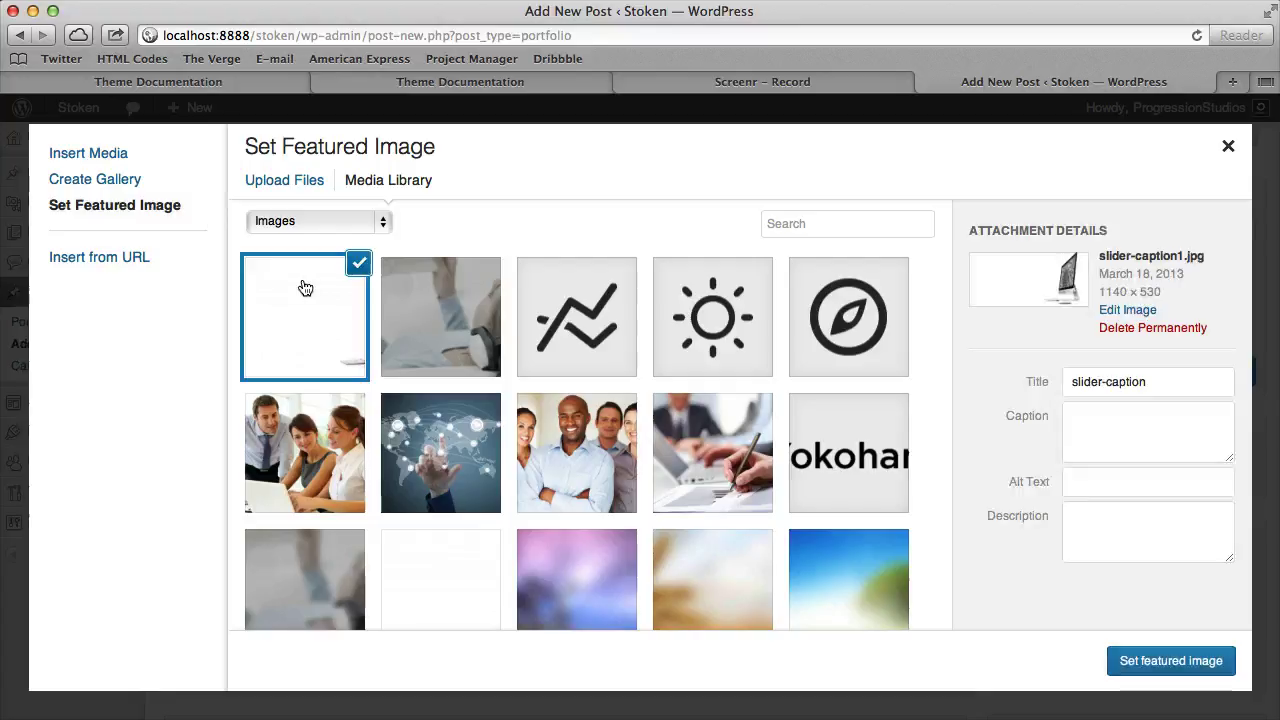
click(1190, 664)
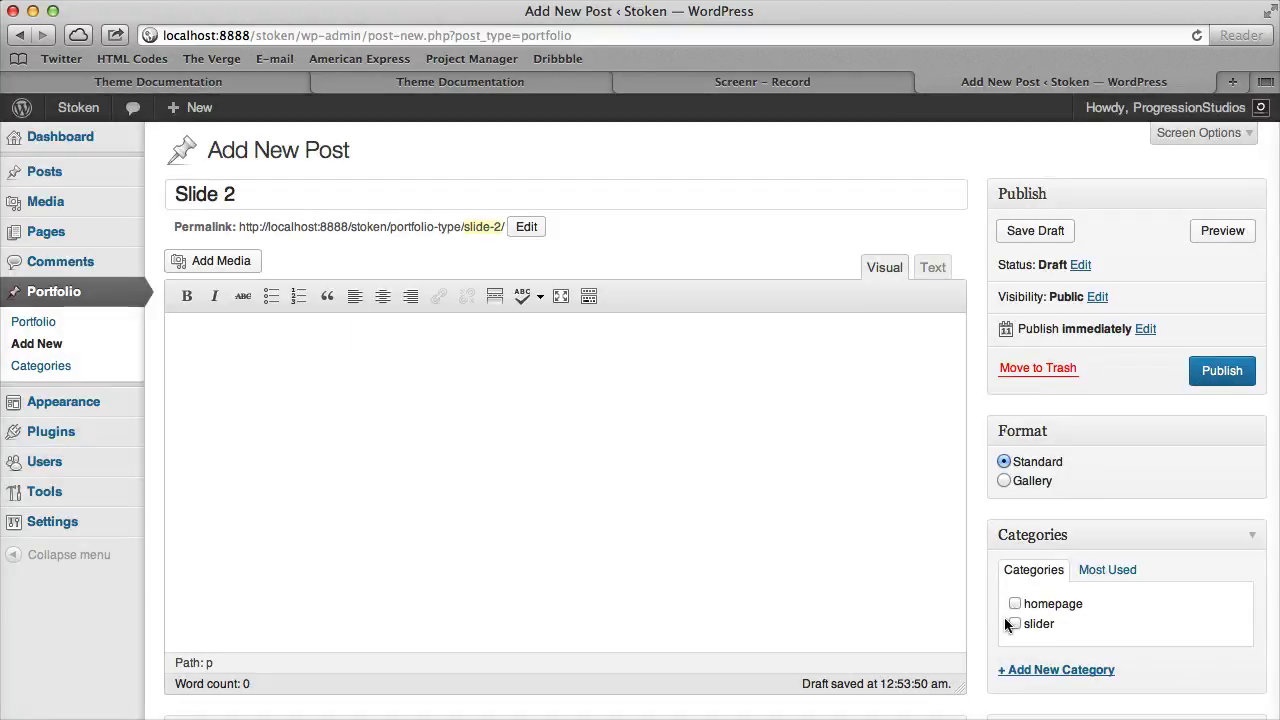
click(1222, 380)
View the live homepage in a new tab and check how its slider switches between the slides
right_click(92, 106)
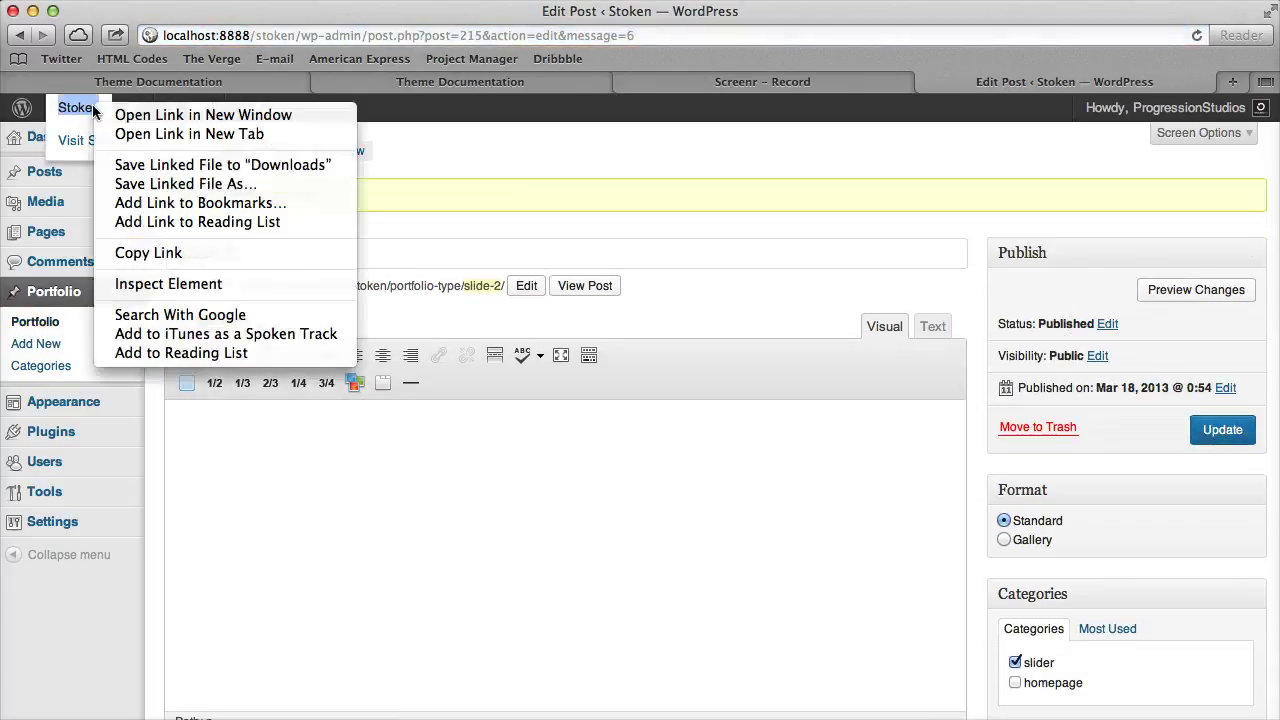
click(189, 134)
scroll(1040, 240, down, 5)
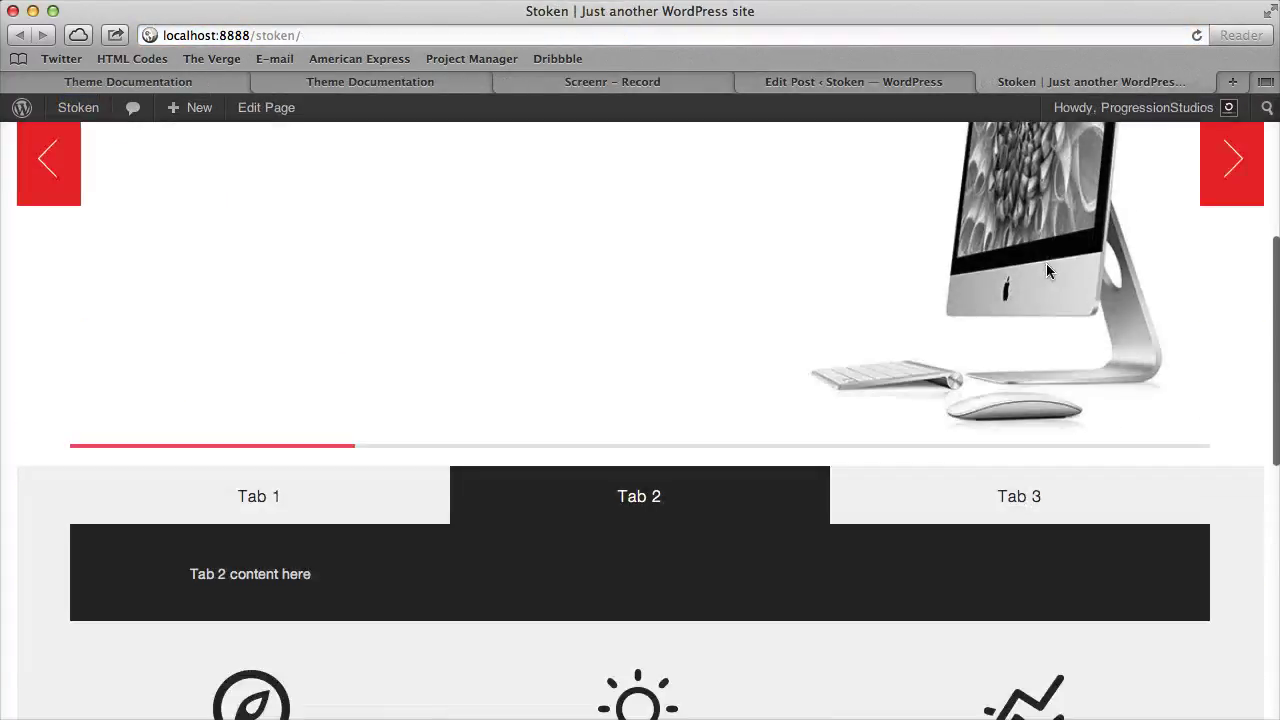
scroll(1040, 265, up, 5)
click(1215, 517)
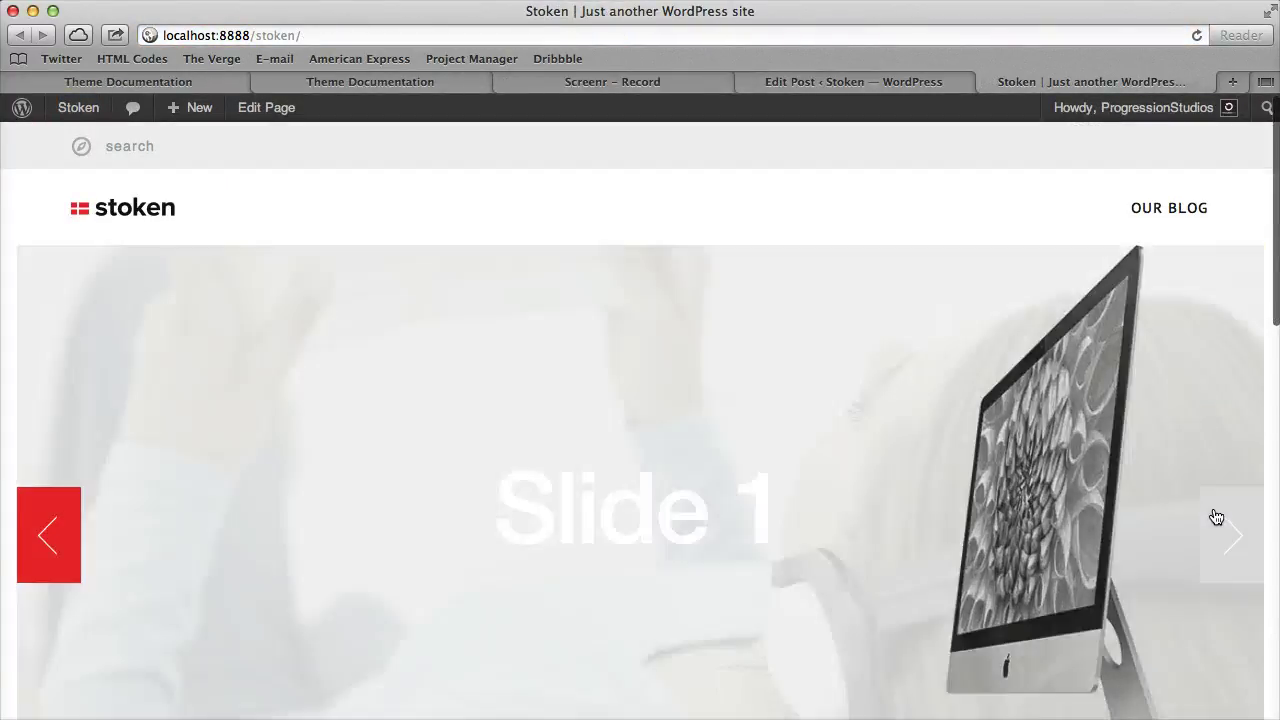
scroll(1051, 350, down, 5)
scroll(1051, 350, up, 5)
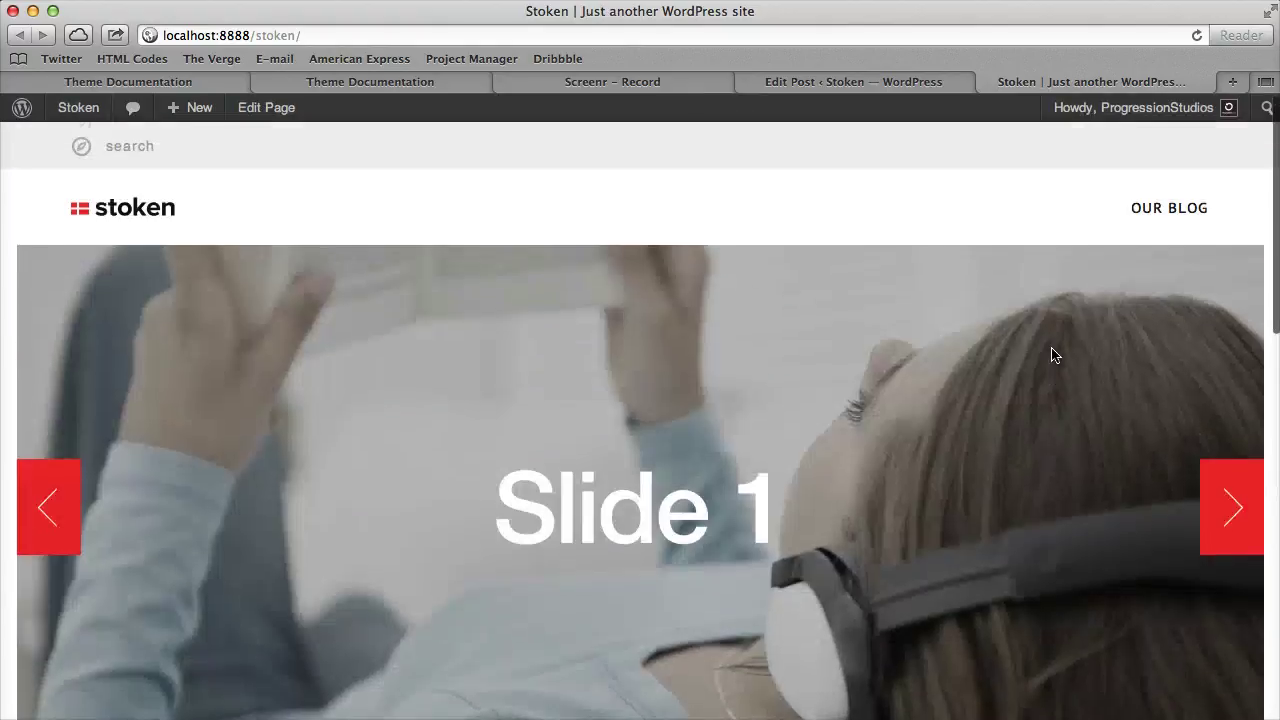
scroll(1051, 354, down, 3)
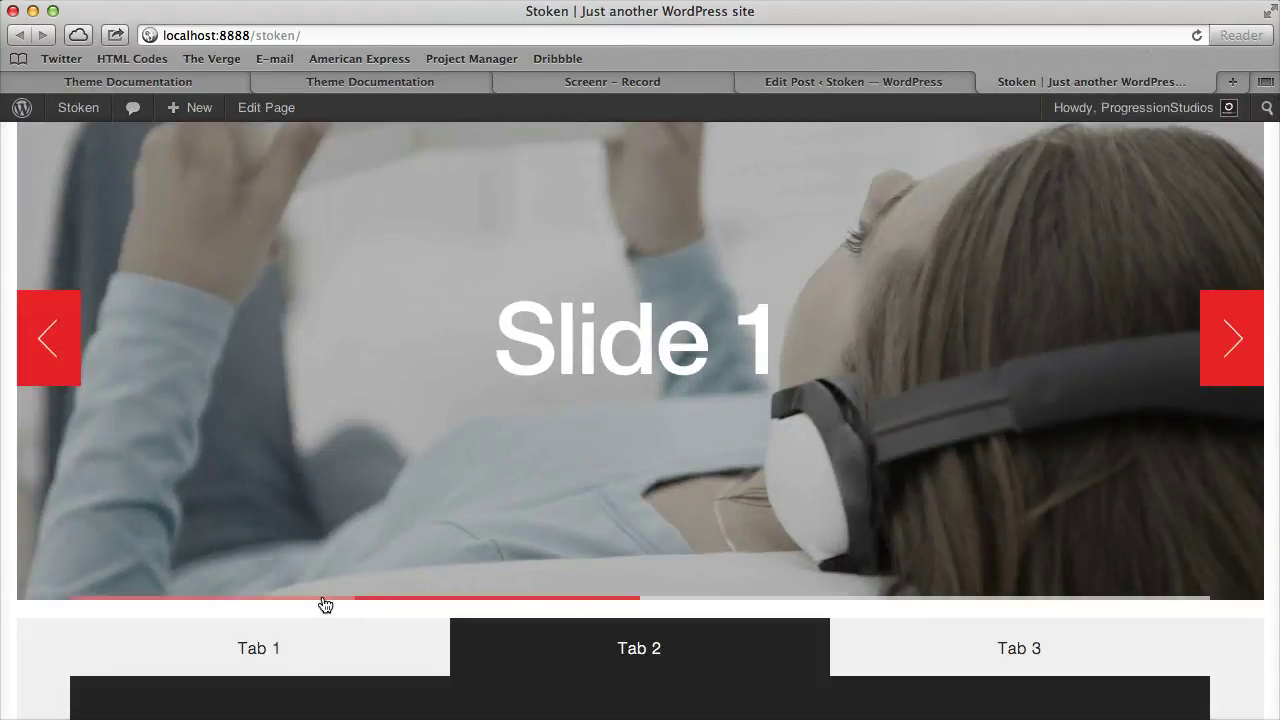
click(325, 604)
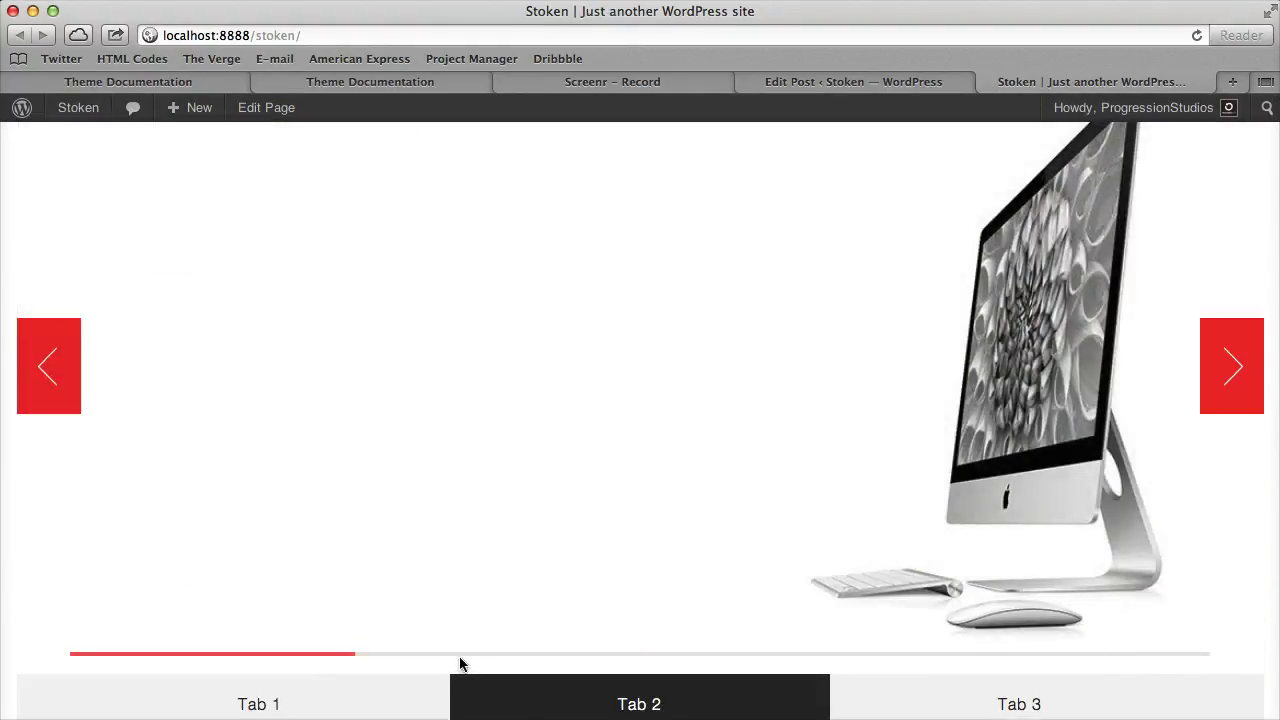
click(464, 656)
scroll(677, 657, down, 1)
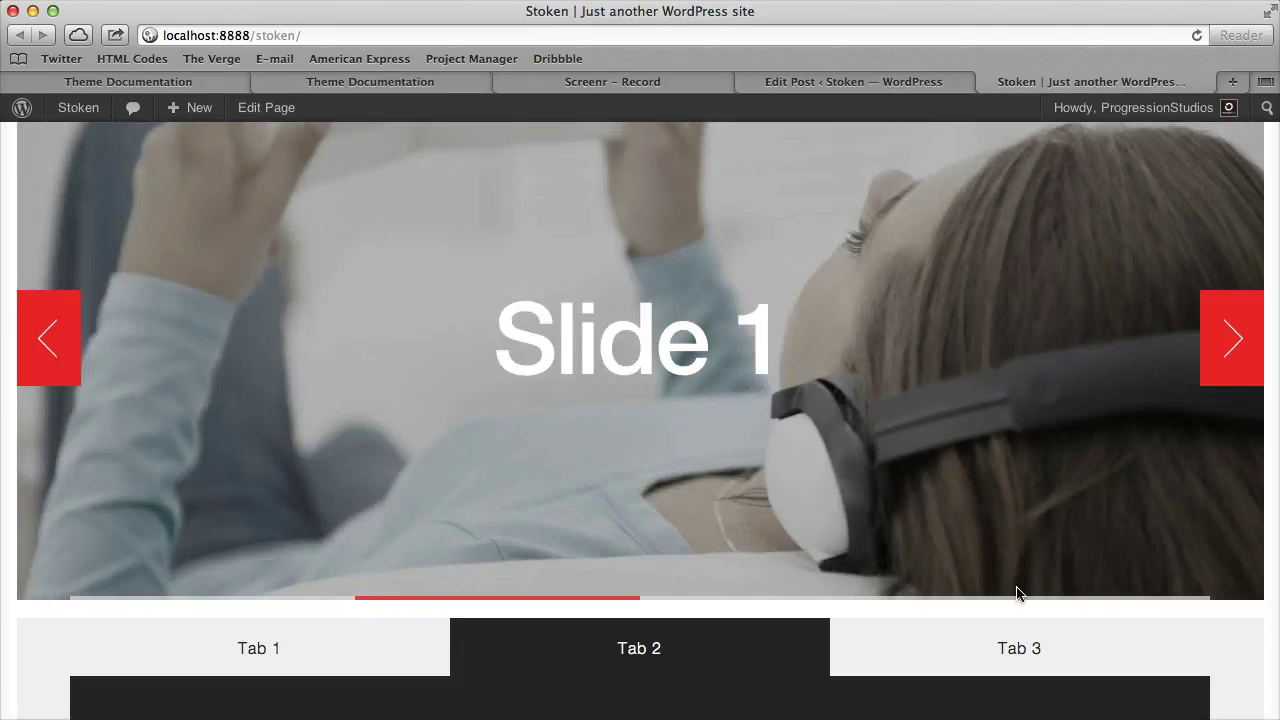
Open the Slider section of the Theme Options and review the image size, animation, autoplay and navigation settings
click(73, 112)
mouse_move(103, 377)
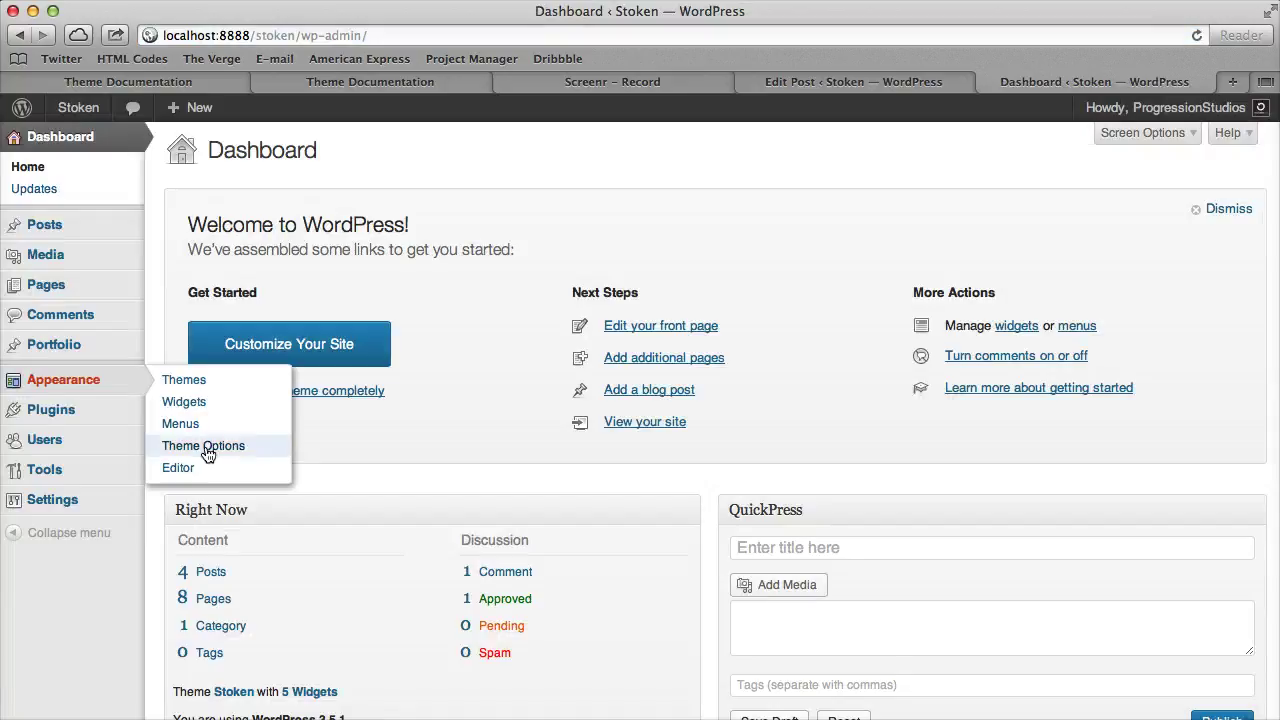
click(166, 450)
click(878, 152)
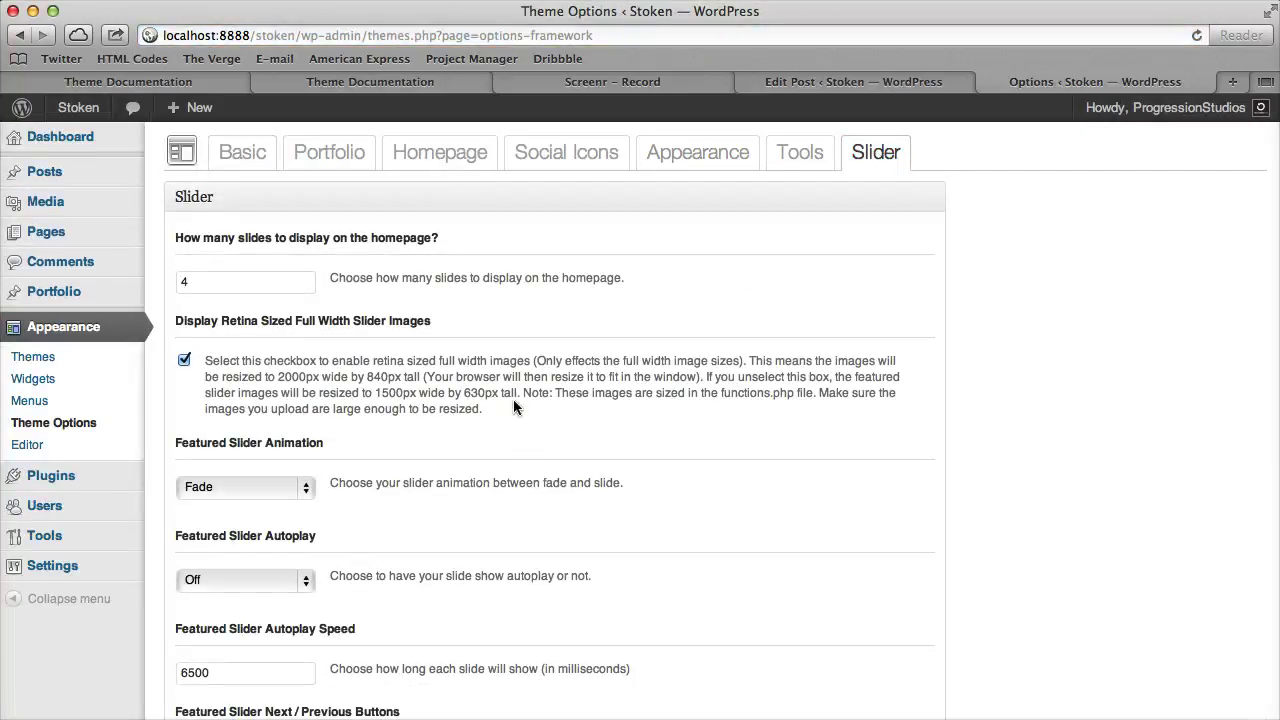
scroll(525, 385, down, 5)
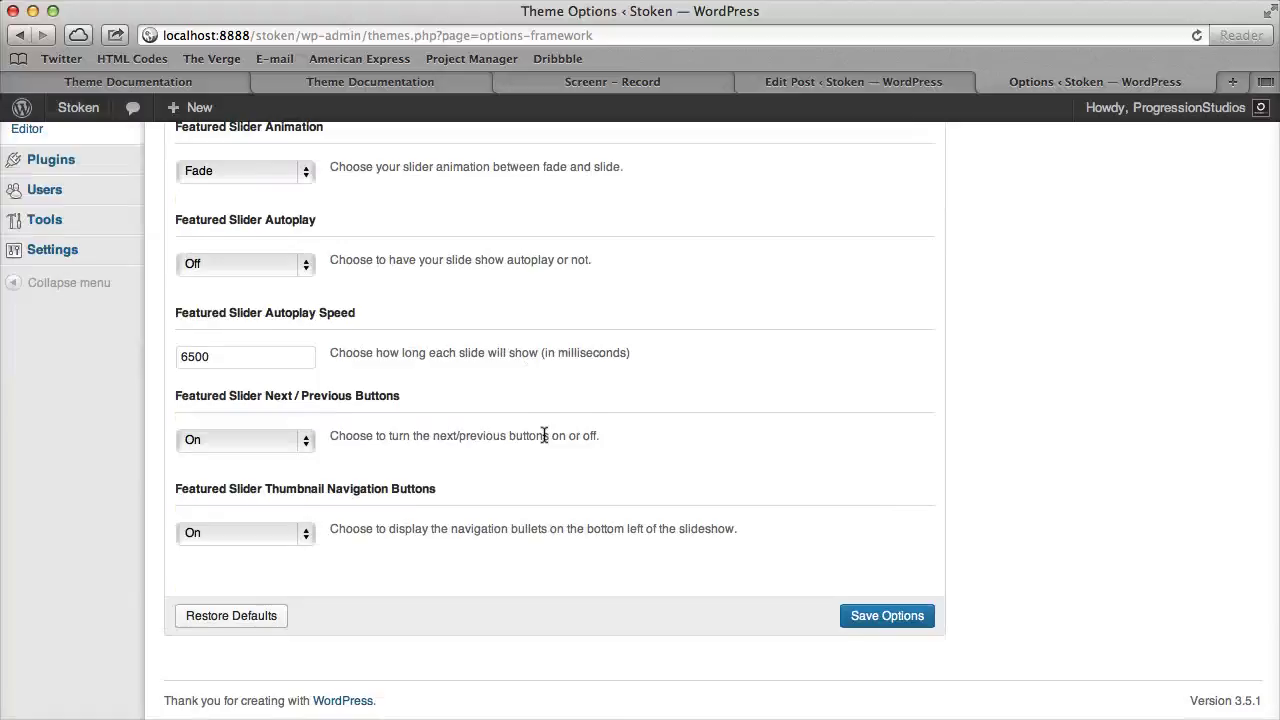
scroll(544, 435, up, 5)
scroll(257, 521, down, 5)
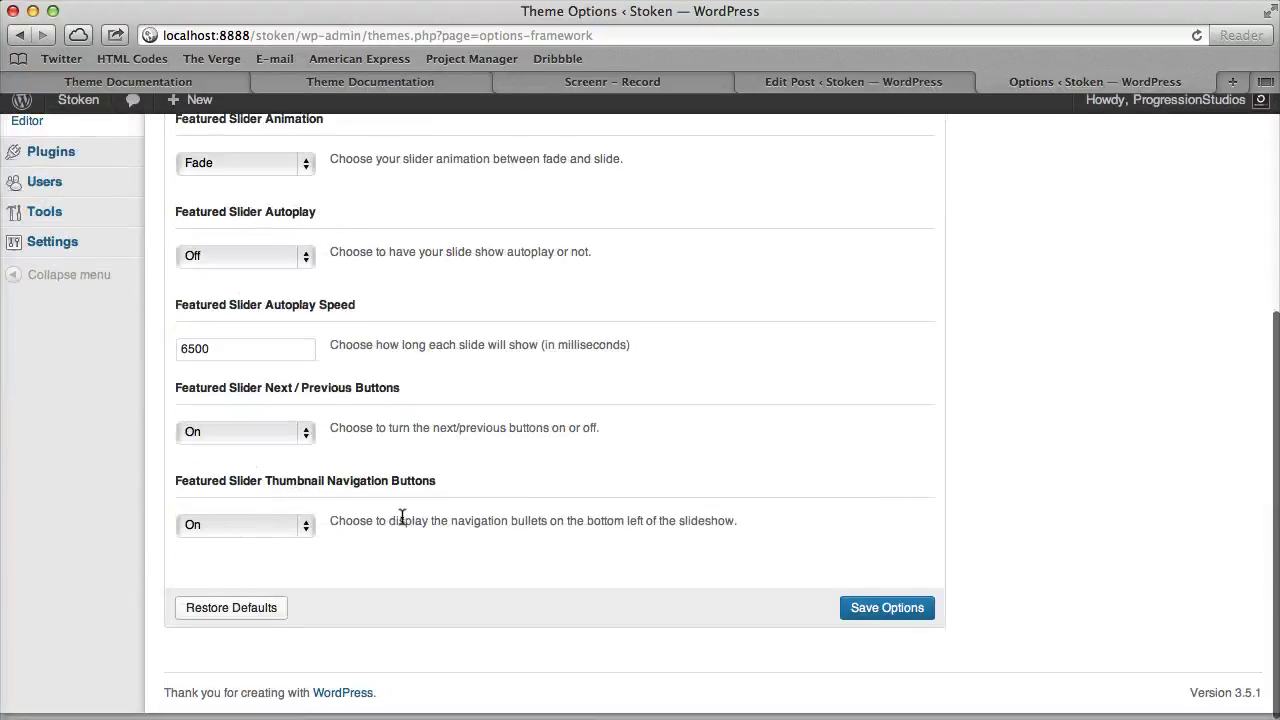
scroll(348, 508, up, 5)
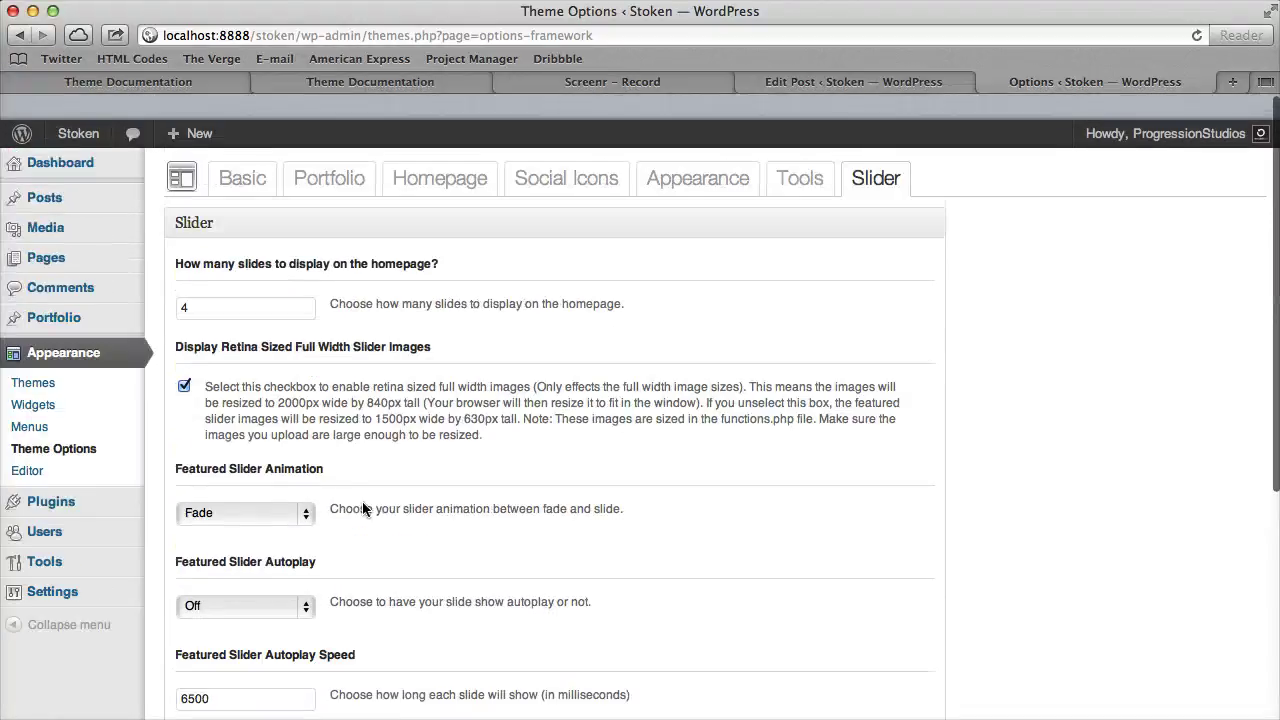
Set the number of slides displayed on the homepage to 2 and save the theme options
double_click(316, 278)
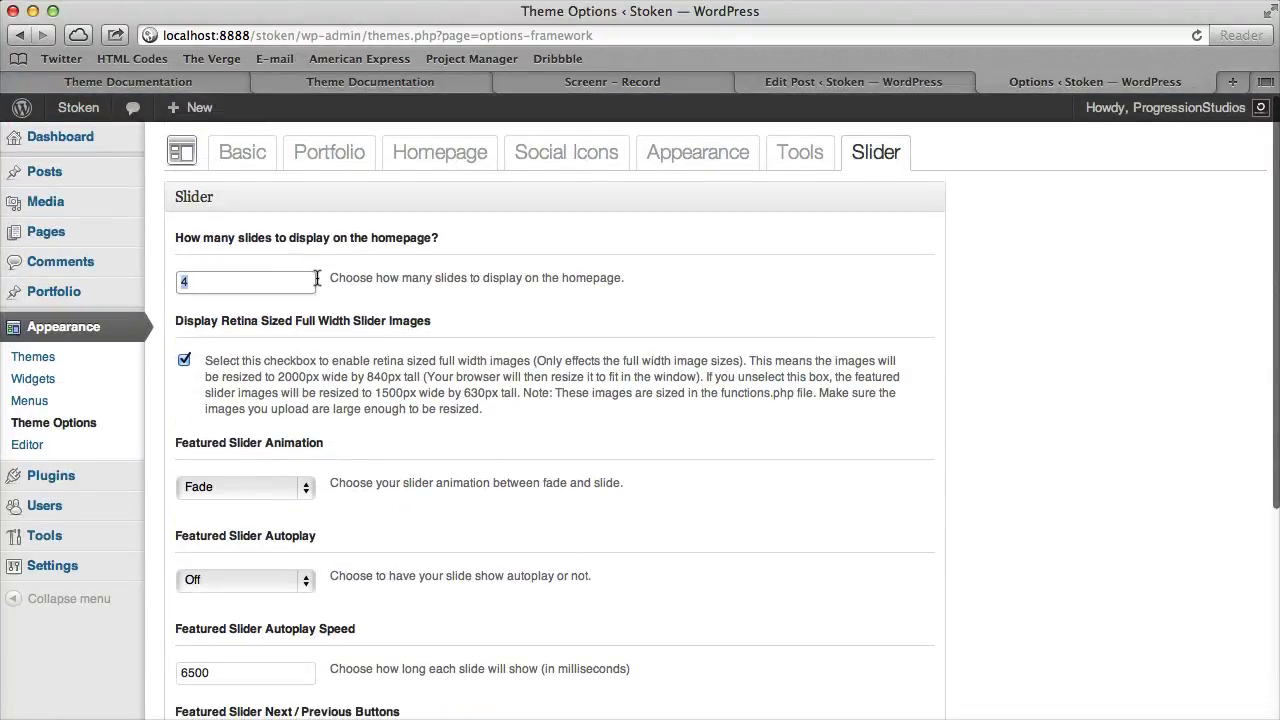
drag(166, 244, 428, 237)
click(478, 240)
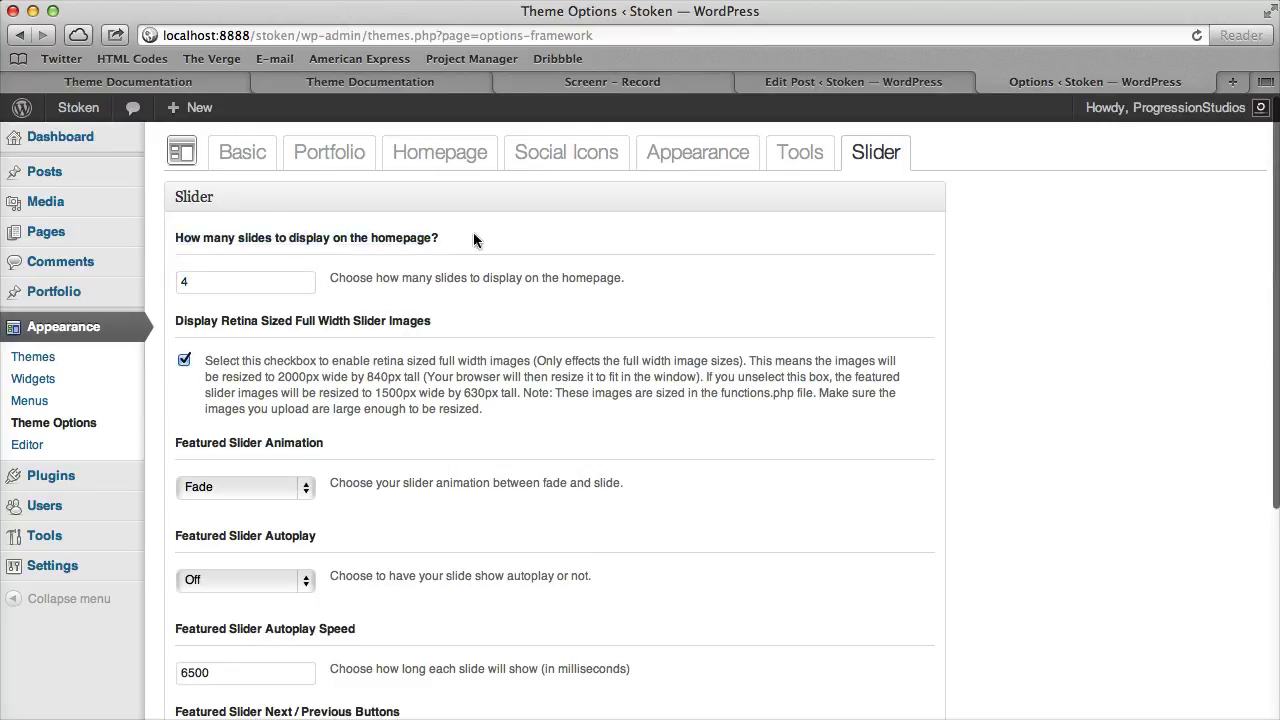
double_click(263, 281)
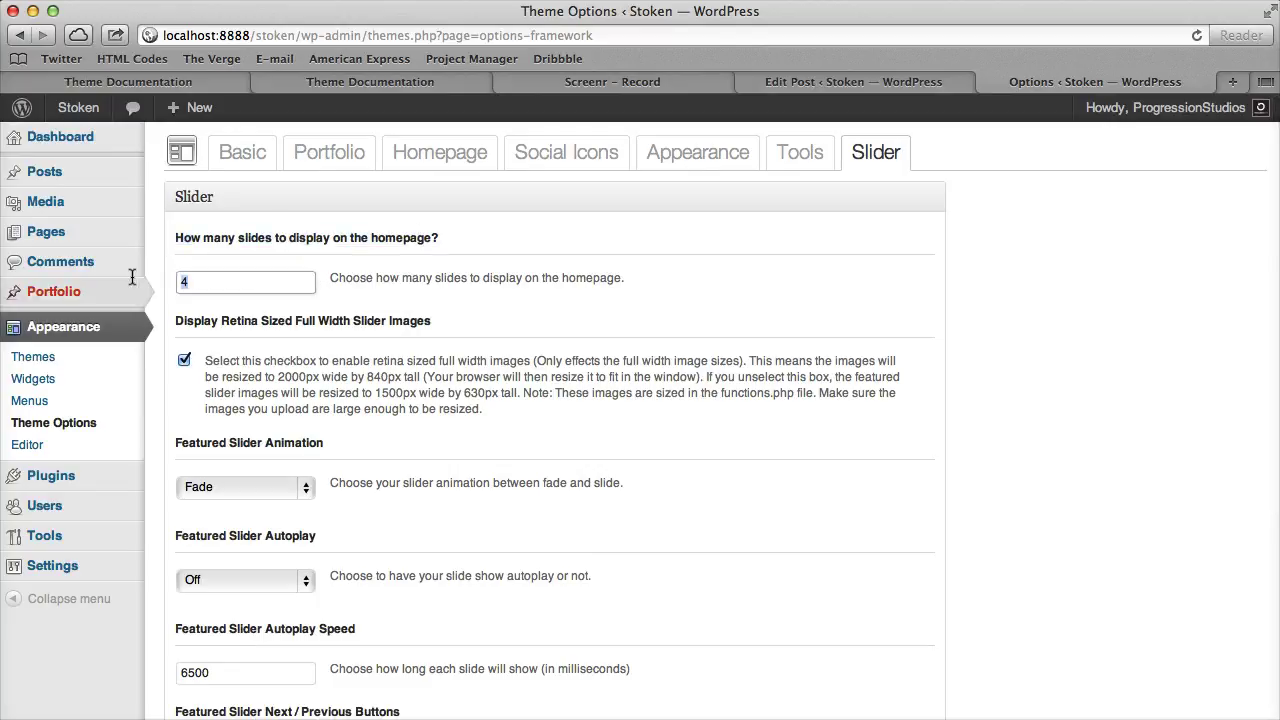
click(591, 273)
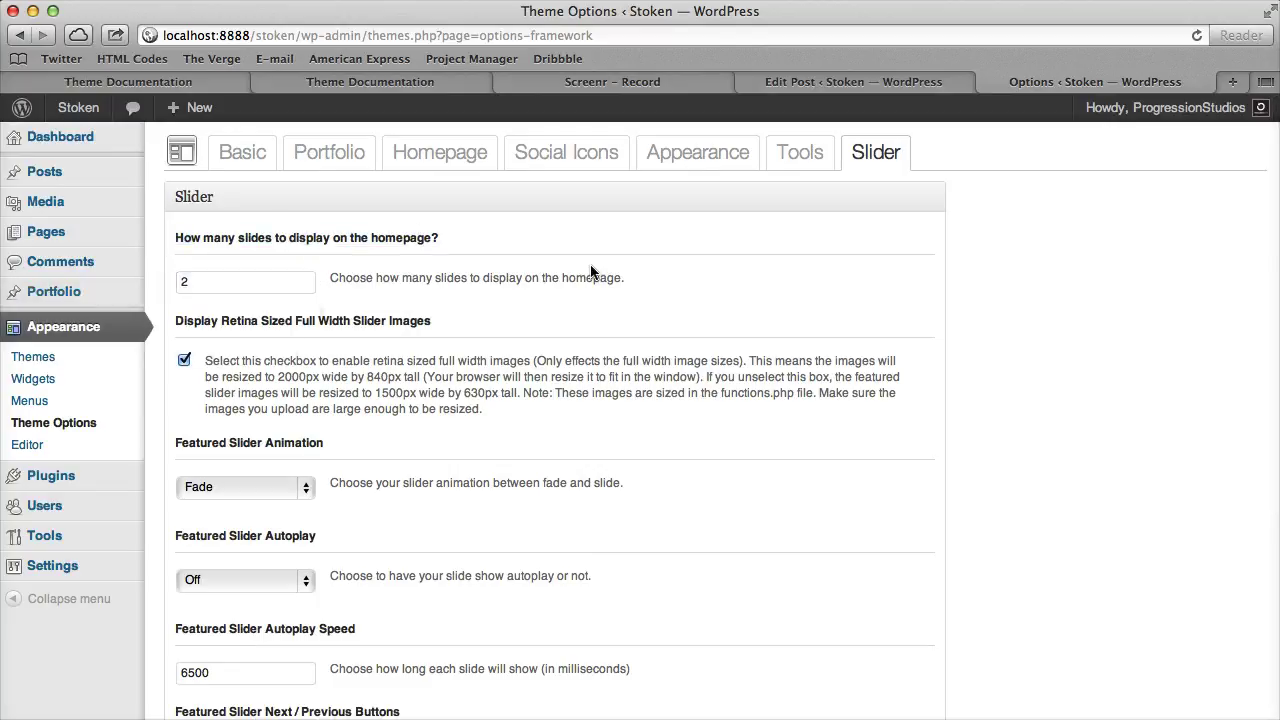
scroll(337, 316, down, 5)
click(890, 617)
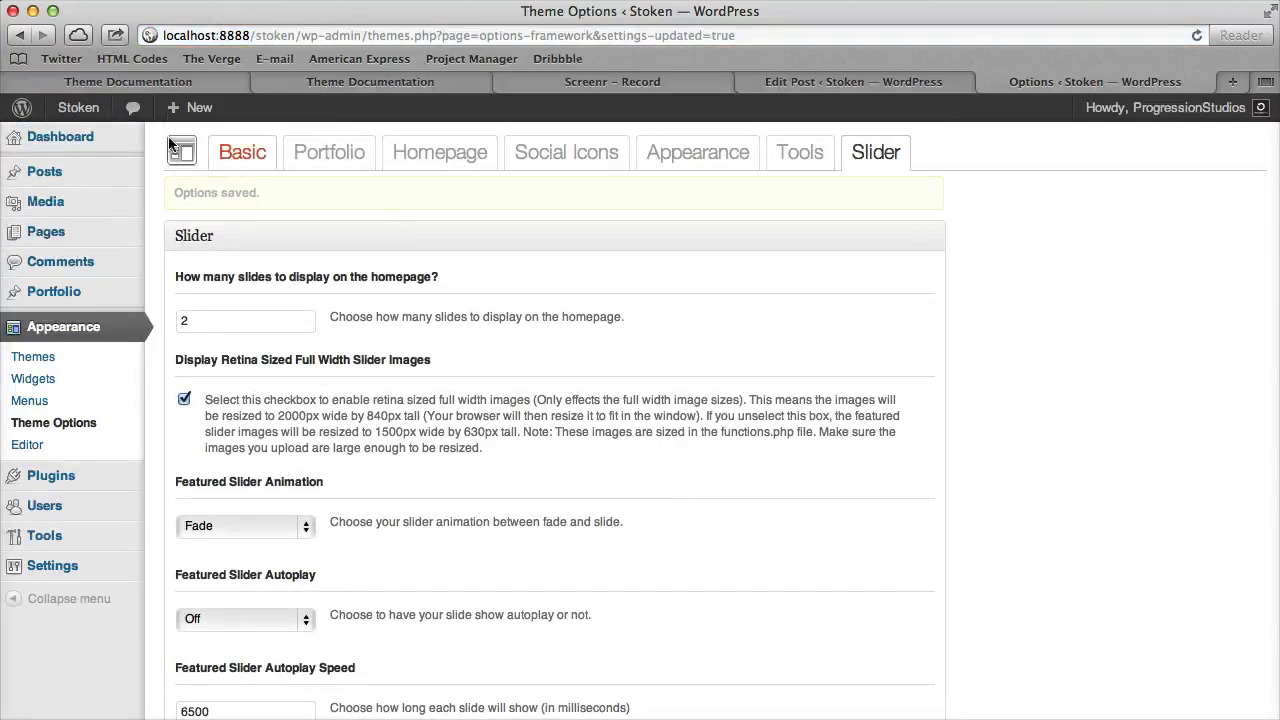
View the live homepage again and check the navigation bar by switching back and forth between the slides
click(80, 108)
scroll(637, 345, down, 3)
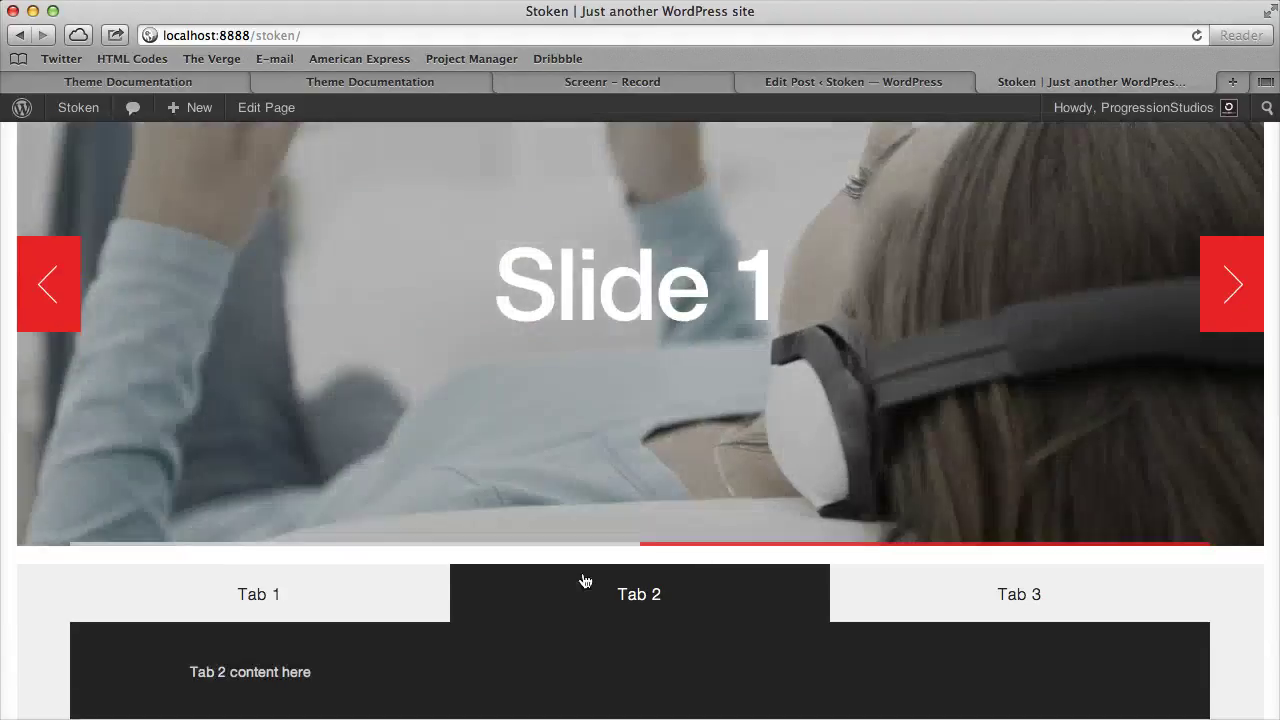
click(593, 543)
click(707, 600)
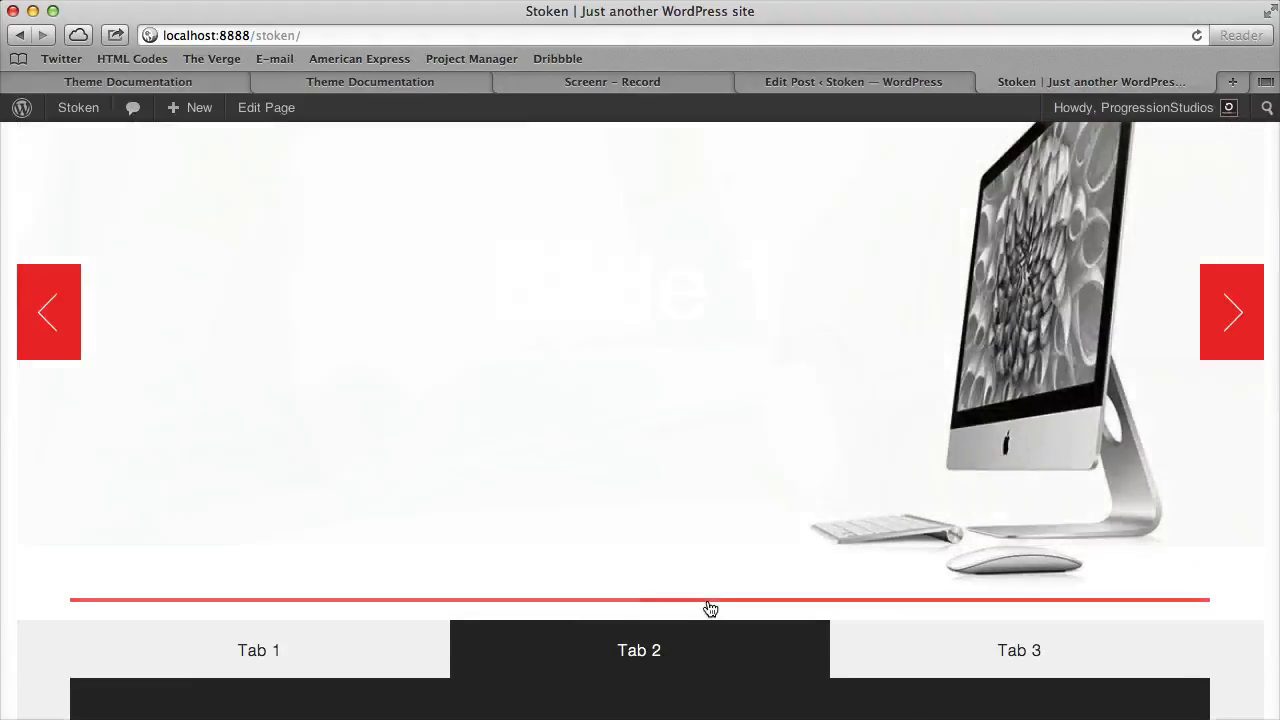
click(525, 546)
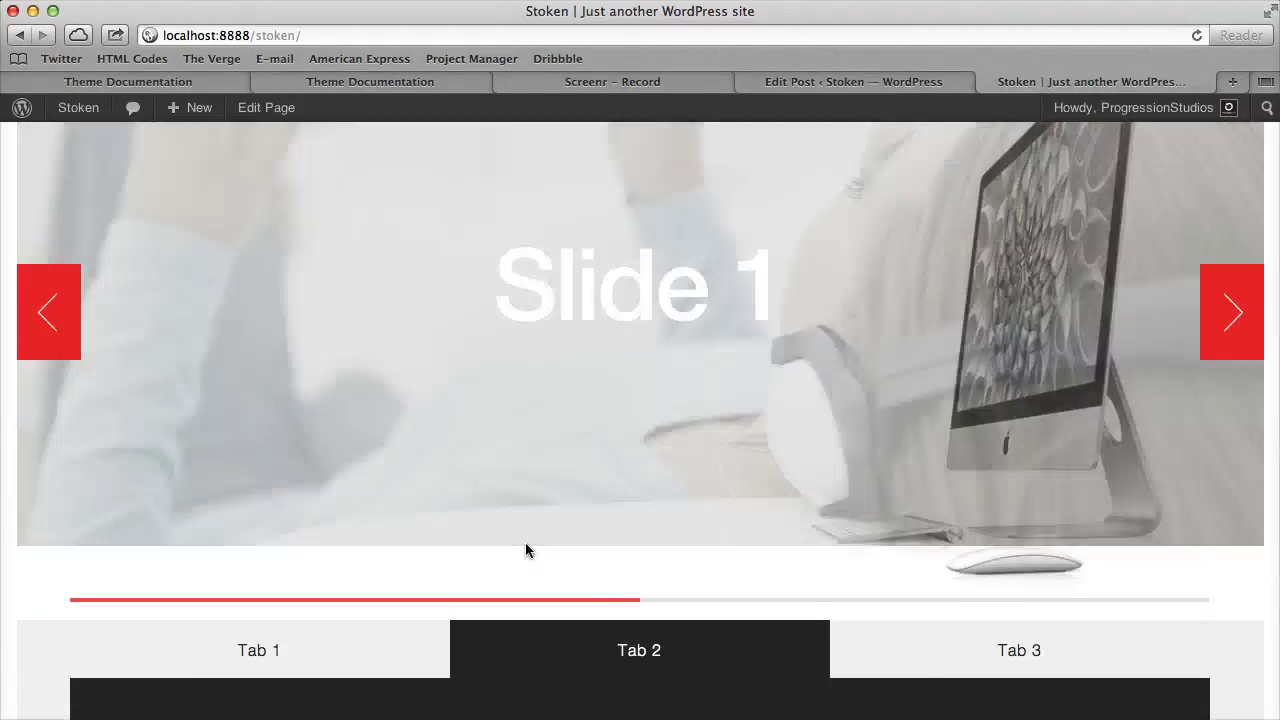
click(680, 597)
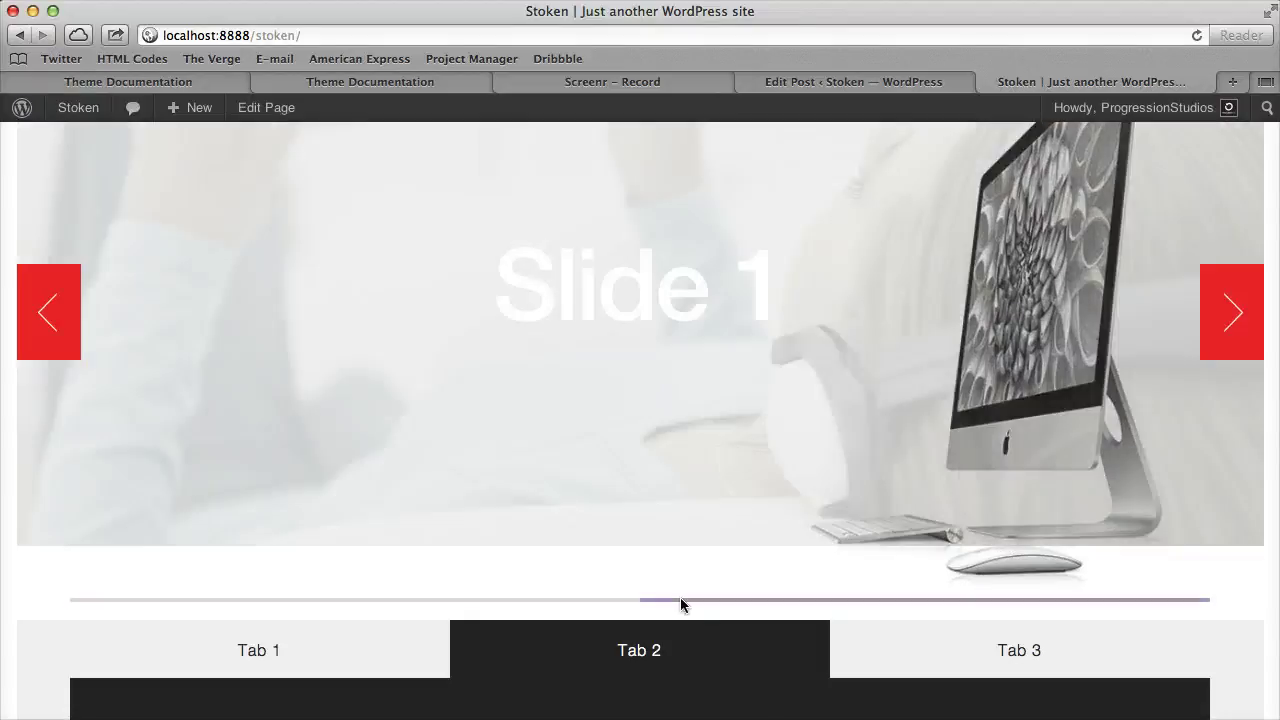
click(609, 546)
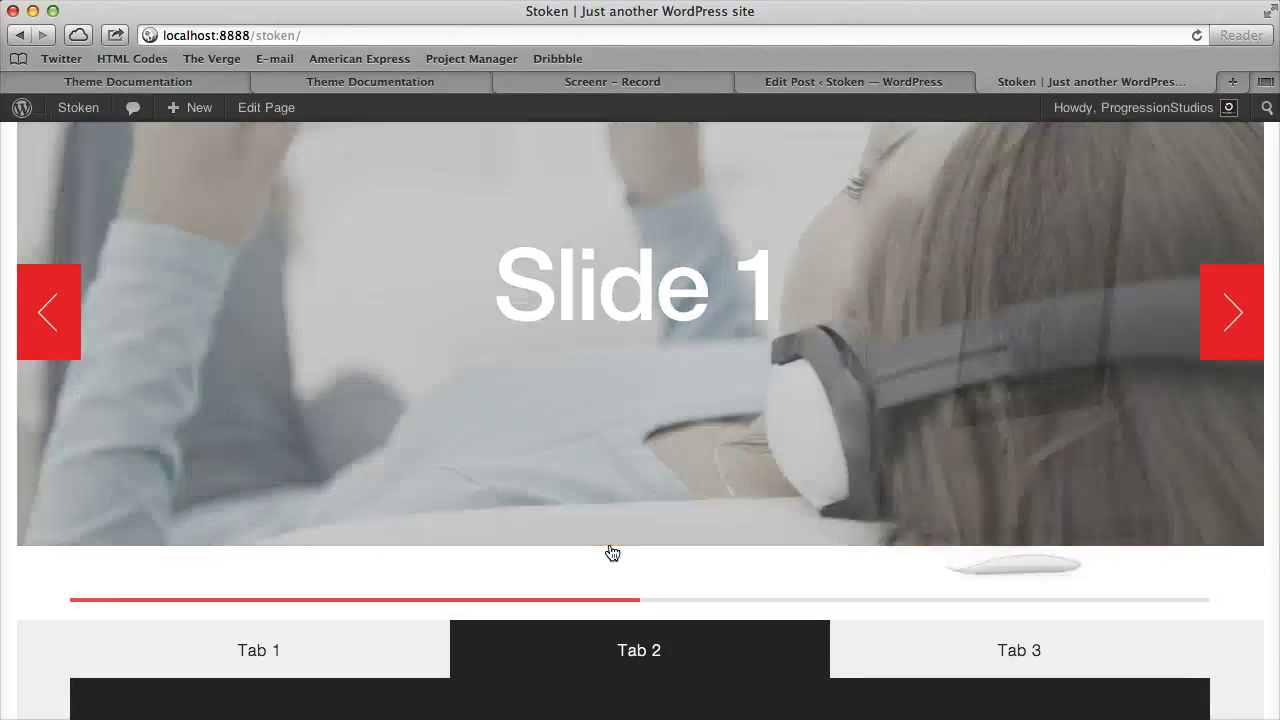
scroll(609, 550, up, 5)
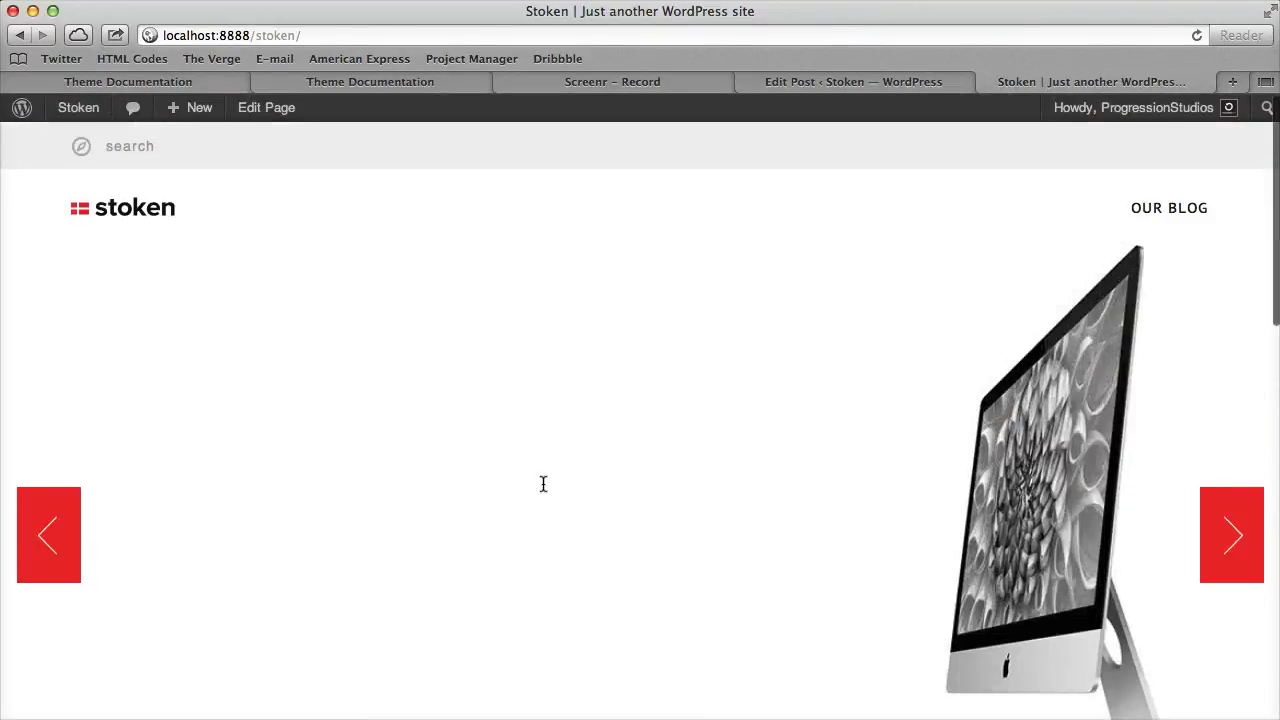
scroll(543, 484, down, 3)
scroll(336, 384, up, 3)
scroll(417, 331, down, 5)
scroll(771, 380, up, 5)
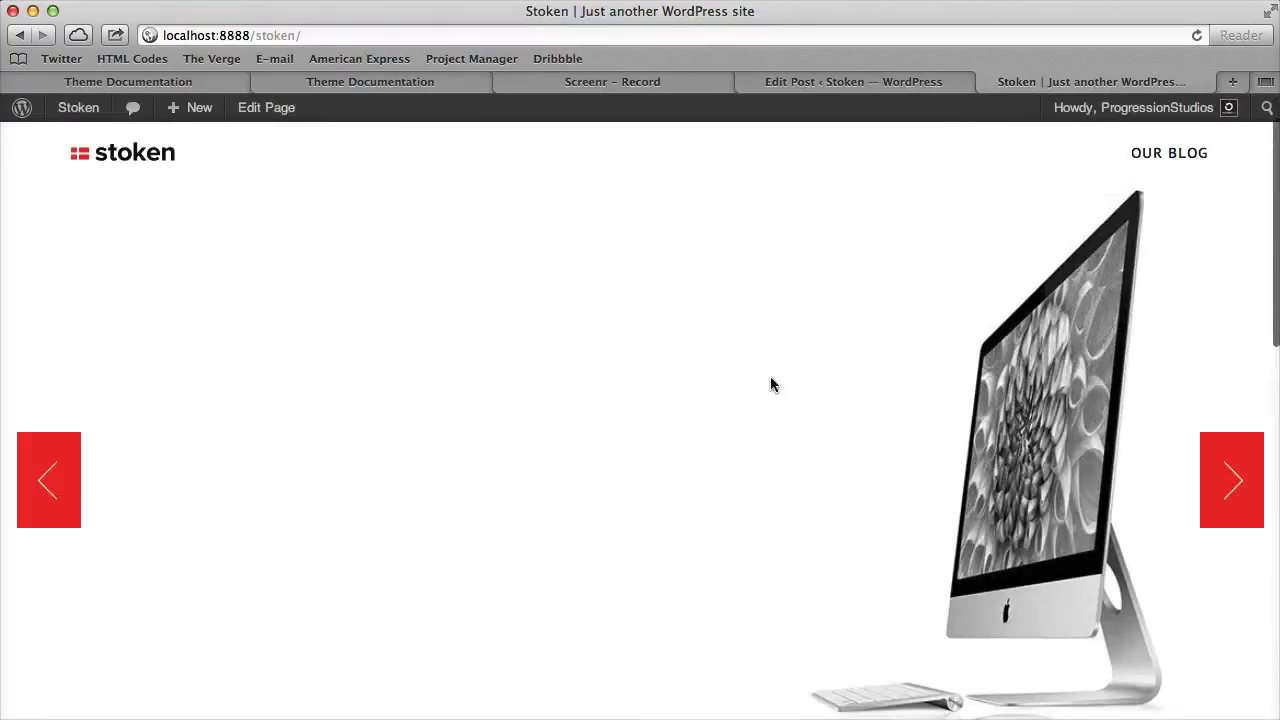
Open the Slide 1 portfolio post for editing from the dashboard
click(85, 110)
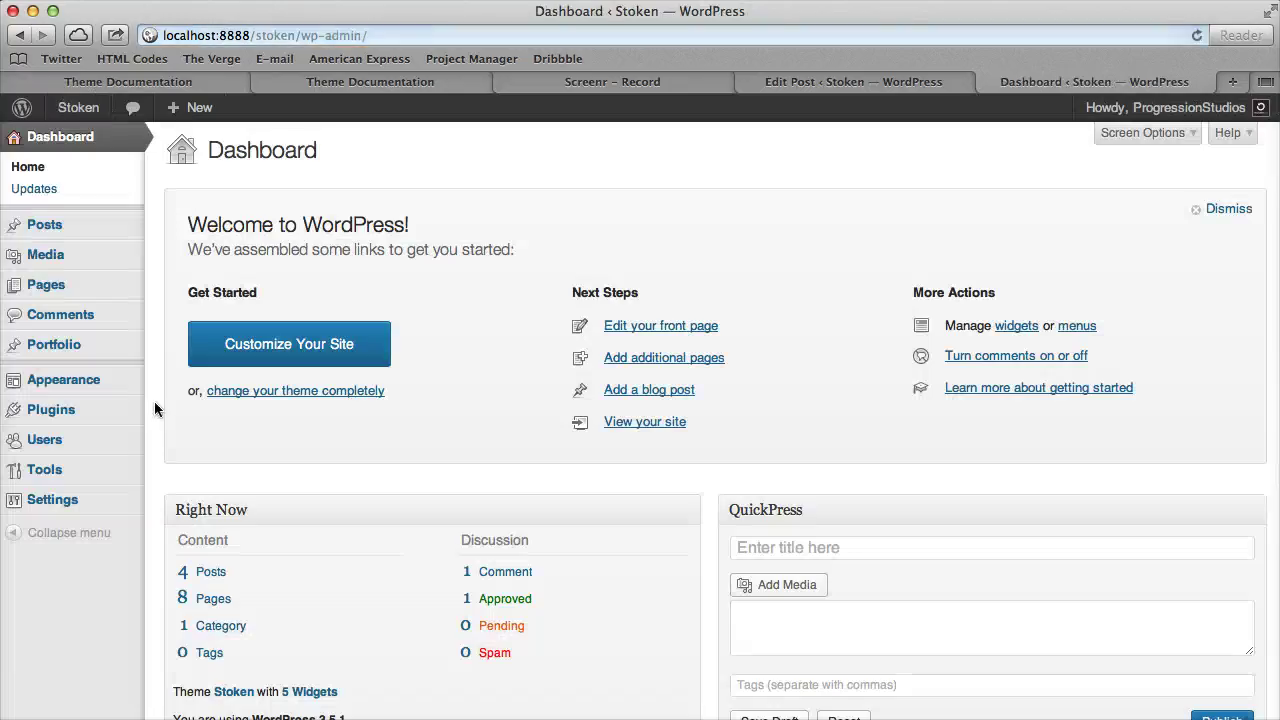
click(102, 350)
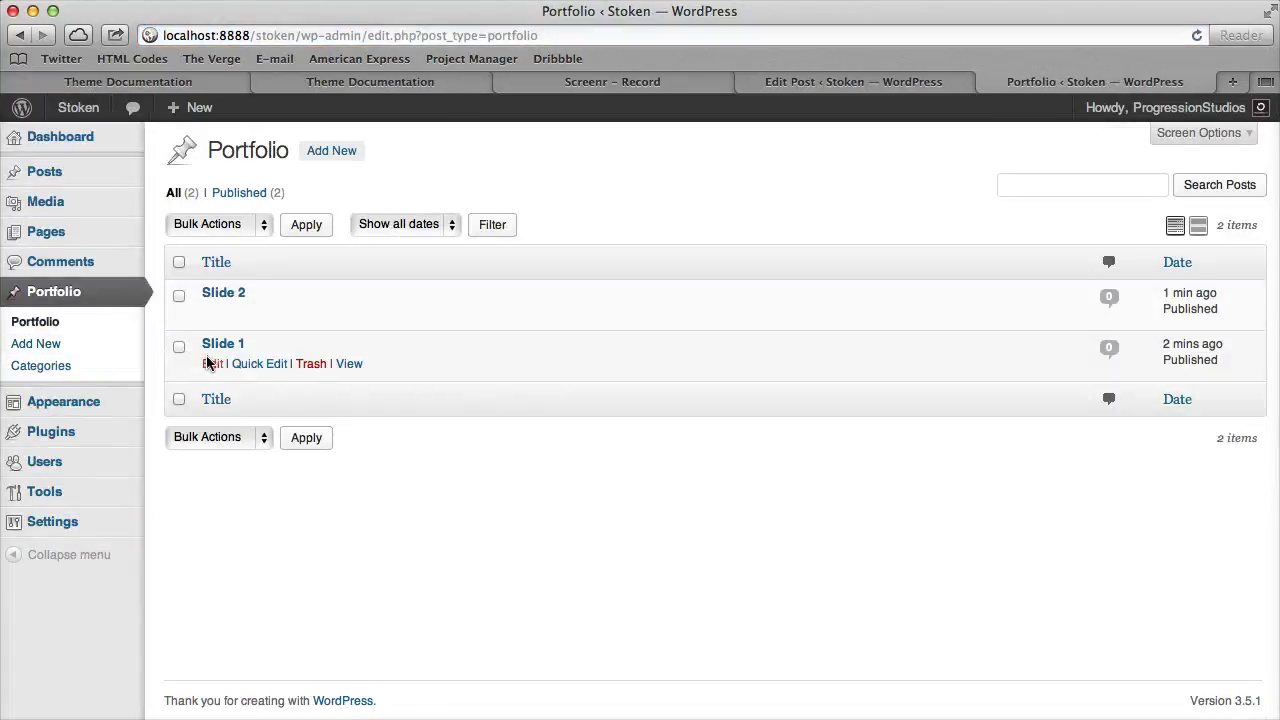
click(211, 364)
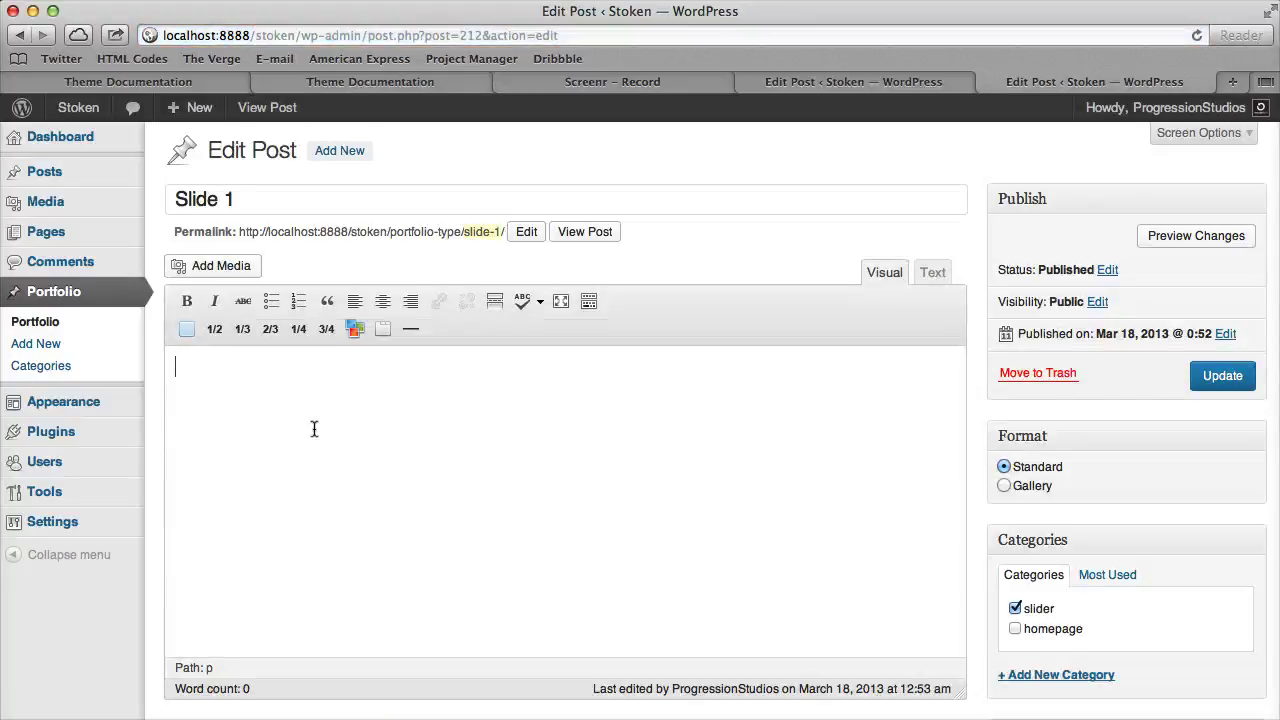
Open the live homepage in a separate tab and examine the caption text built into the Slide 1 image
right_click(89, 107)
click(205, 134)
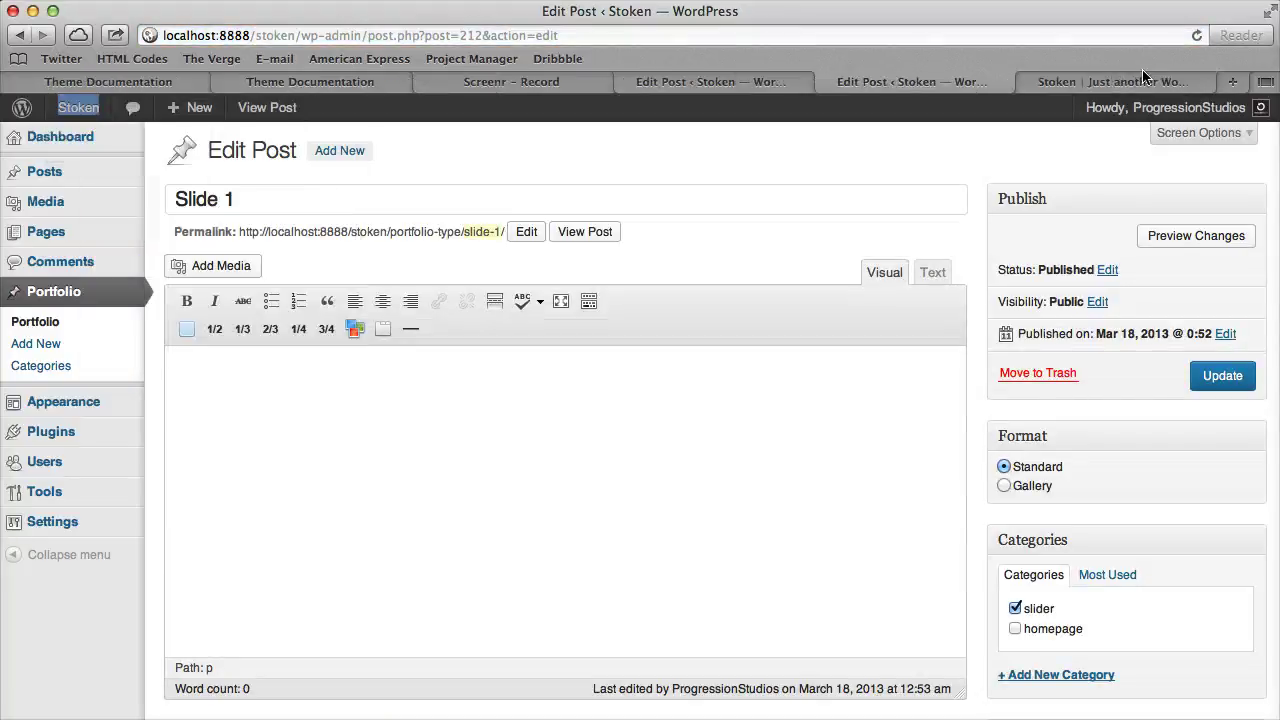
click(1140, 78)
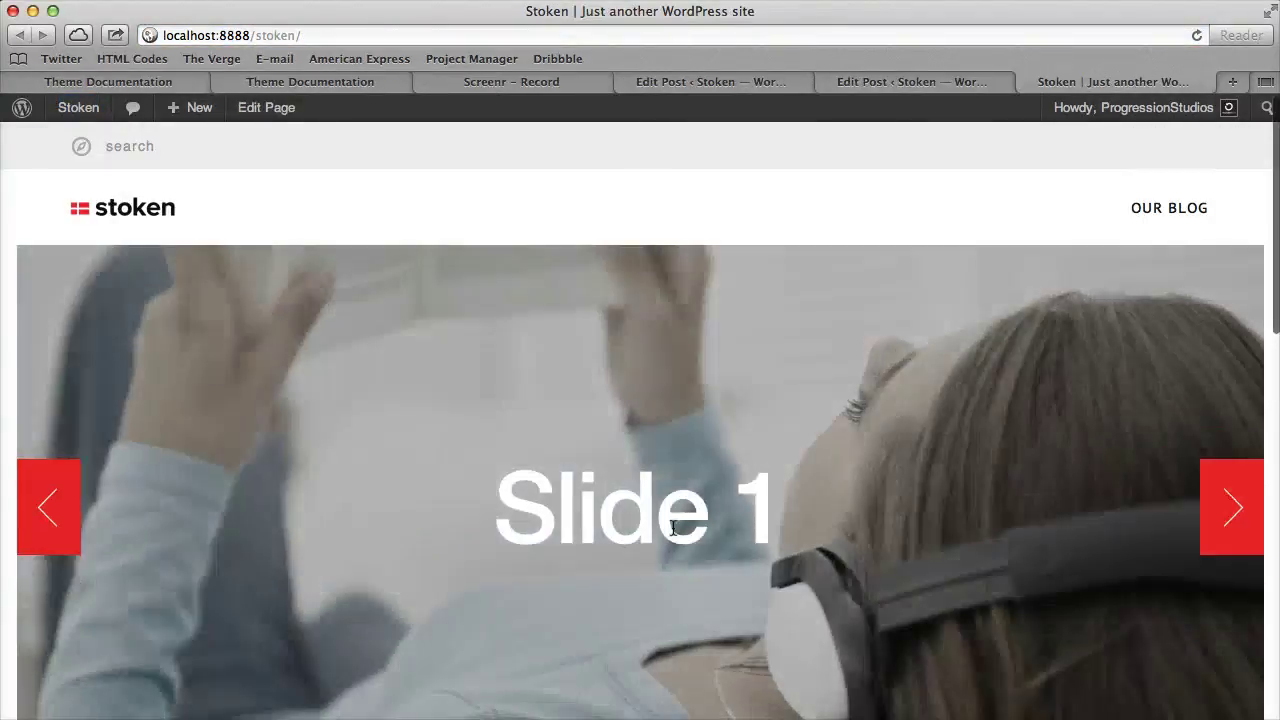
drag(518, 502, 780, 505)
scroll(737, 447, down, 3)
drag(500, 388, 806, 364)
drag(495, 366, 786, 366)
Return to the Slide 1 post and insert a button shortcode into its content
click(857, 81)
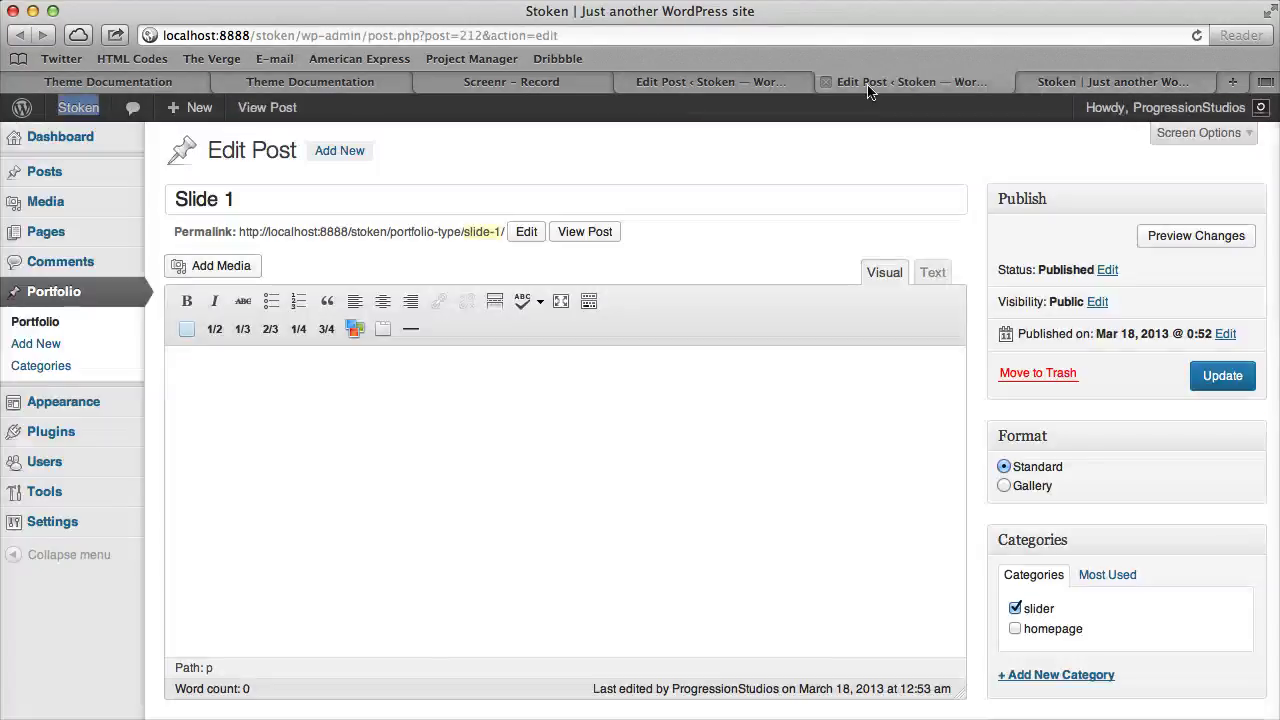
click(187, 328)
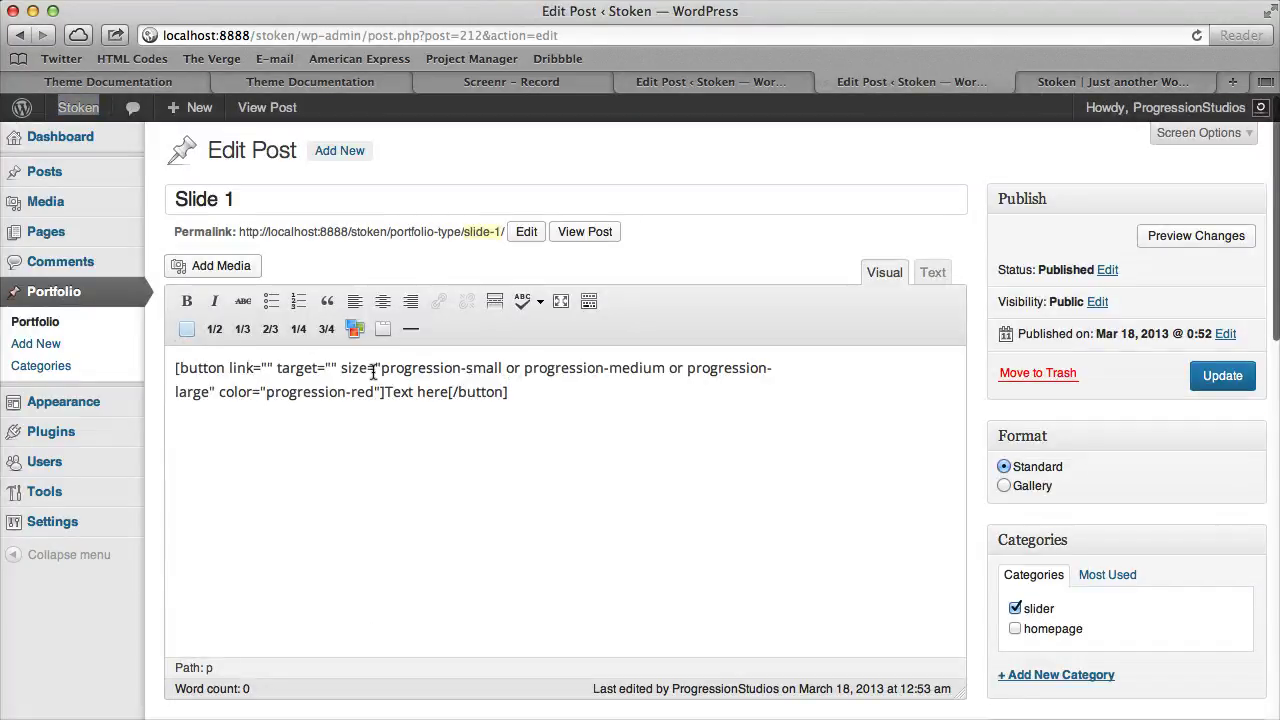
Set the button shortcode's size to progression-medium and its text to "Start Here", and update the Slide 1 post
drag(381, 367, 665, 368)
key(BackSpace)
key(BackSpace)
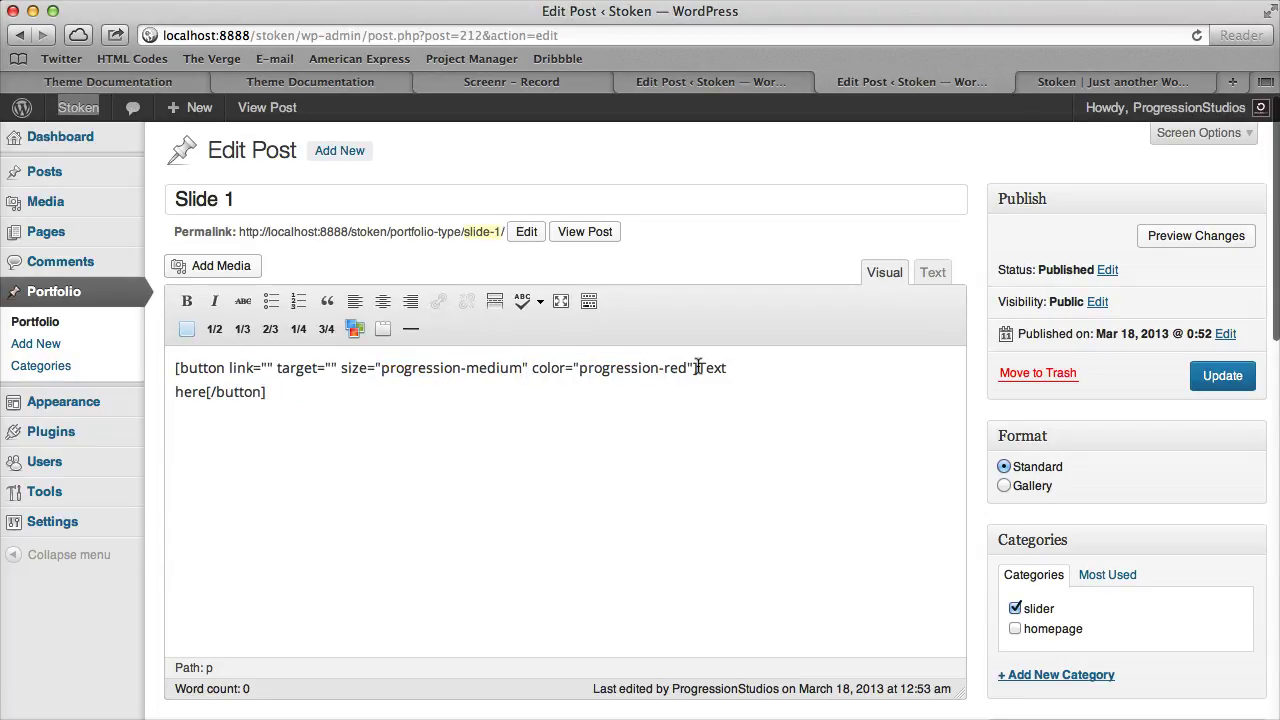
drag(698, 367, 204, 397)
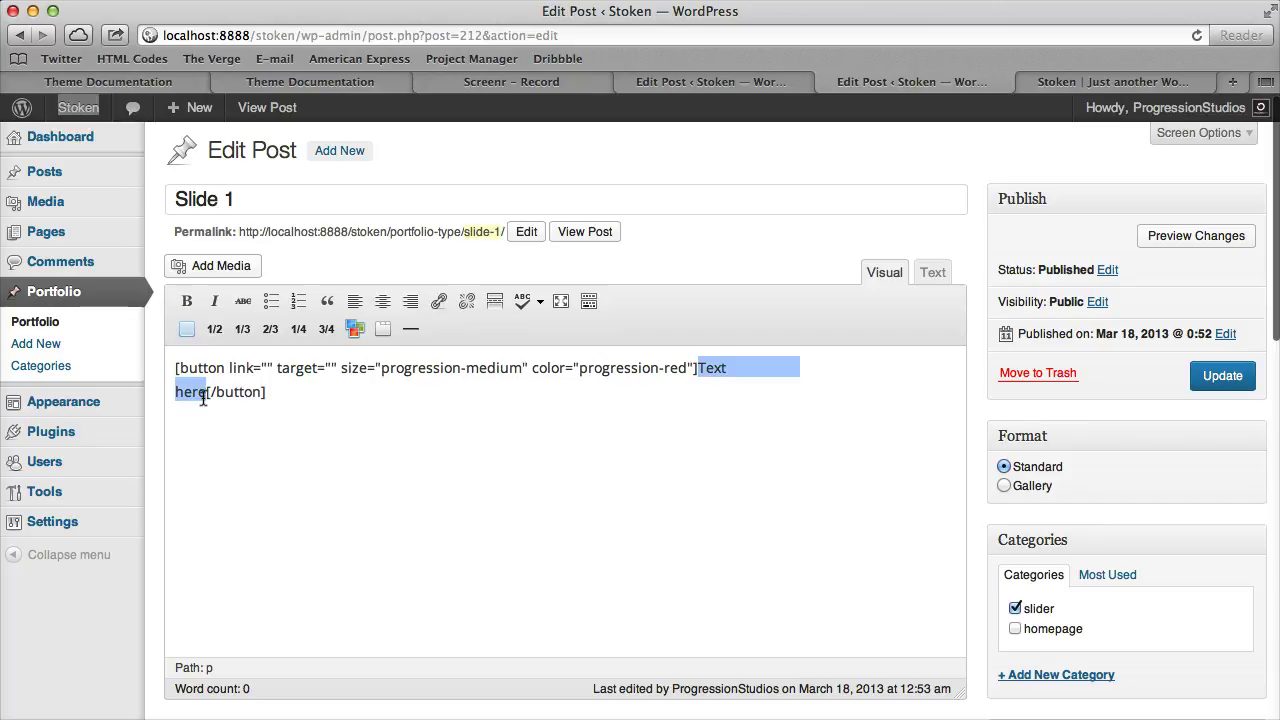
text(Start Here)
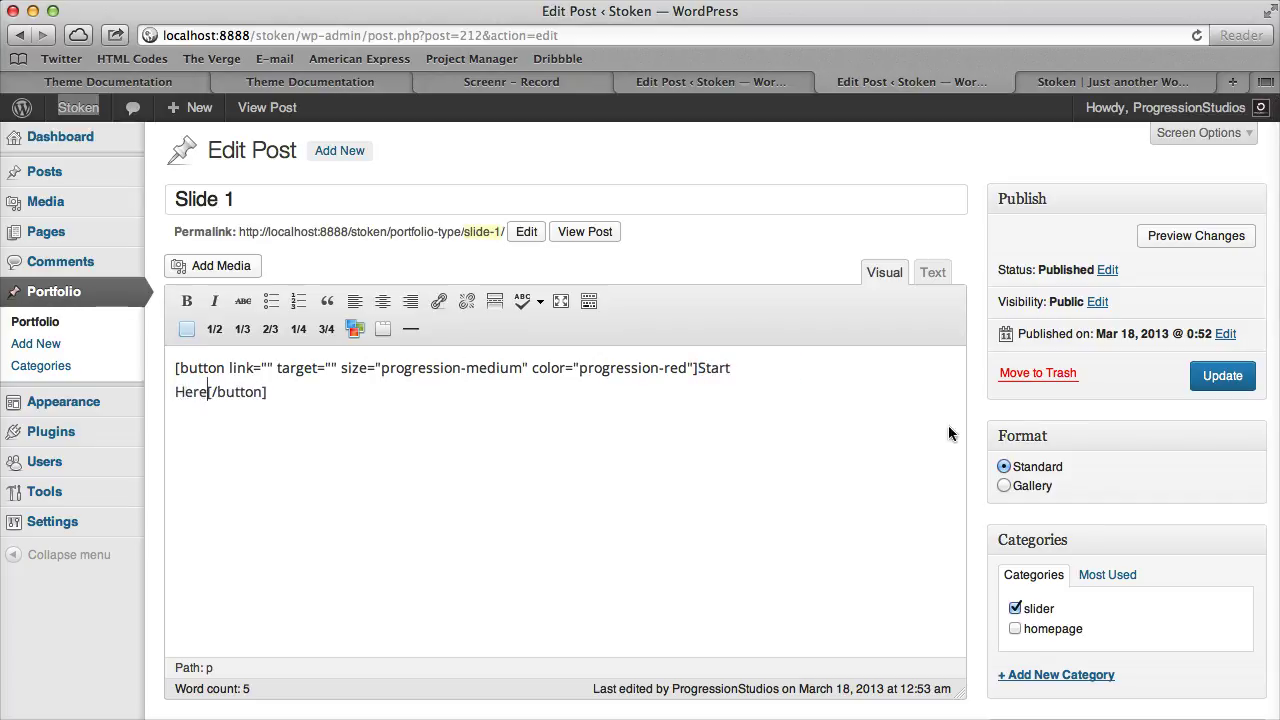
click(1222, 376)
Reload the live homepage and check how the button displays under the Slide 1 caption
click(1140, 80)
click(1197, 35)
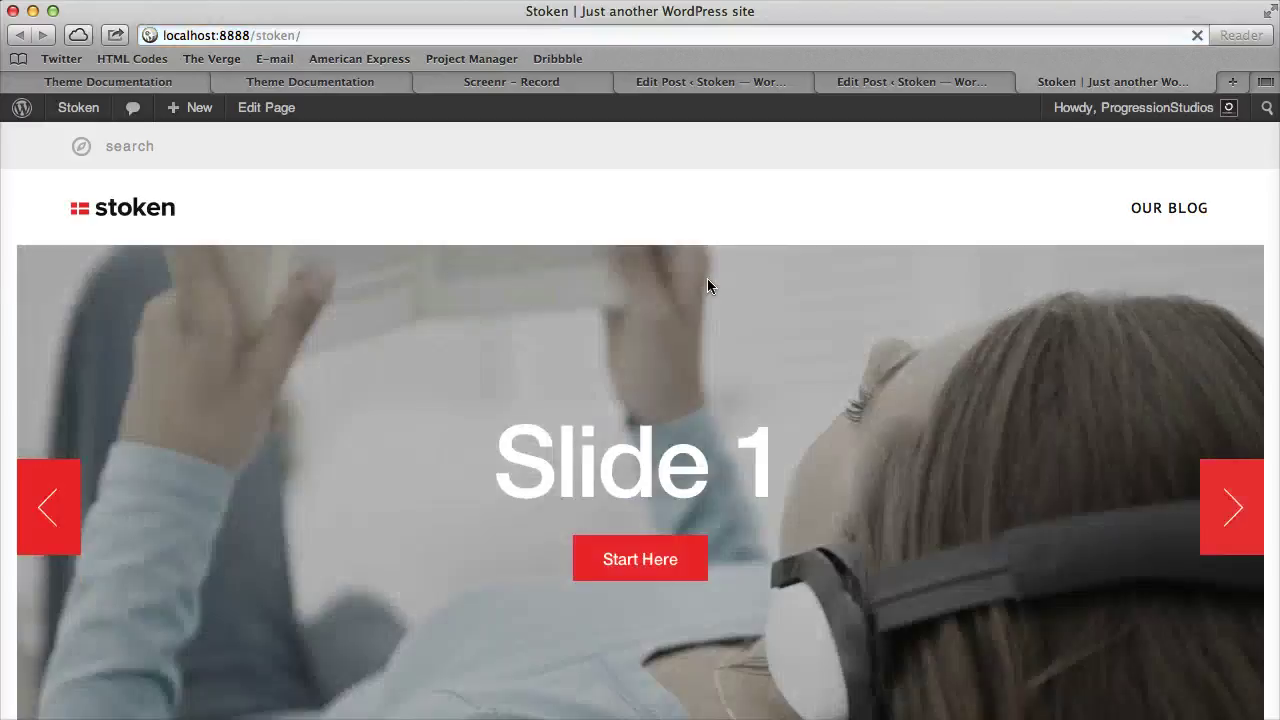
scroll(800, 250, down, 3)
scroll(672, 336, up, 3)
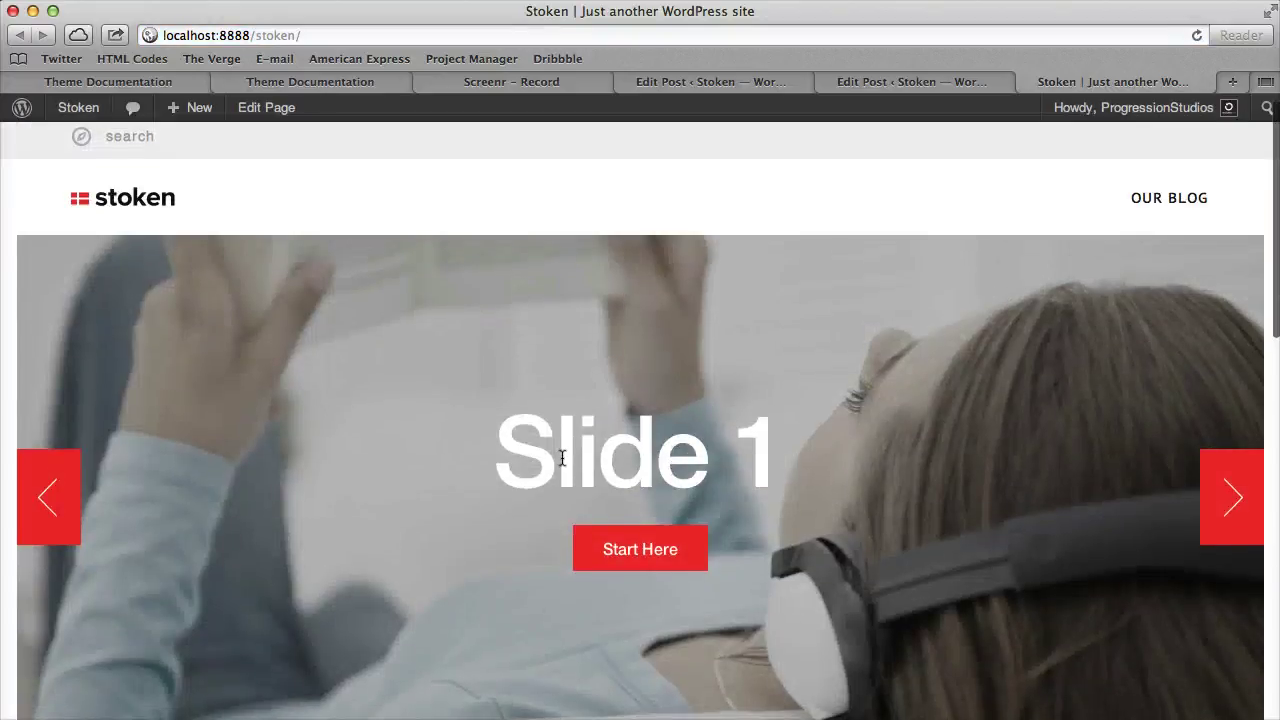
scroll(700, 300, down, 5)
scroll(617, 323, up, 5)
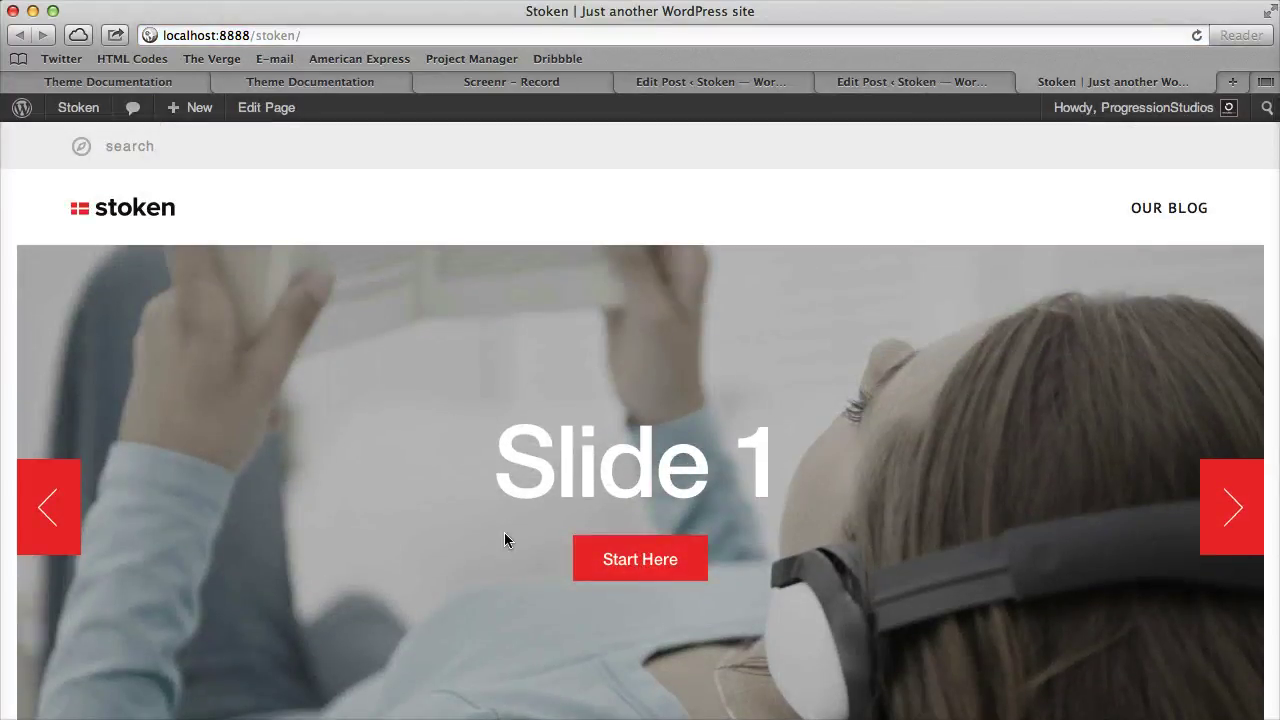
Disable the slider caption for the Slide 1 post by setting that option to "true", and update the post
click(899, 84)
scroll(766, 426, down, 10)
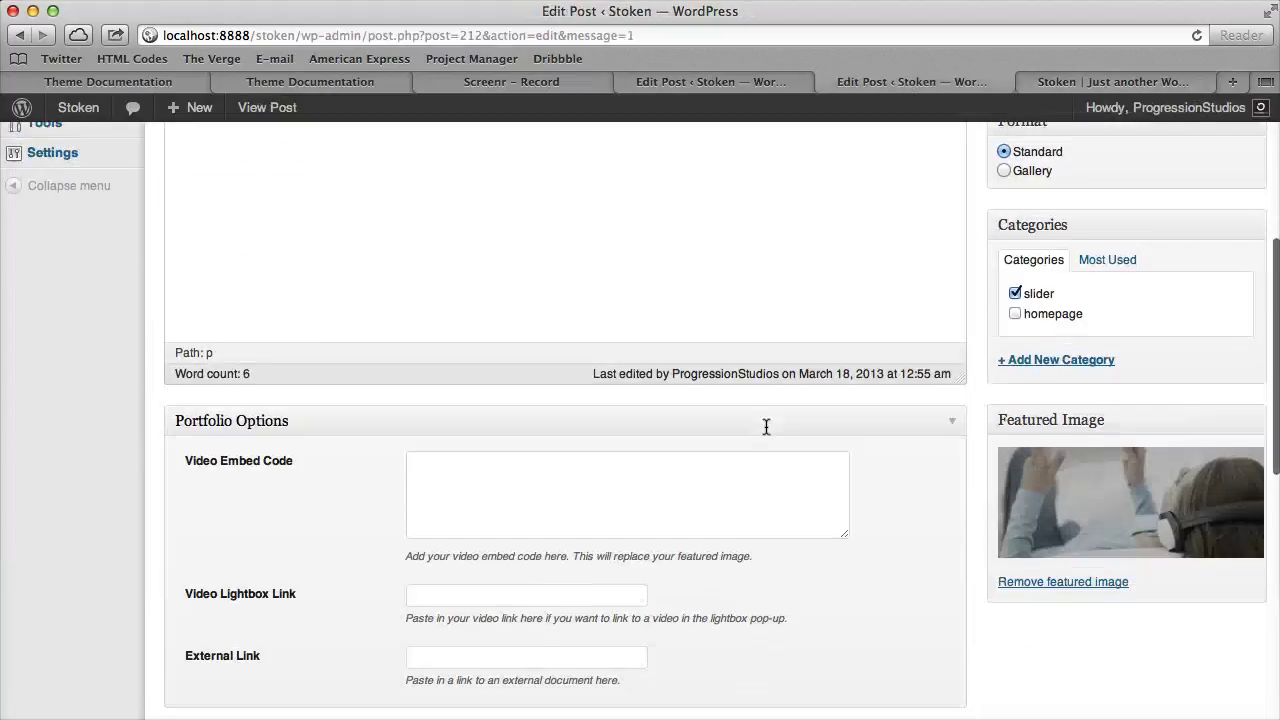
scroll(766, 426, down, 7)
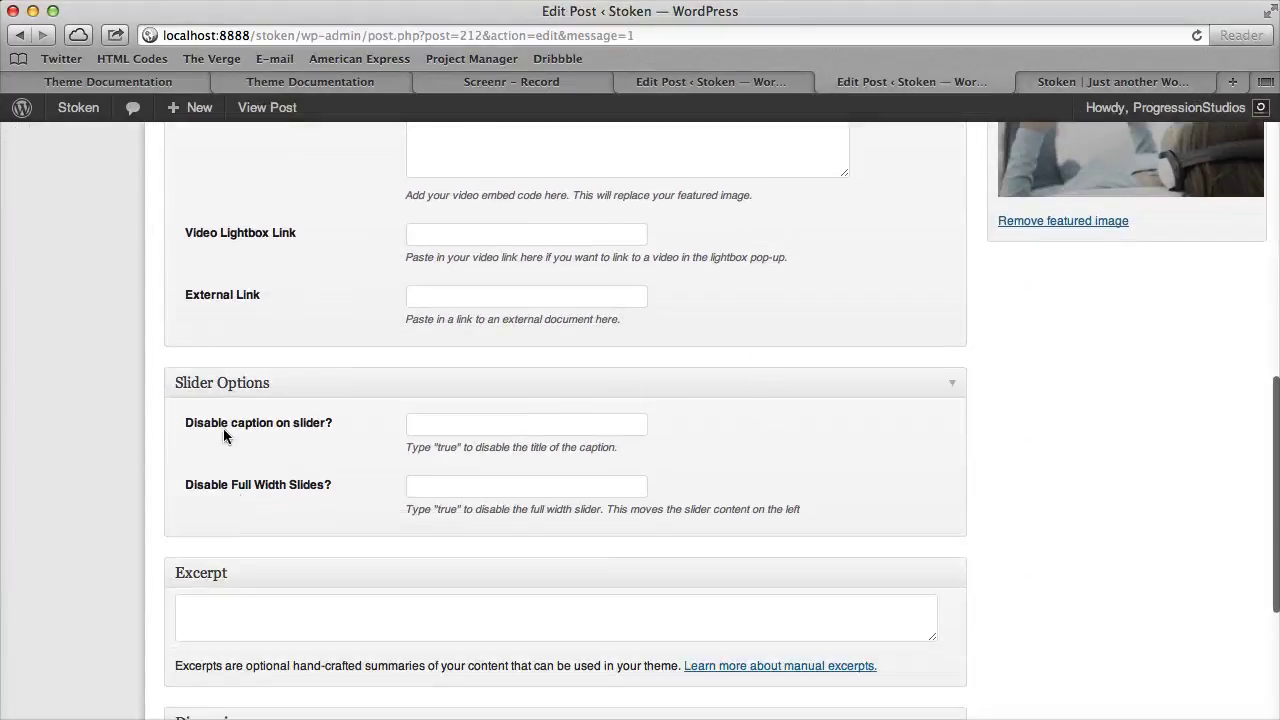
click(552, 432)
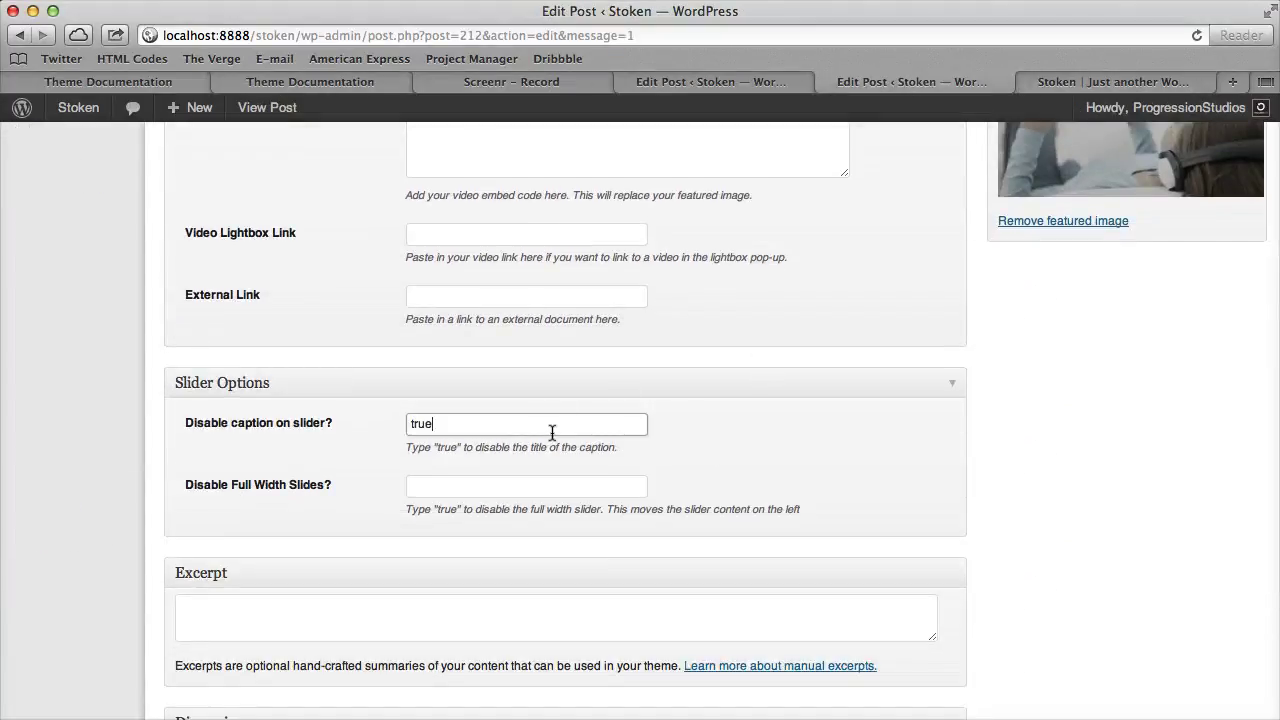
scroll(552, 432, up, 15)
click(1225, 429)
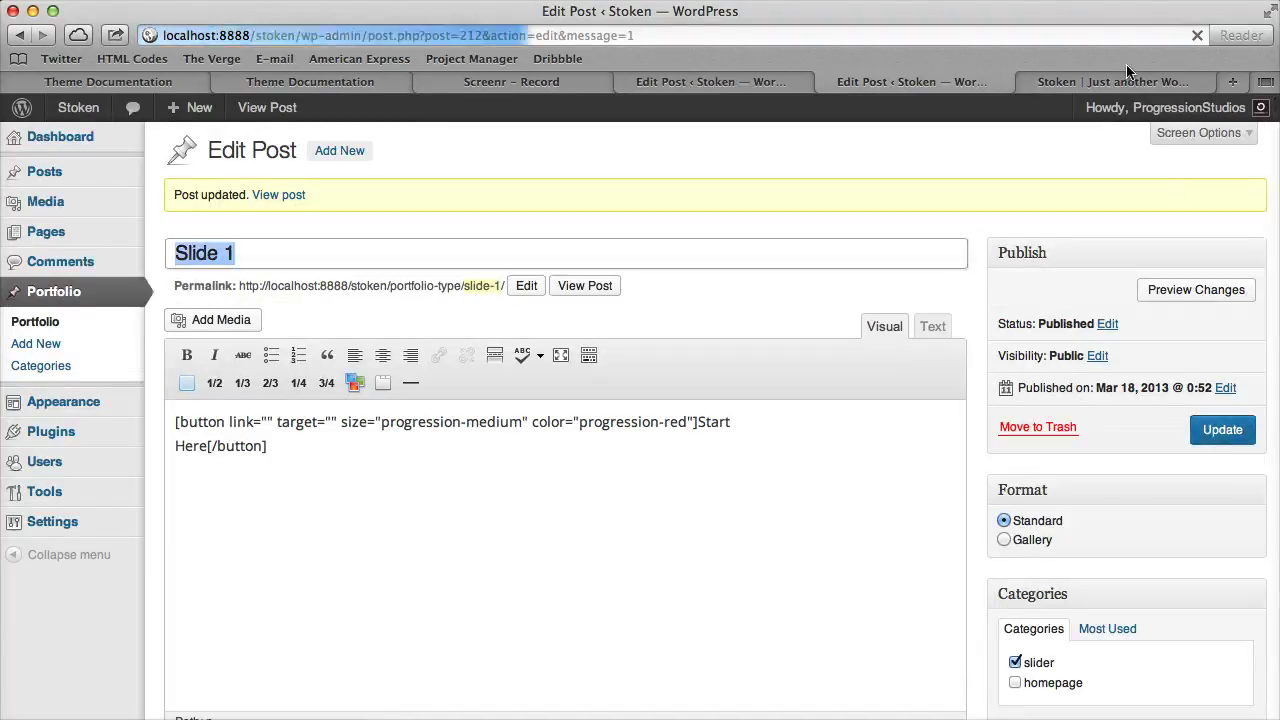
Reload the live homepage and advance the slider to Slide 1 to check the disabled caption
click(1127, 80)
key(super+r)
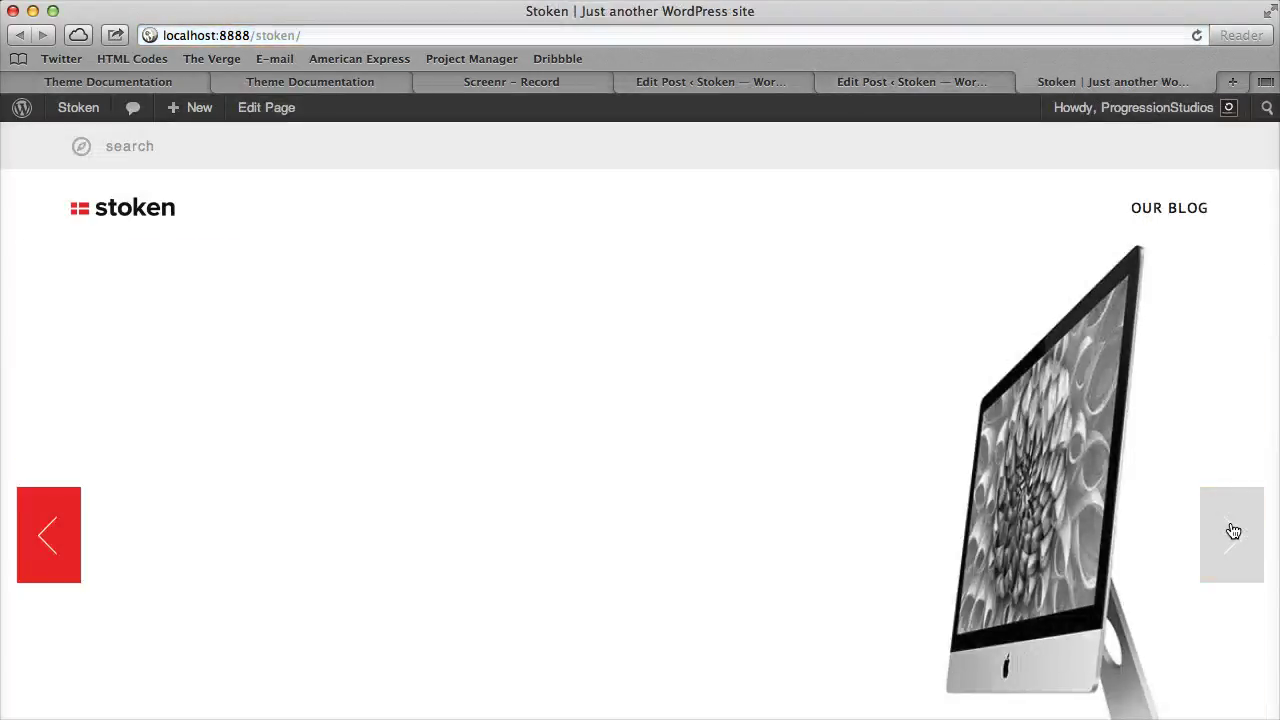
click(1233, 531)
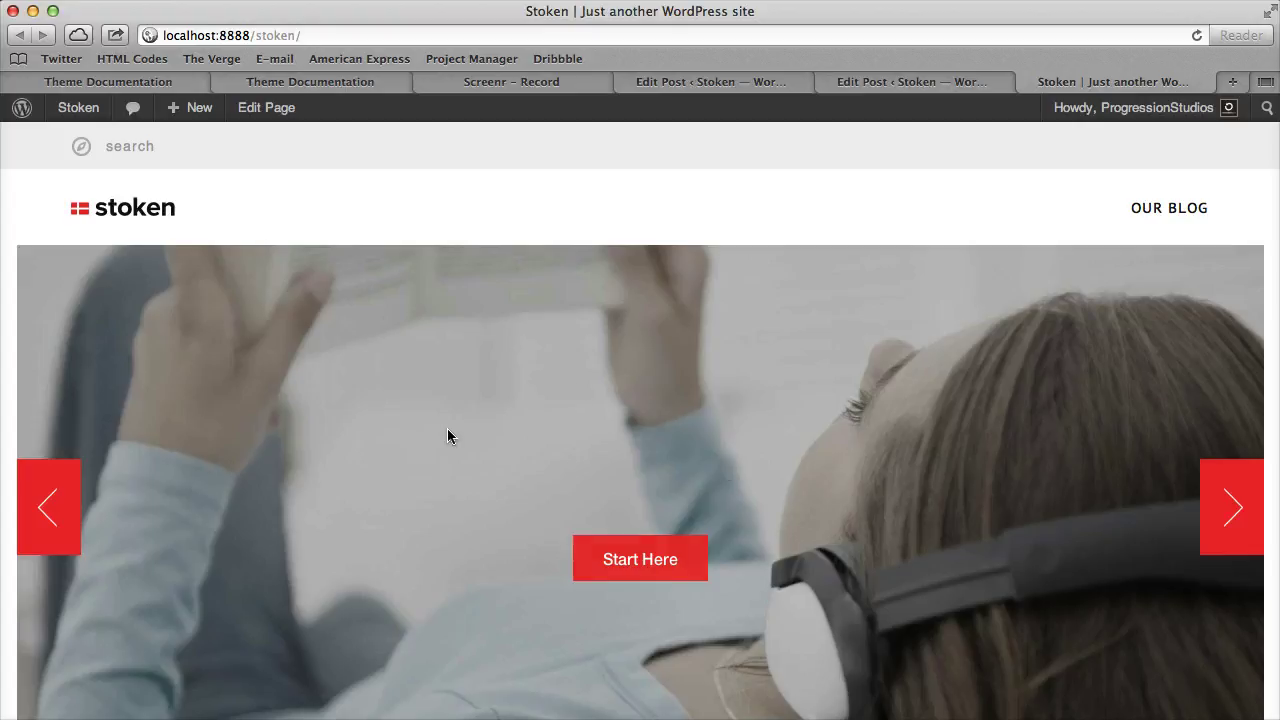
Return to the Slide 1 post, delete all of its content and update it
click(938, 84)
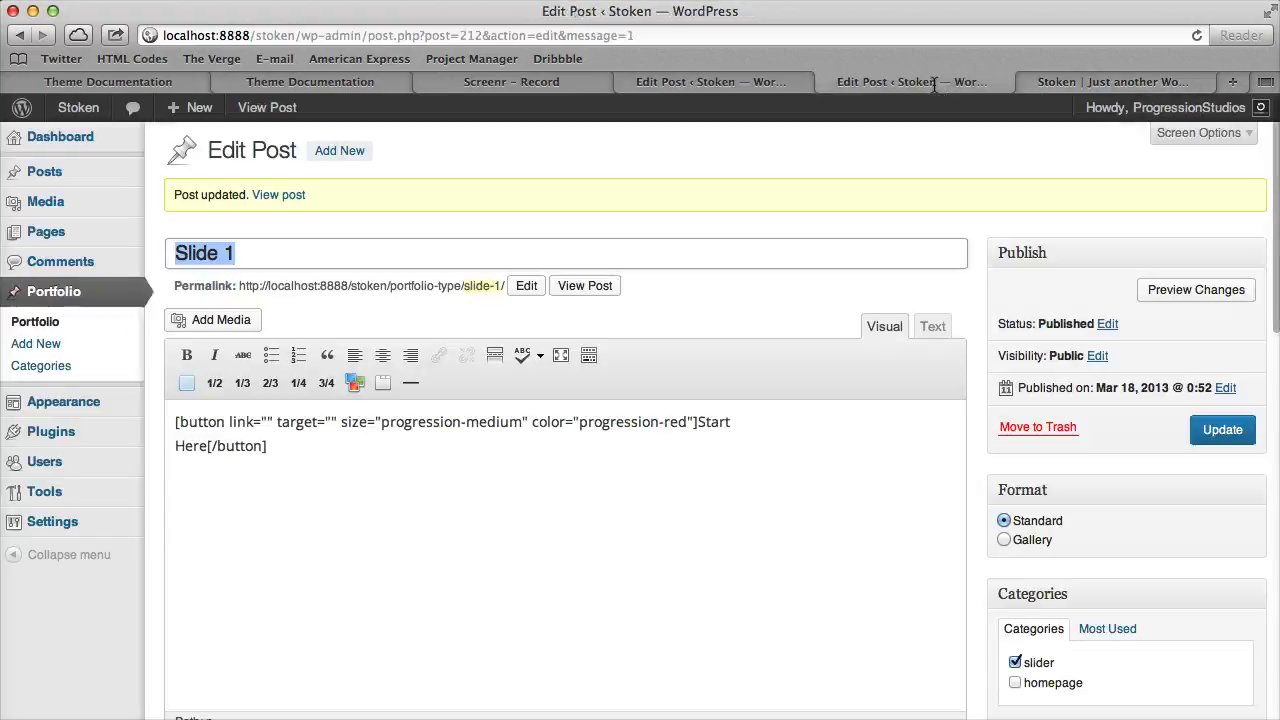
click(596, 550)
key(super+a)
key(BackSpace)
click(1222, 429)
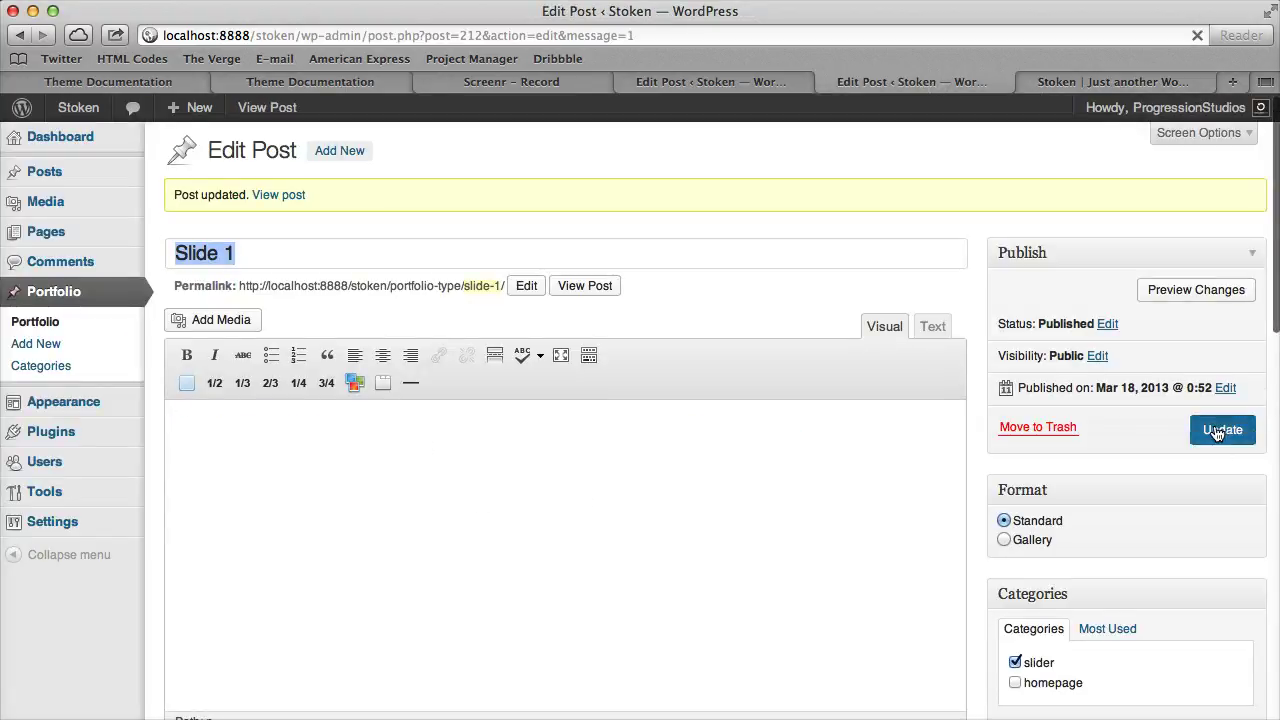
Reload the live homepage and view Slide 1 without its caption and button
click(1113, 81)
key(super+r)
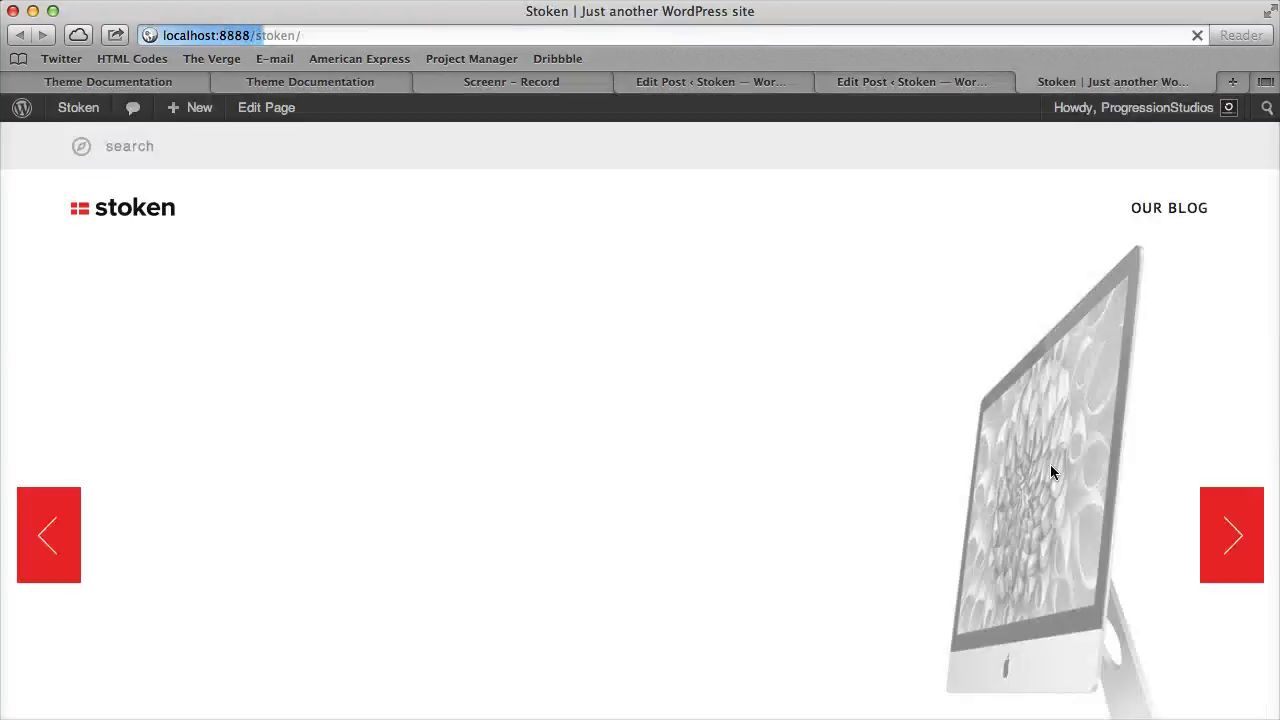
click(1246, 543)
scroll(729, 336, down, 5)
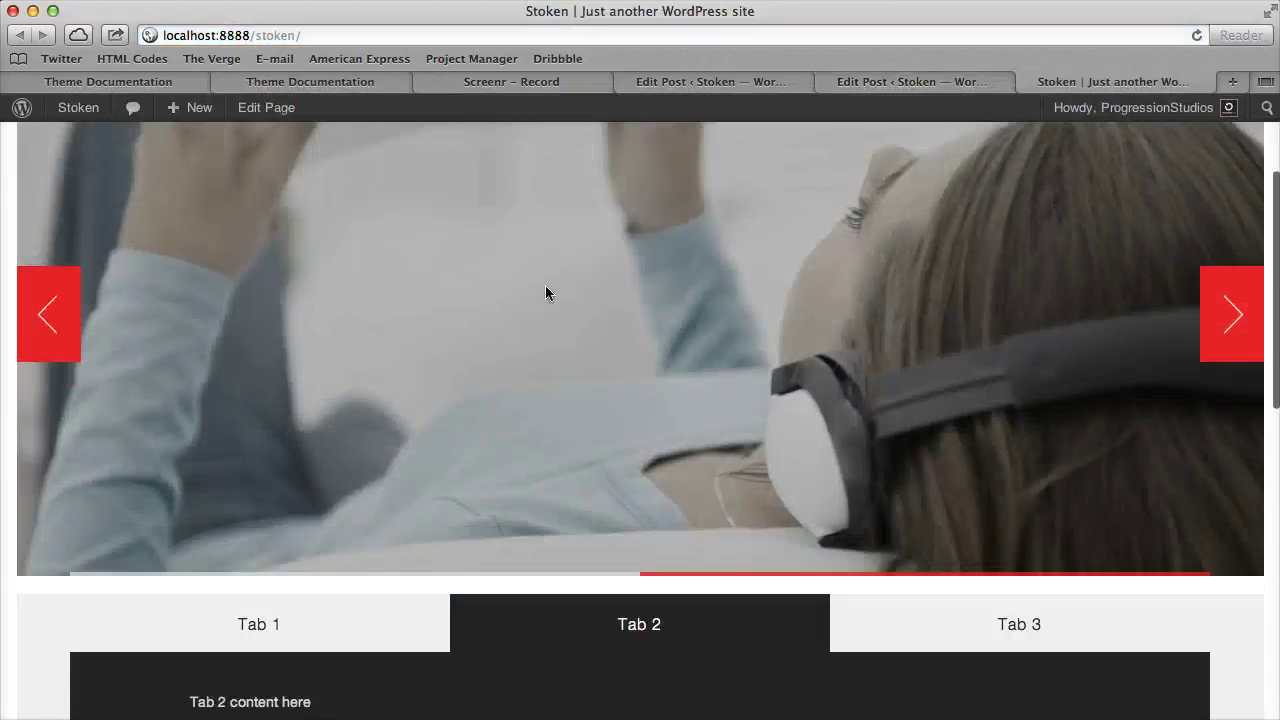
scroll(545, 292, up, 5)
click(888, 86)
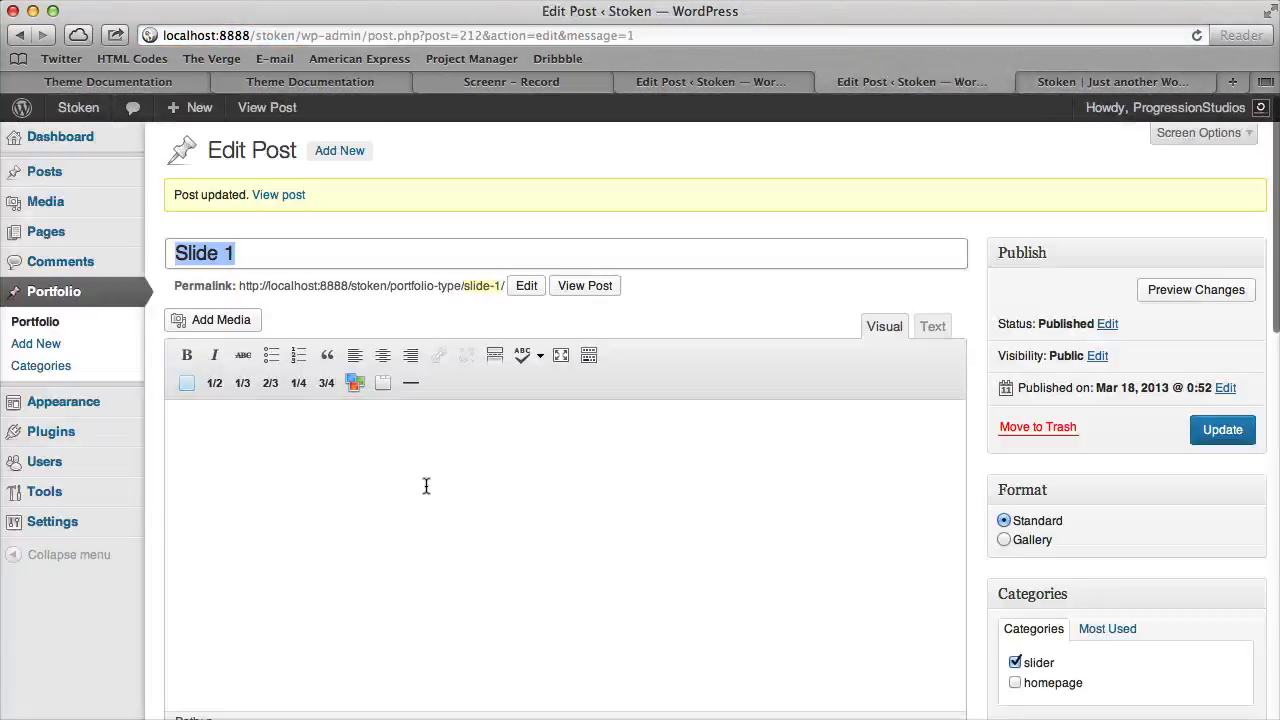
scroll(431, 470, down, 10)
click(446, 428)
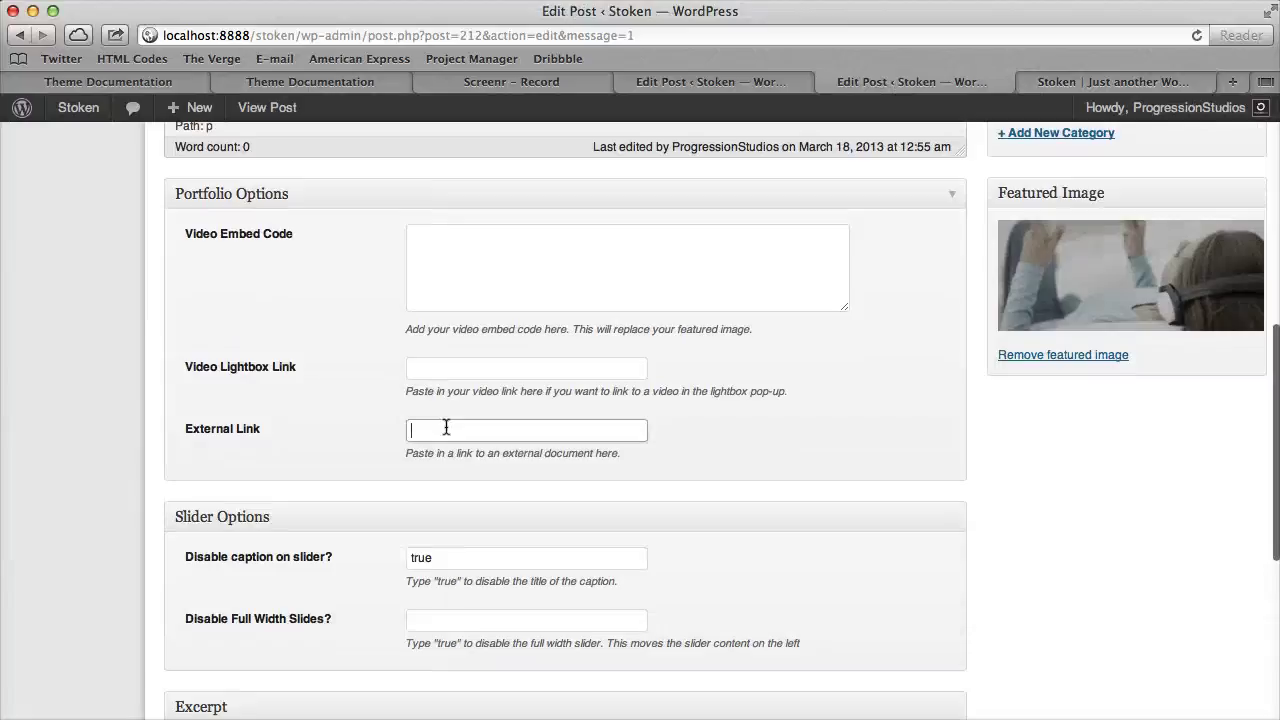
text(http://google.com)
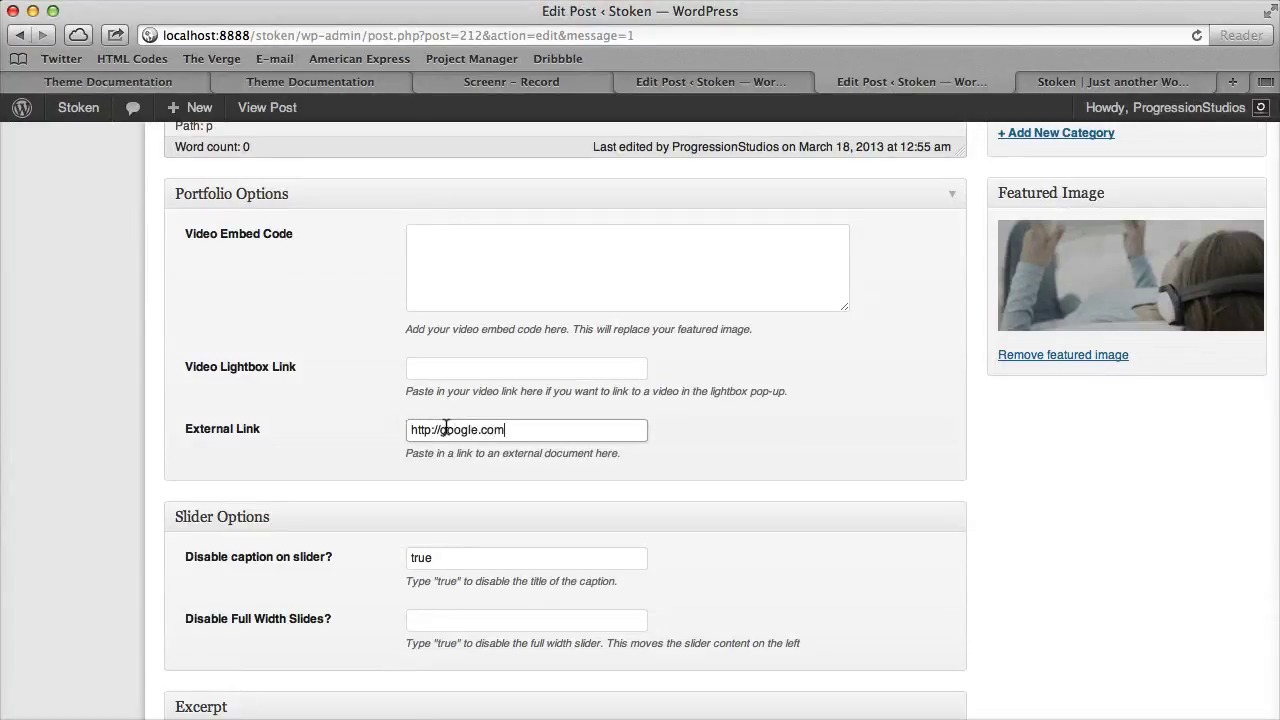
key(Return)
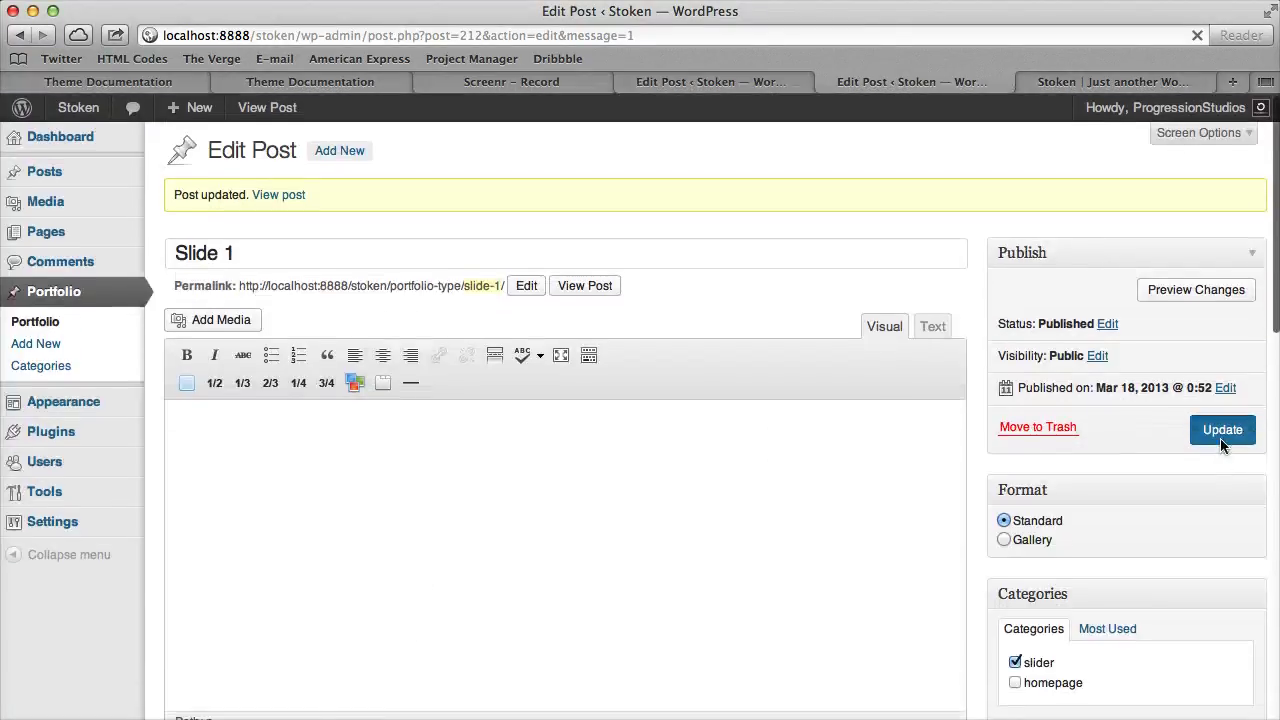
Reload the live homepage, test the external link on Slide 1 and return from the linked page
click(1110, 86)
key(super+r)
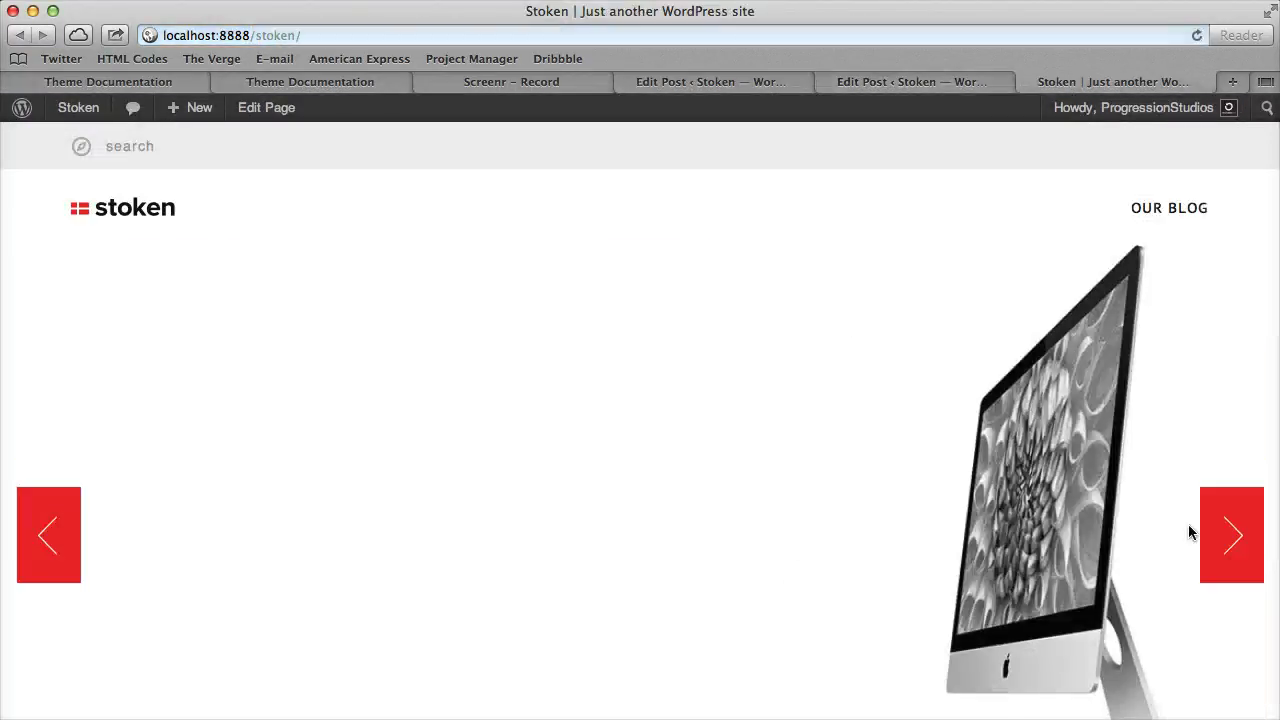
key(super+t)
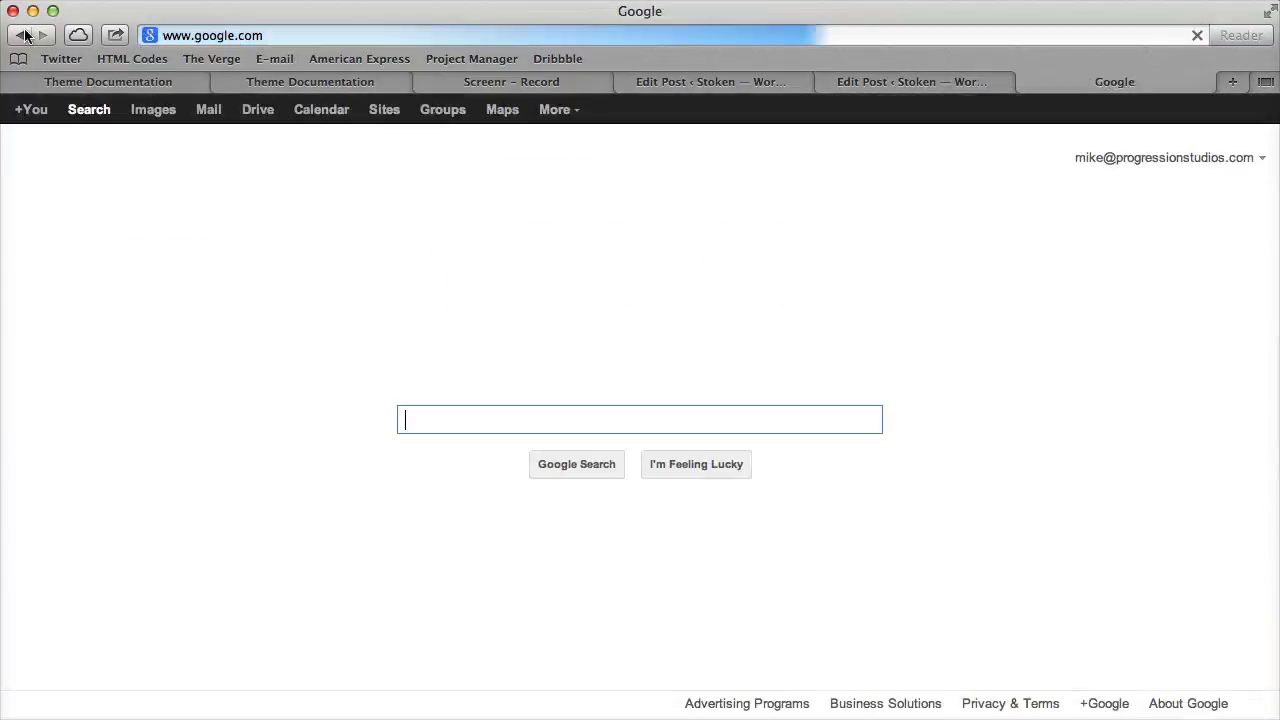
key(super+w)
Examine the video embed code, video lightbox link and slider options of the Slide 1 post
click(915, 84)
scroll(512, 523, down, 15)
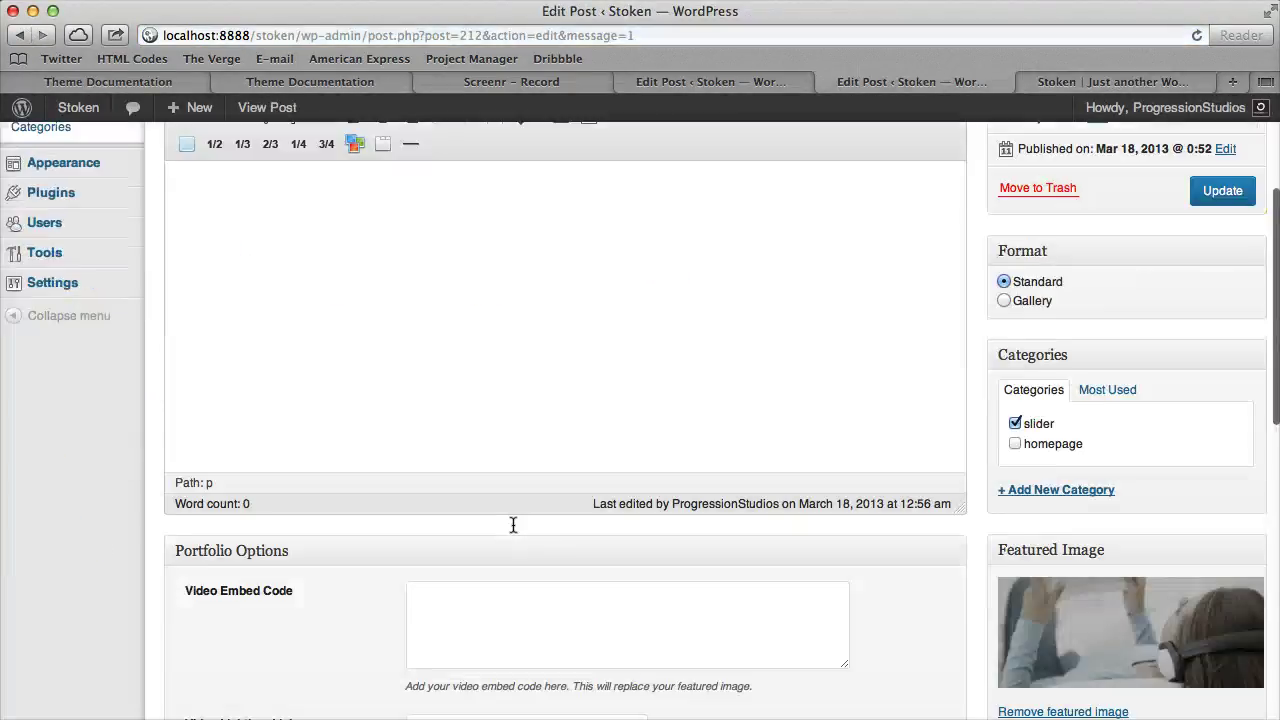
scroll(477, 537, up, 3)
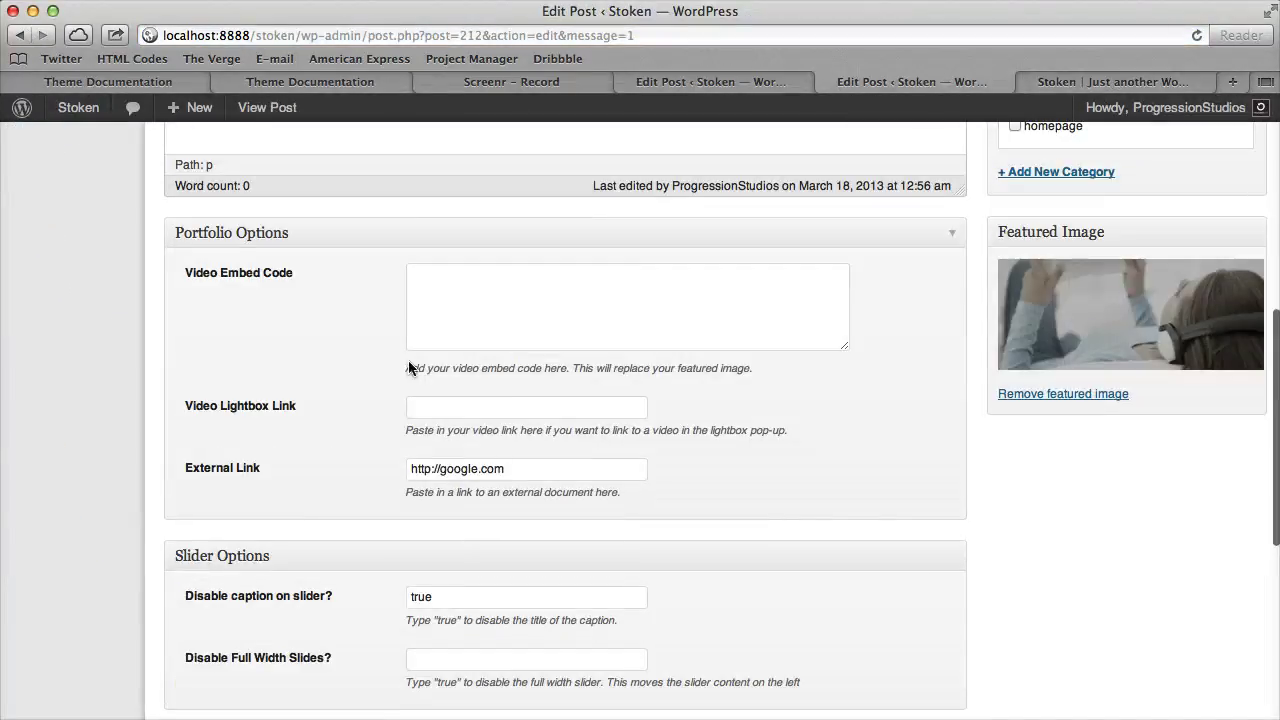
drag(181, 404, 323, 405)
click(268, 304)
click(525, 294)
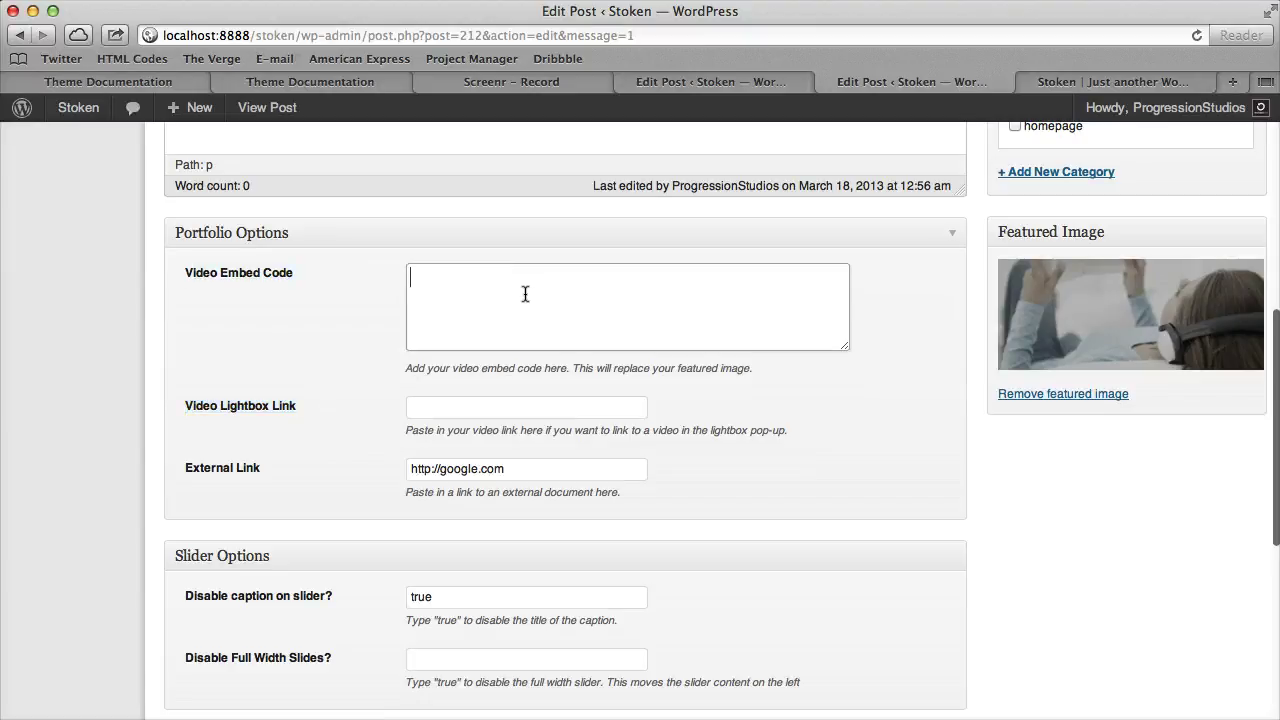
scroll(543, 421, down, 2)
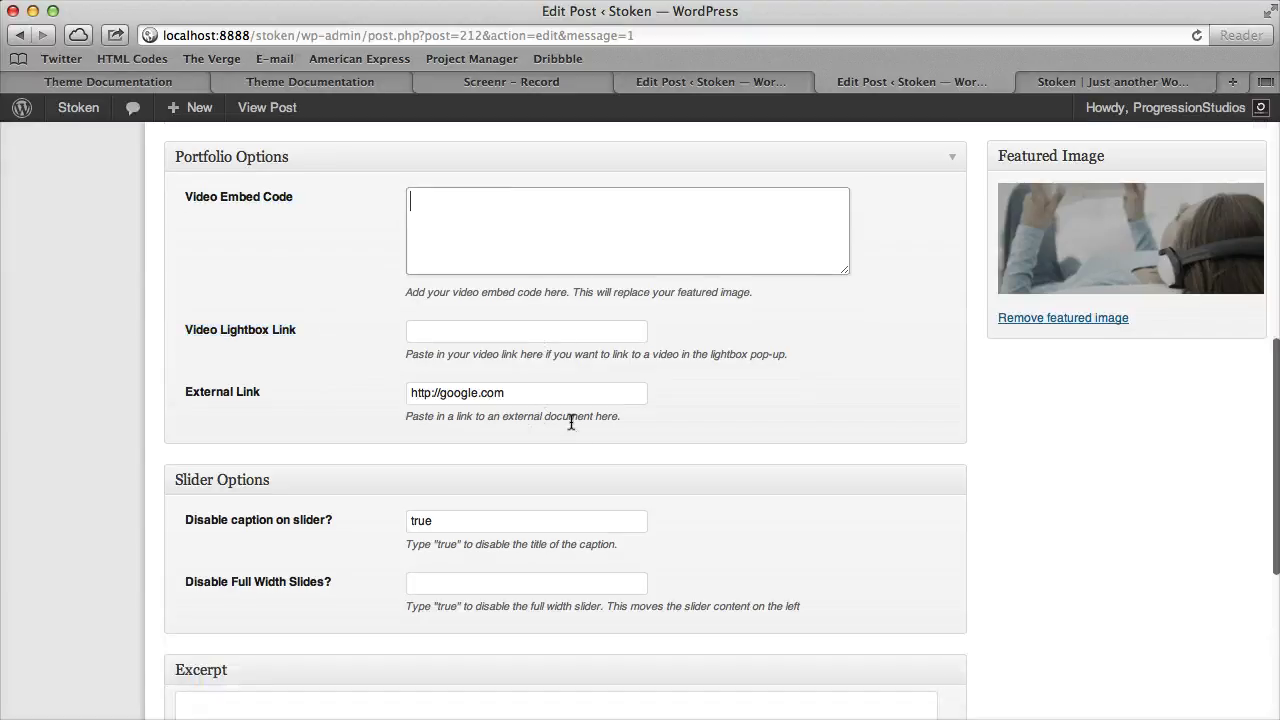
scroll(571, 423, up, 10)
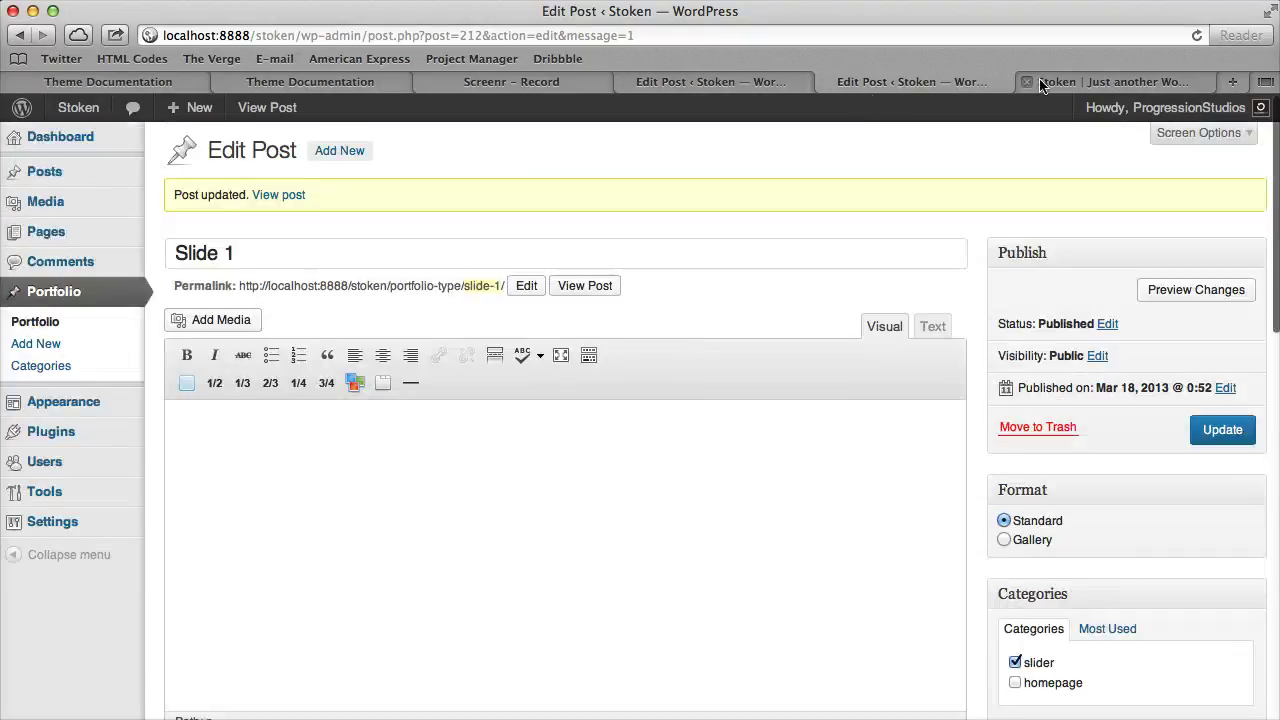
Open the Slide 2 portfolio post, set its option to disable full width slides to "true" and update it
click(40, 322)
click(214, 313)
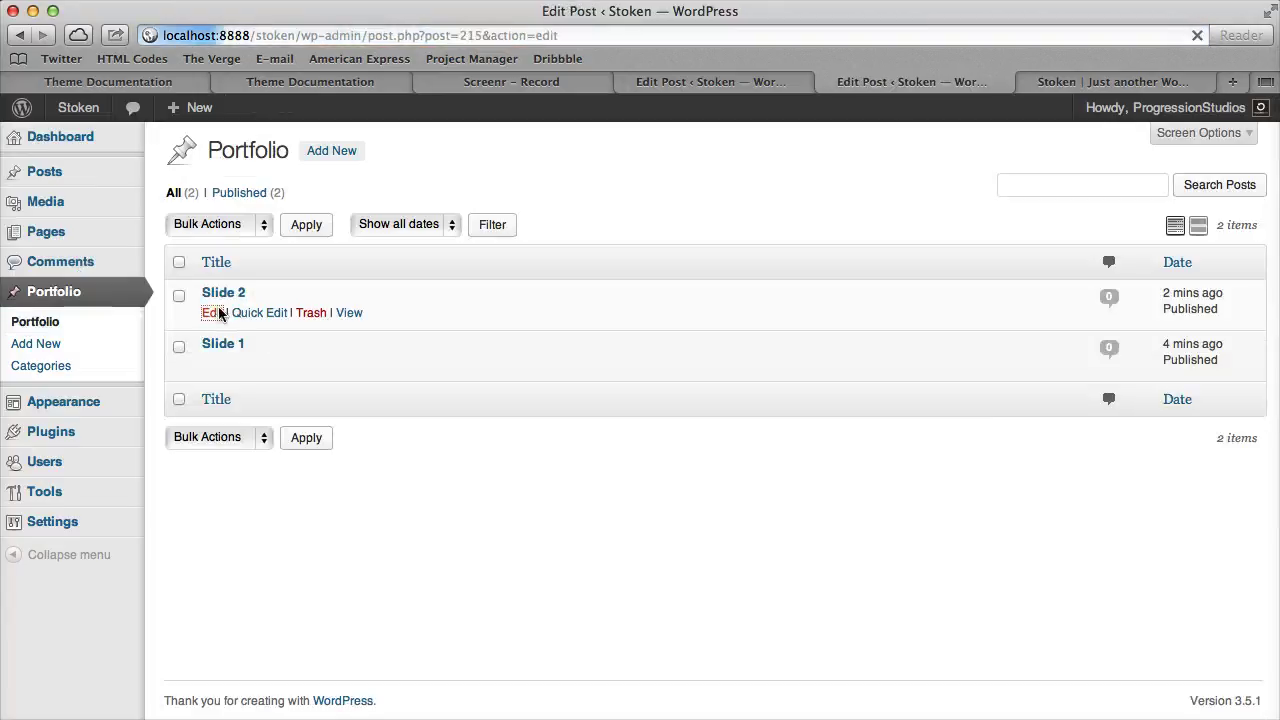
scroll(560, 360, down, 10)
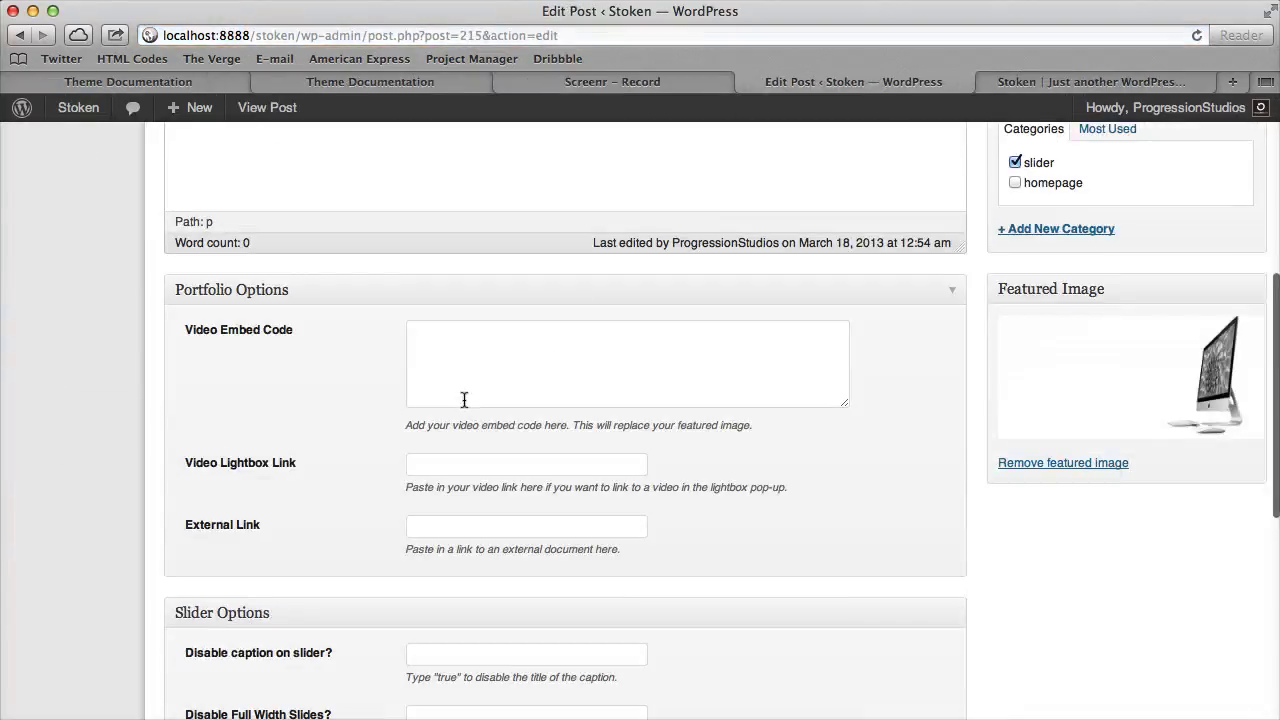
scroll(464, 400, down, 4)
click(445, 388)
text(true)
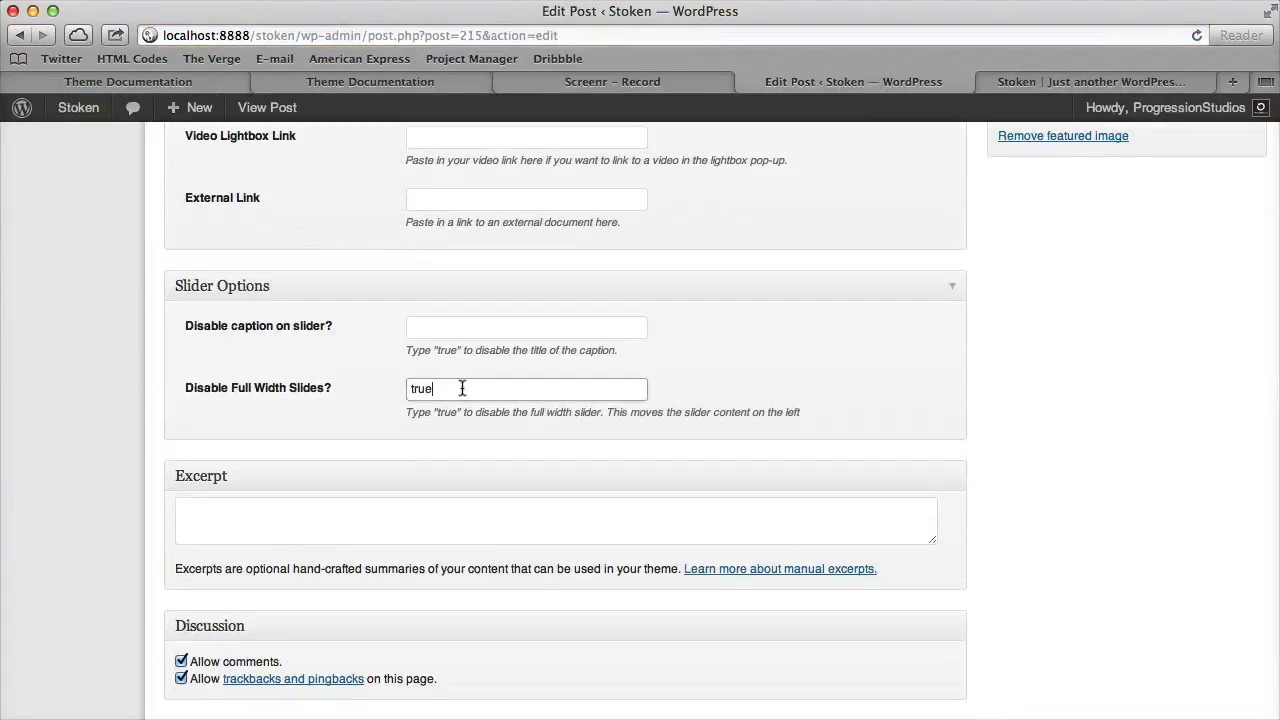
scroll(663, 416, up, 15)
click(1222, 373)
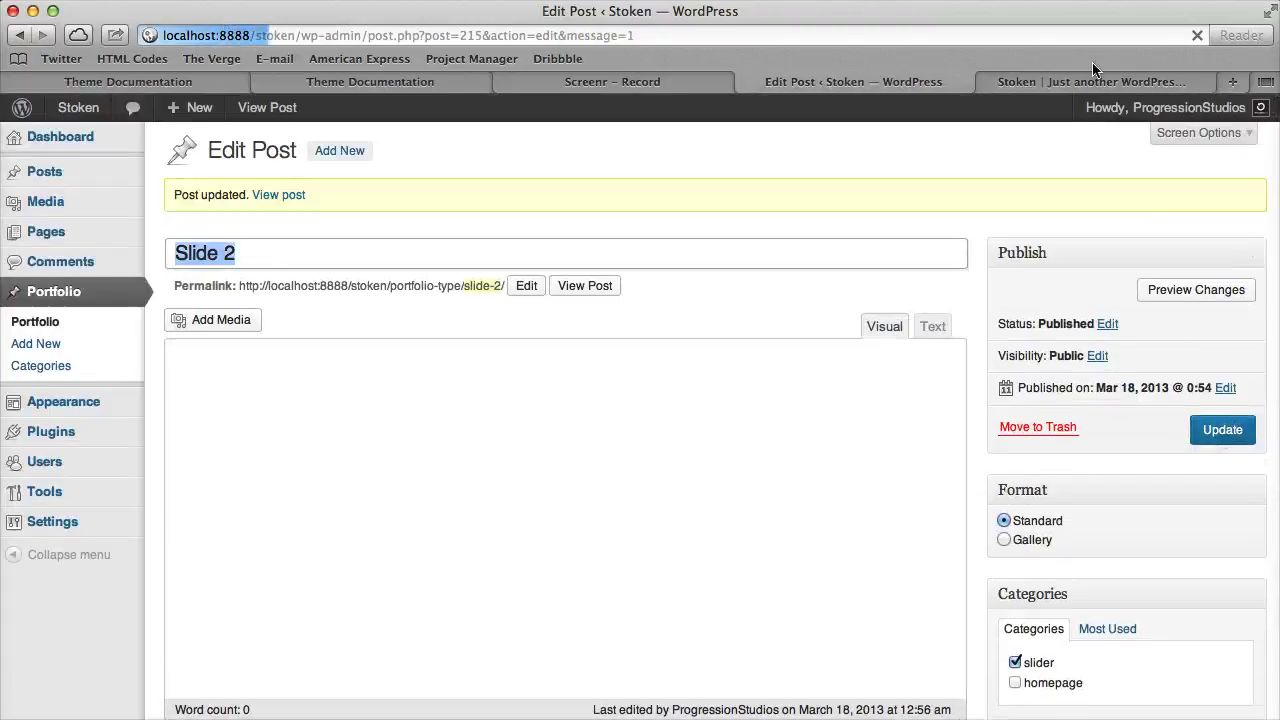
Reload the live homepage and examine Slide 2's non-full-width layout, highlighting the slide area
key(ctrl+Tab)
click(142, 210)
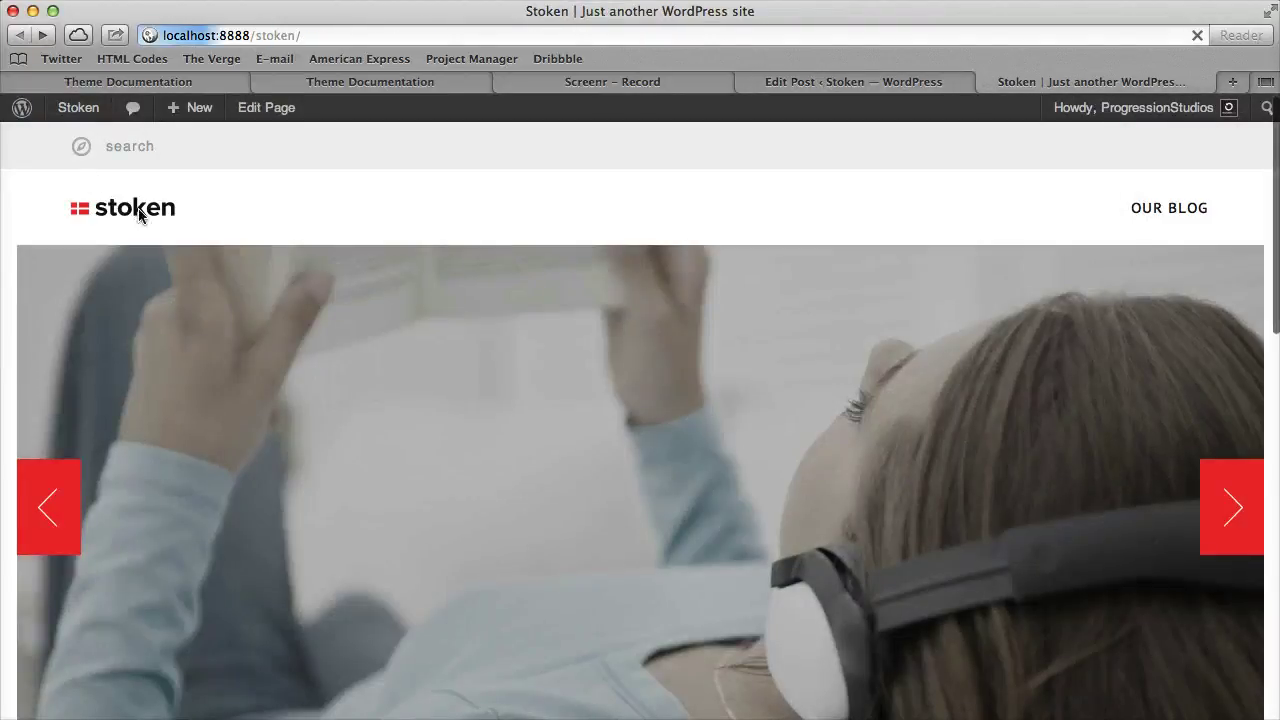
scroll(633, 415, down, 4)
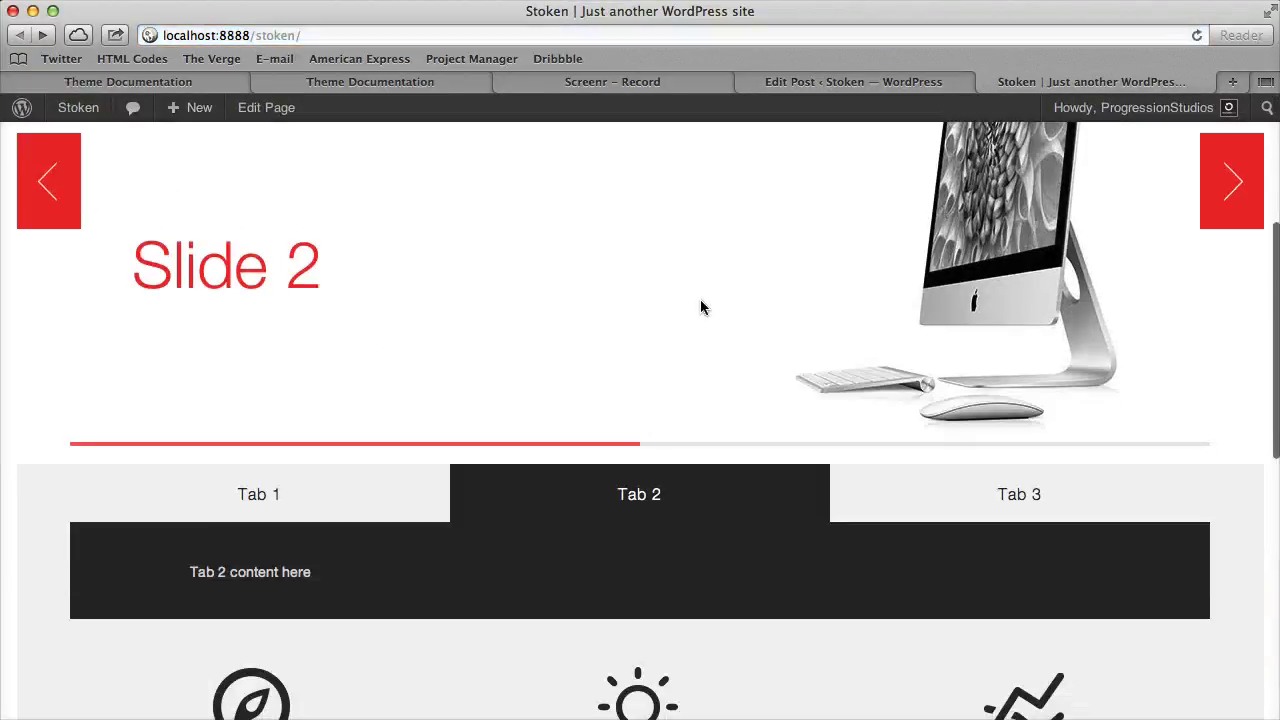
scroll(700, 307, up, 4)
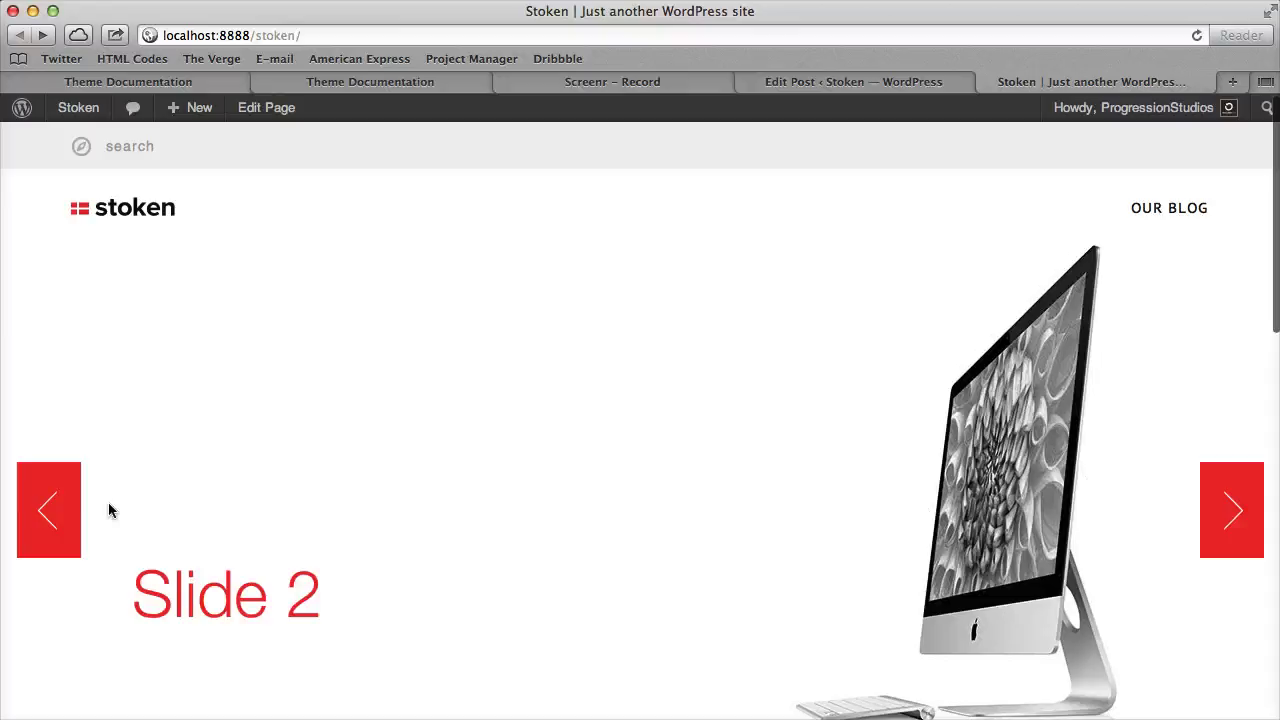
drag(20, 305, 746, 373)
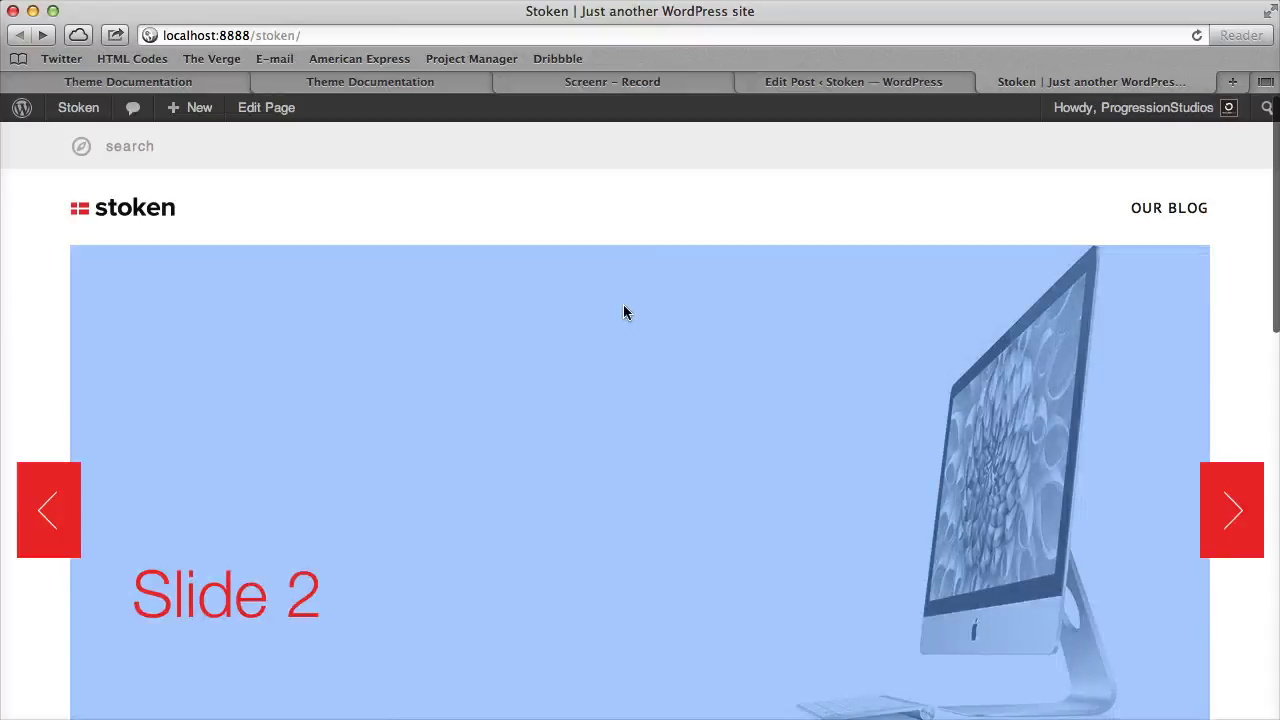
Add the body text "Add content here.." and a second paragraph "Looks nice" to the Slide 2 post and update it
scroll(474, 620, down, 3)
scroll(397, 316, up, 2)
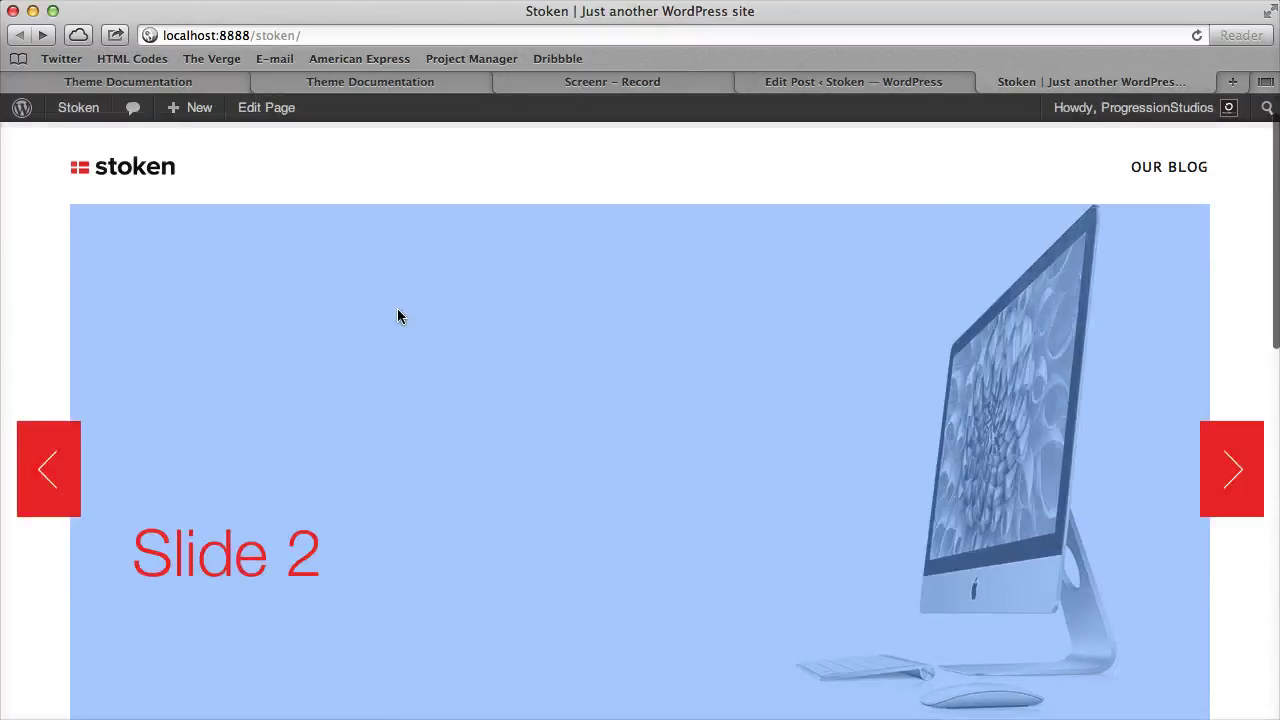
click(892, 86)
click(328, 500)
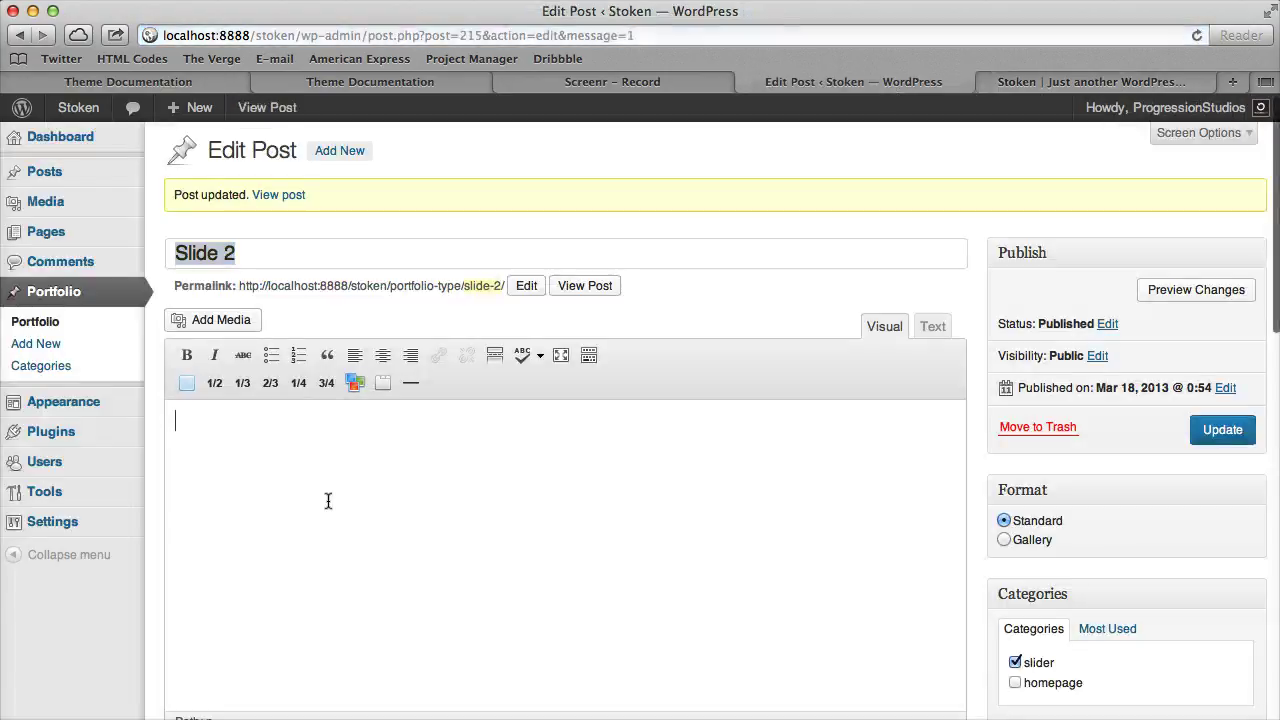
text(Add content here..)
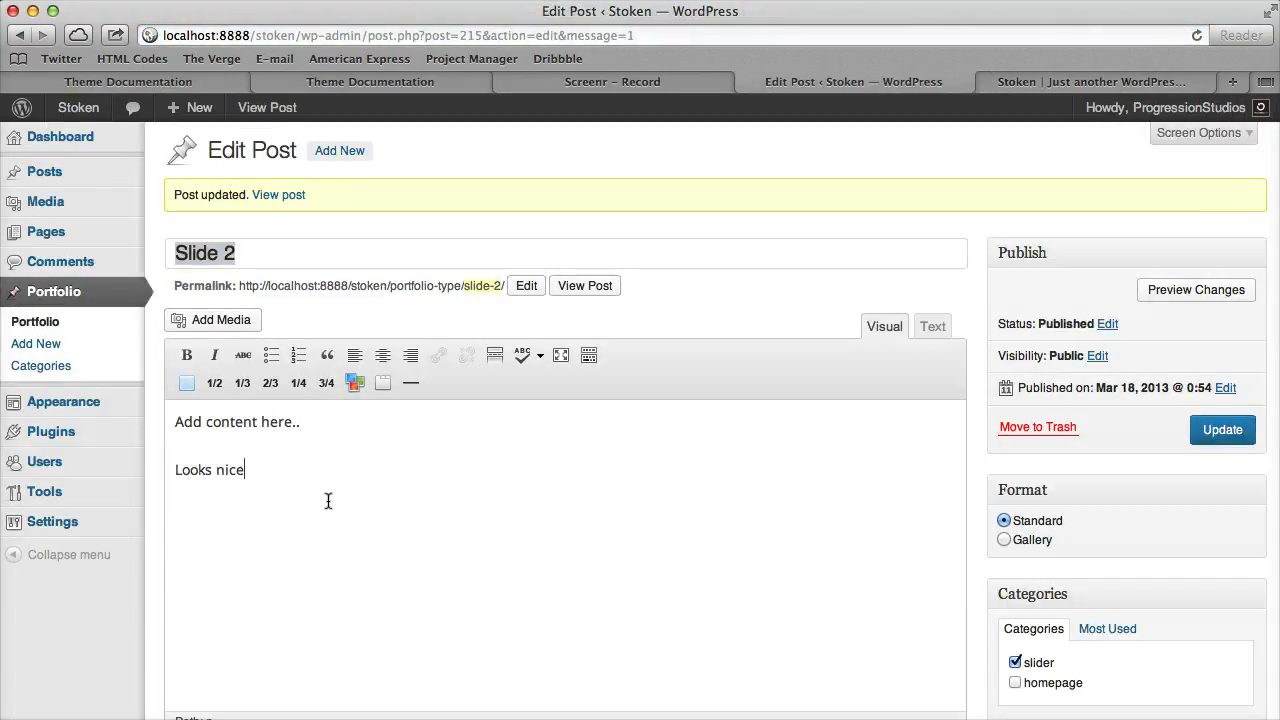
click(1222, 430)
Reload the live homepage, examine Slide 2's caption text, and flip to the next slide and back to compare their widths
click(1092, 81)
key(super+r)
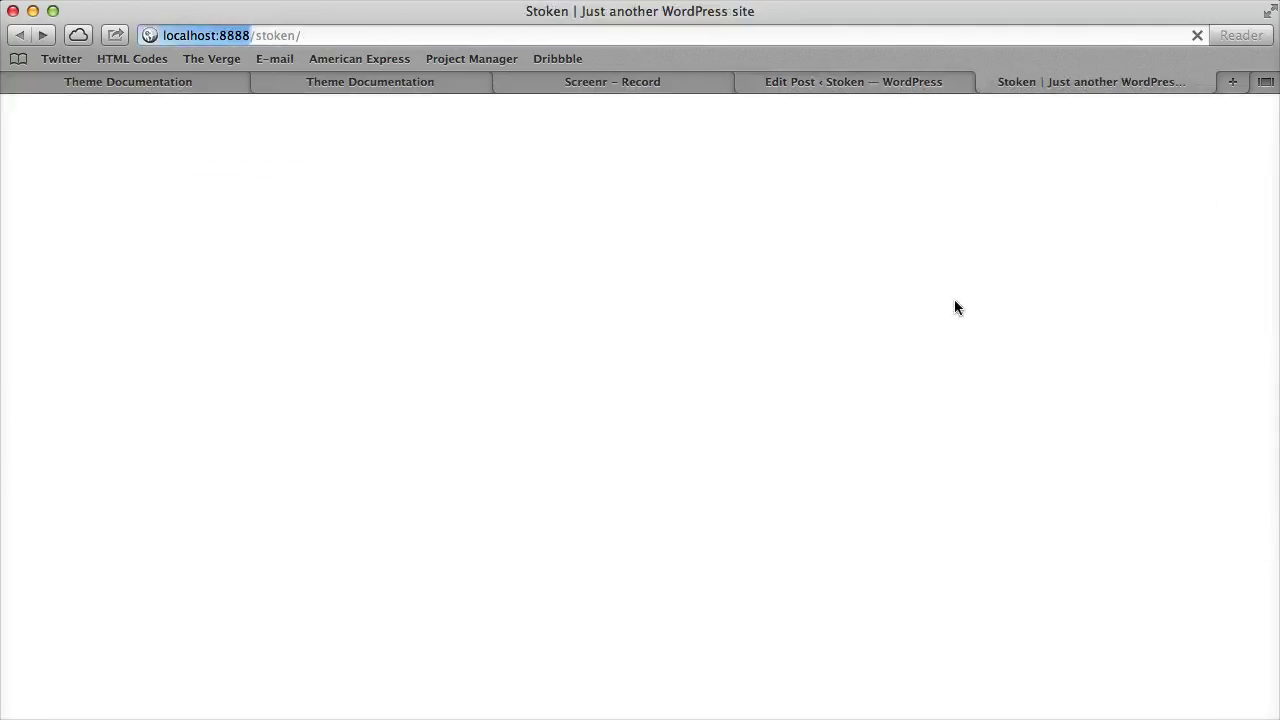
scroll(497, 491, down, 4)
scroll(462, 482, up, 3)
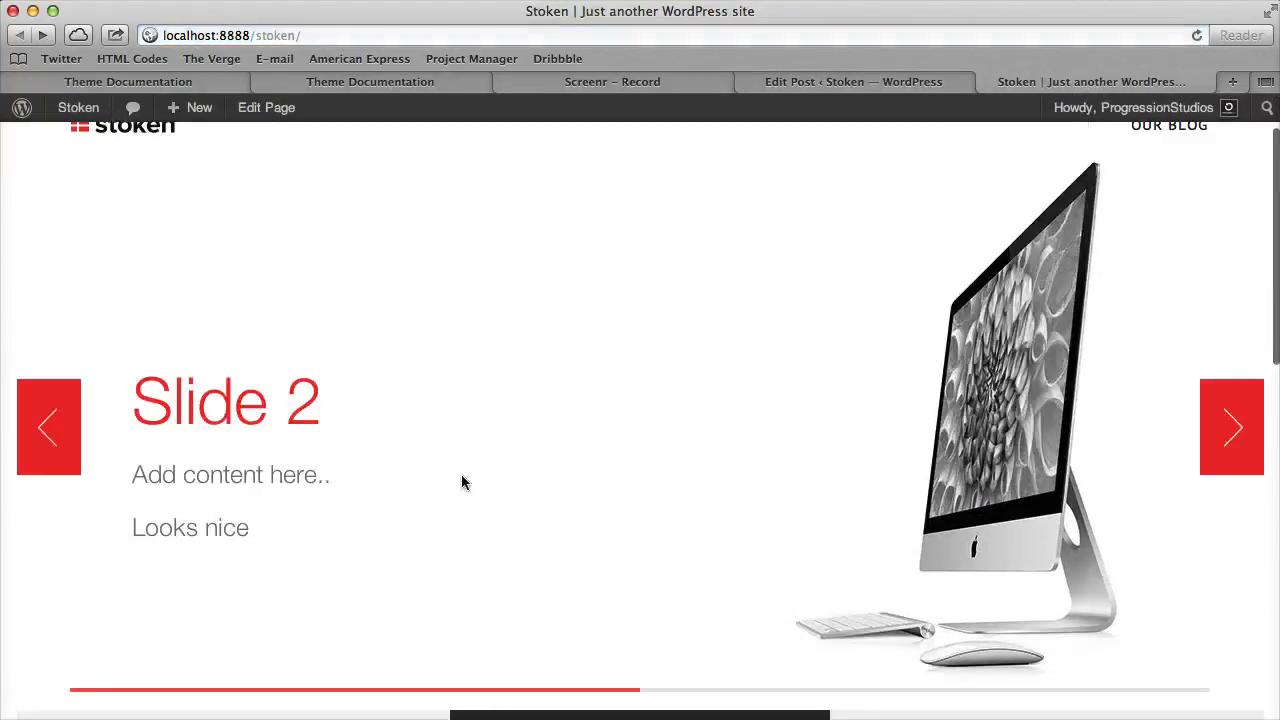
scroll(157, 393, up, 2)
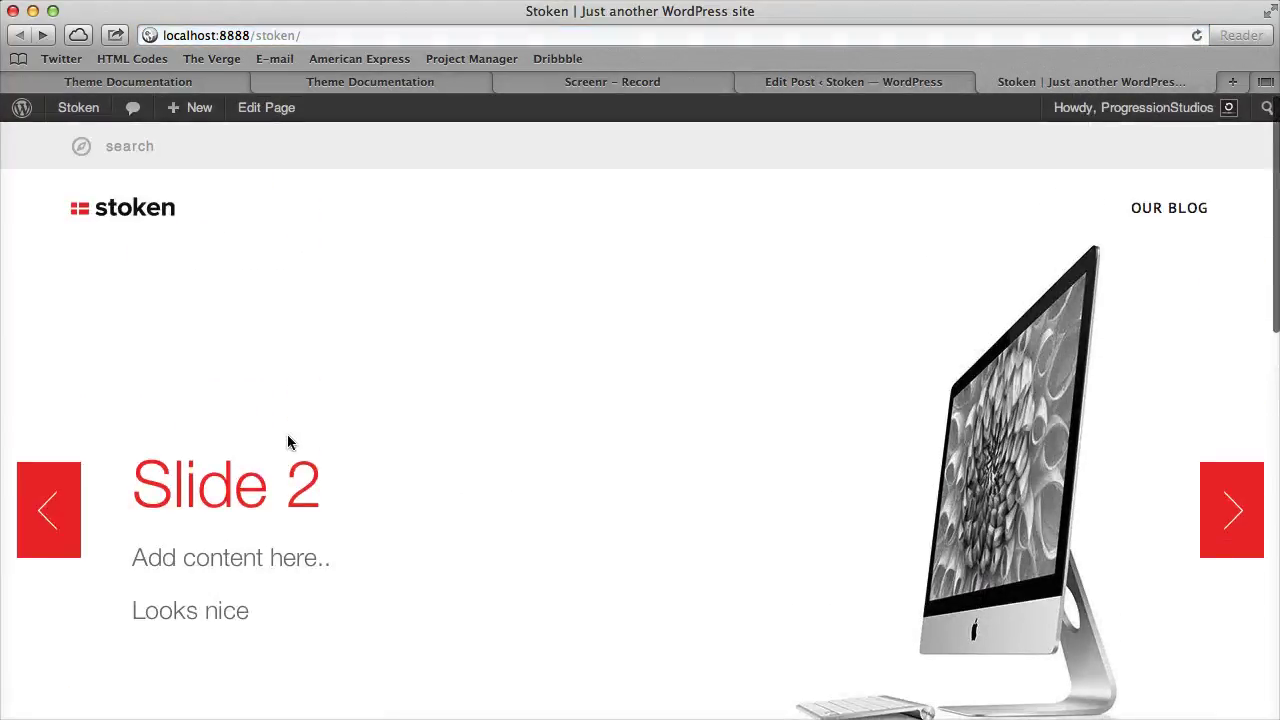
scroll(246, 433, down, 1)
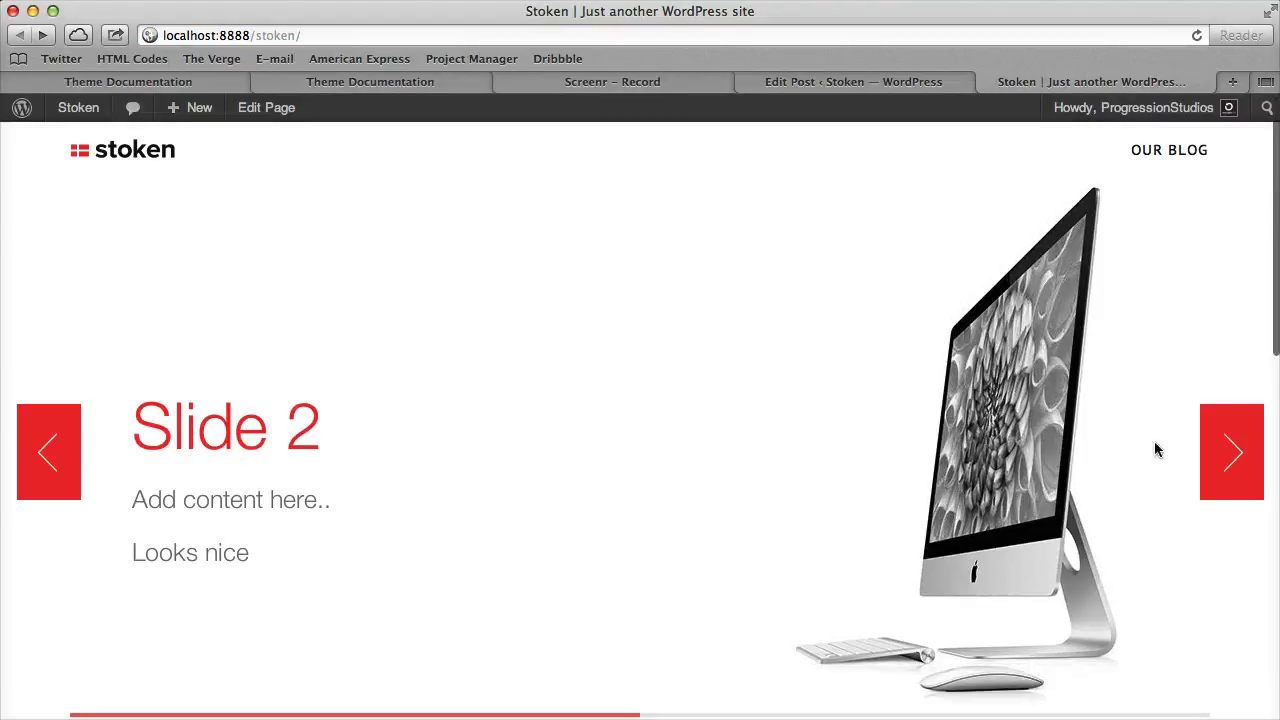
click(1223, 446)
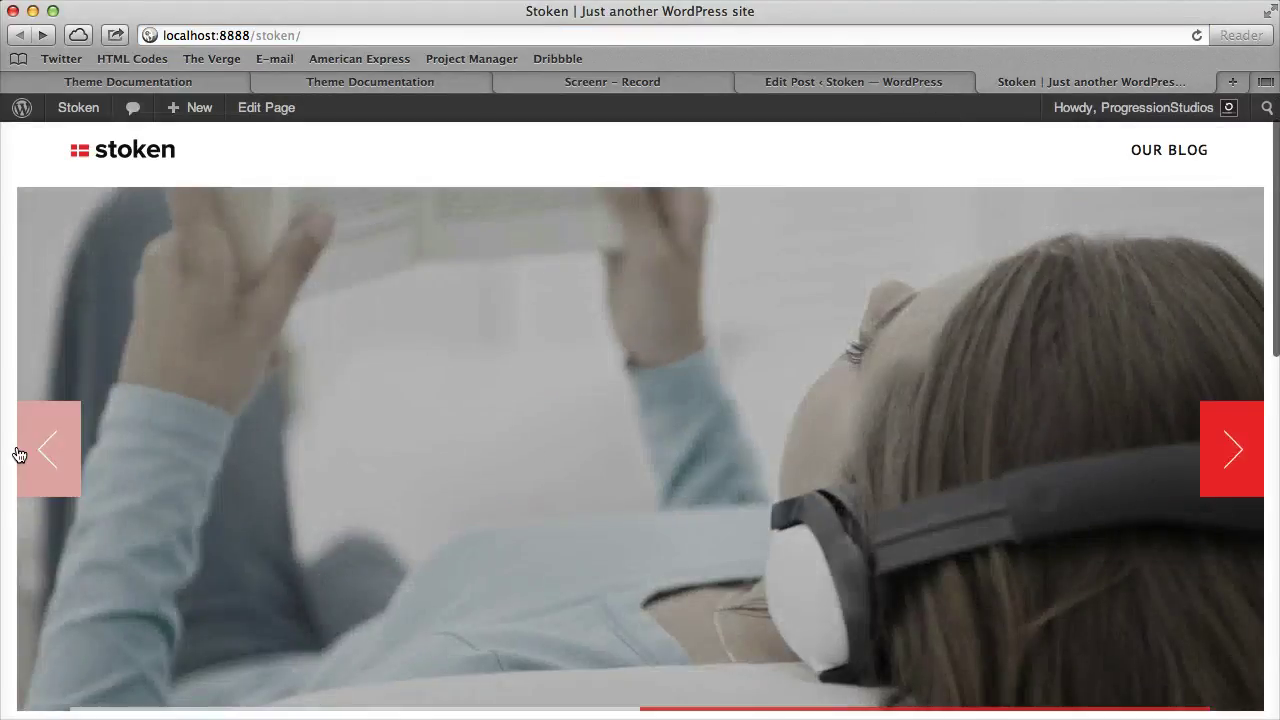
click(18, 454)
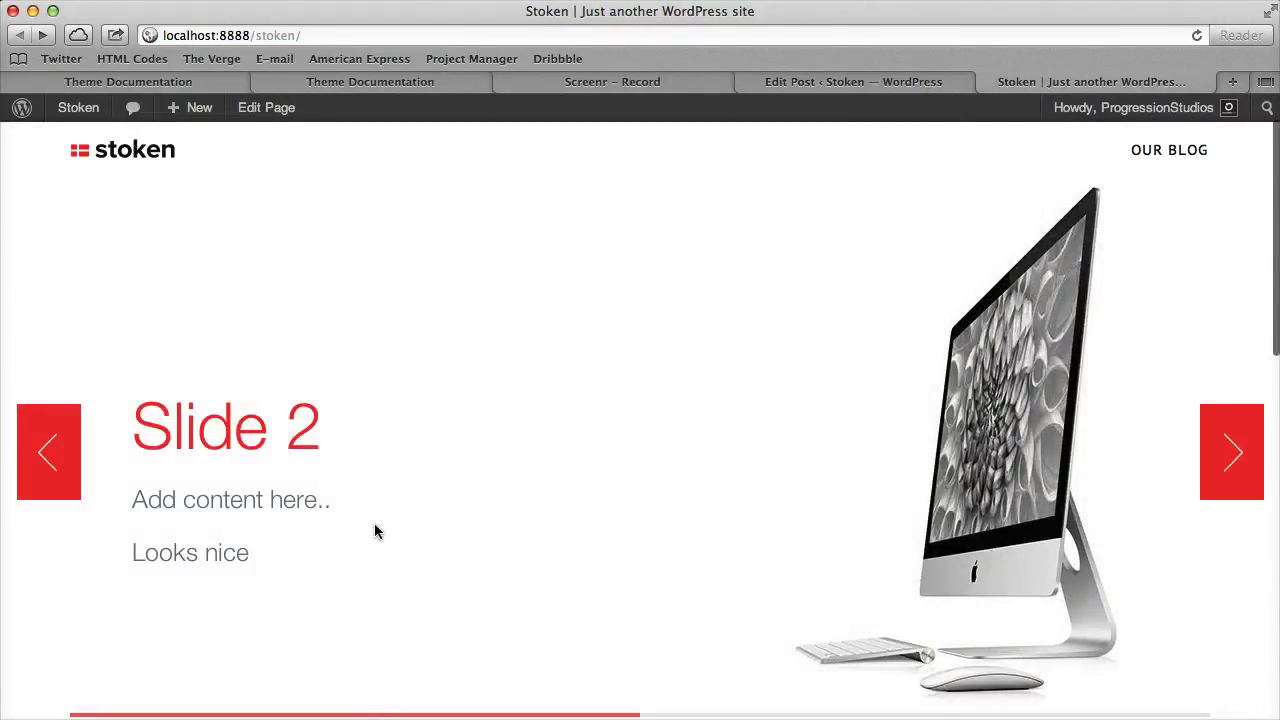